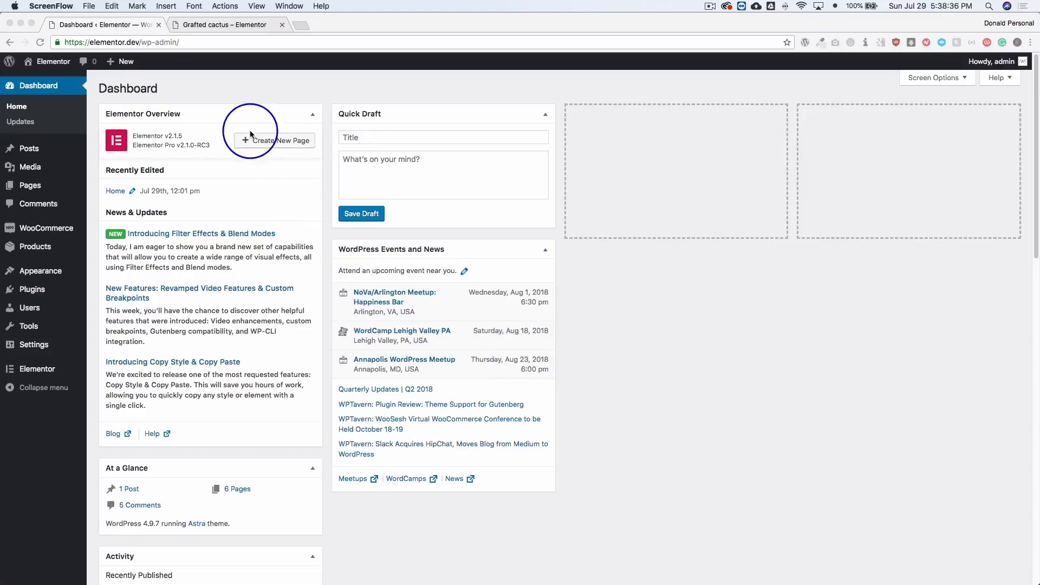
Review the existing Grafted cactus product page, from its image and price down to the related products and map.
{"action": "left_click", "coordinate": [228, 91]}
{"action": "left_click", "coordinate": [220, 25]}
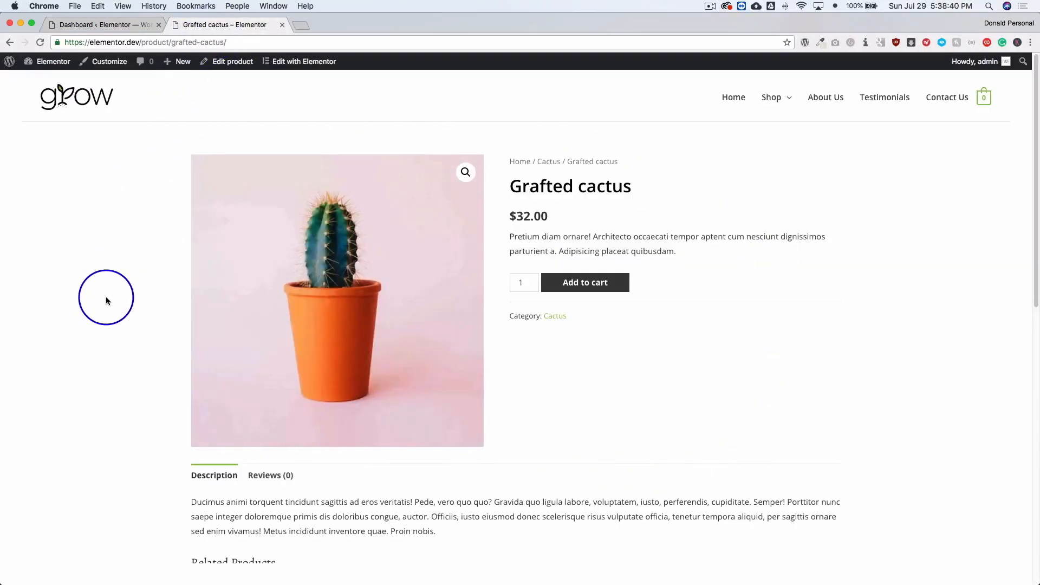
{"action": "scroll", "coordinate": [106, 299], "scroll_direction": "down", "scroll_amount": 5}
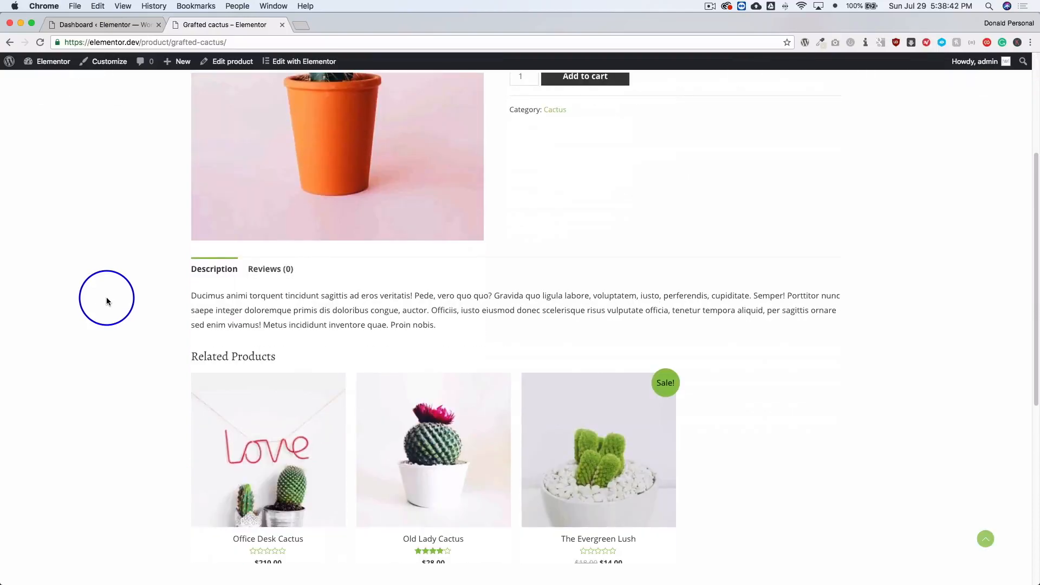
{"action": "scroll", "coordinate": [106, 301], "scroll_direction": "down", "scroll_amount": 5}
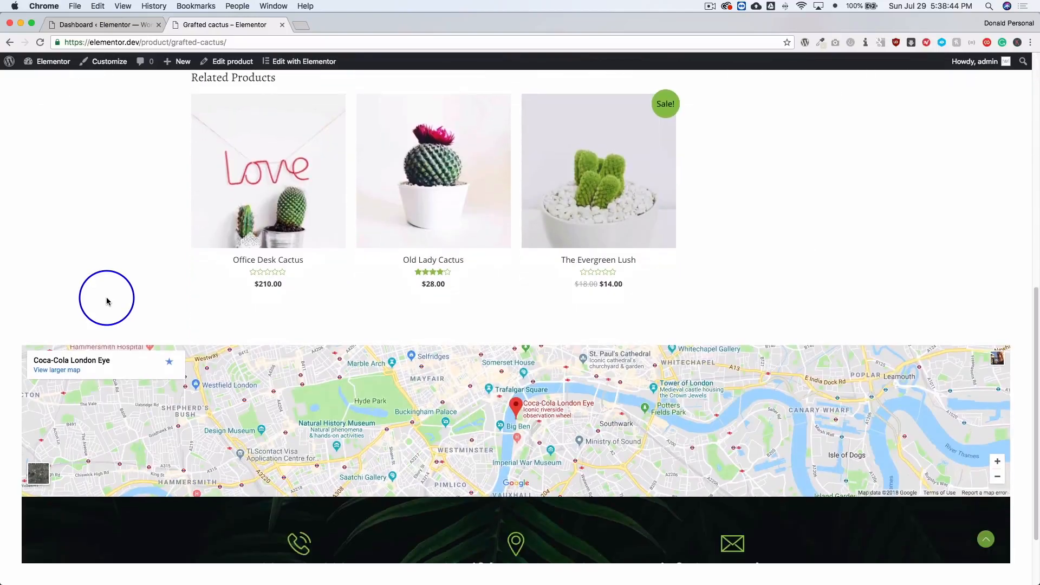
{"action": "scroll", "coordinate": [107, 301], "scroll_direction": "up", "scroll_amount": 10}
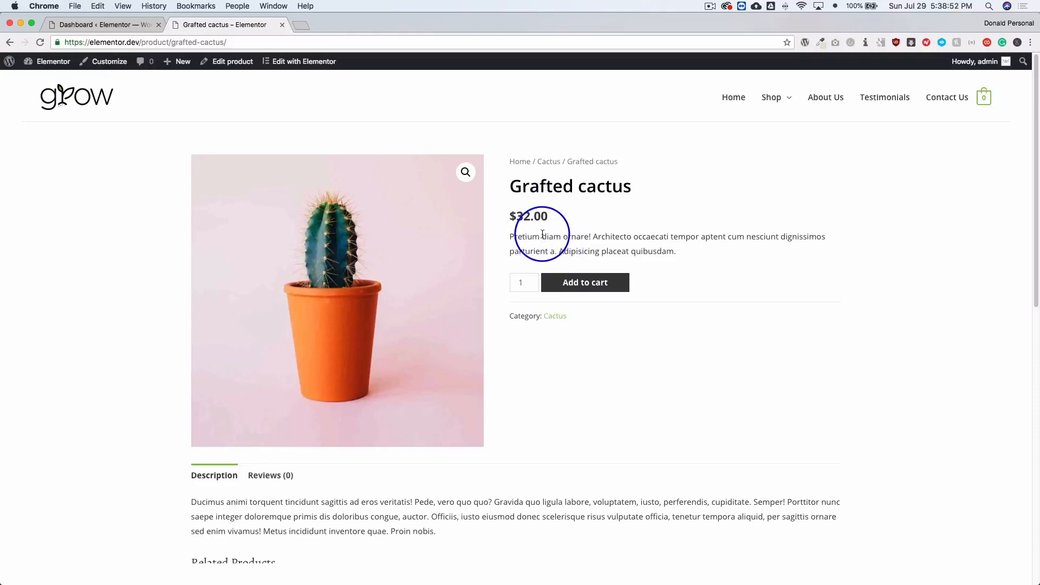
{"action": "scroll", "coordinate": [552, 238], "scroll_direction": "down", "scroll_amount": 5}
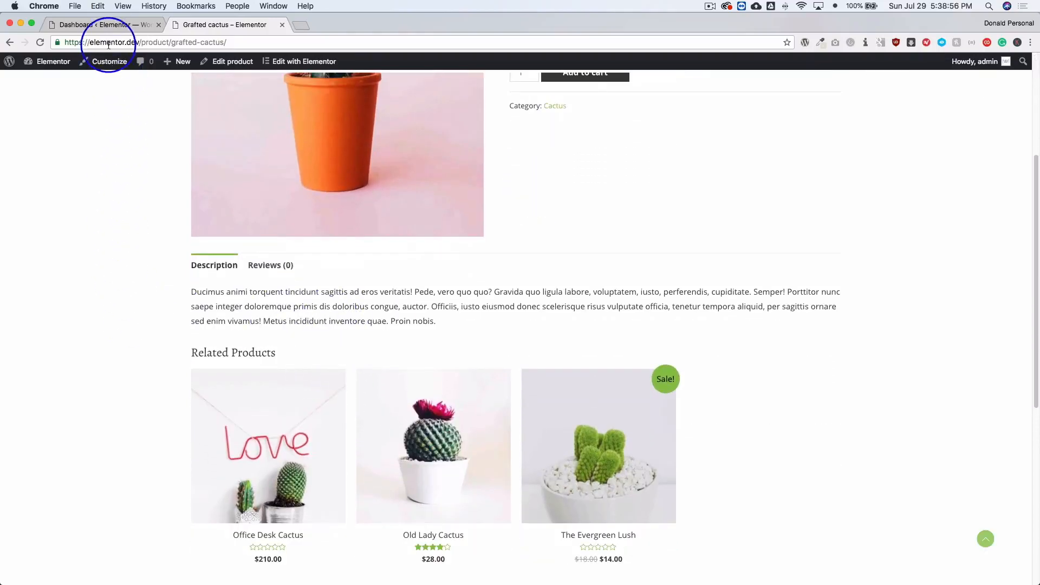
Return to the WordPress dashboard and open Elementor's My Templates list.
{"action": "left_click", "coordinate": [100, 28]}
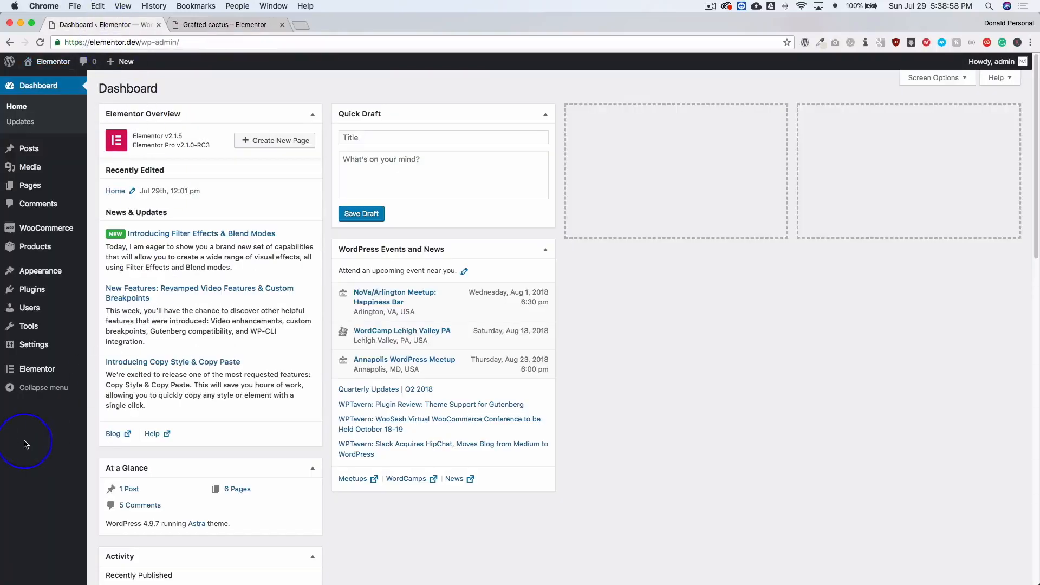
{"action": "mouse_move", "coordinate": [44, 372]}
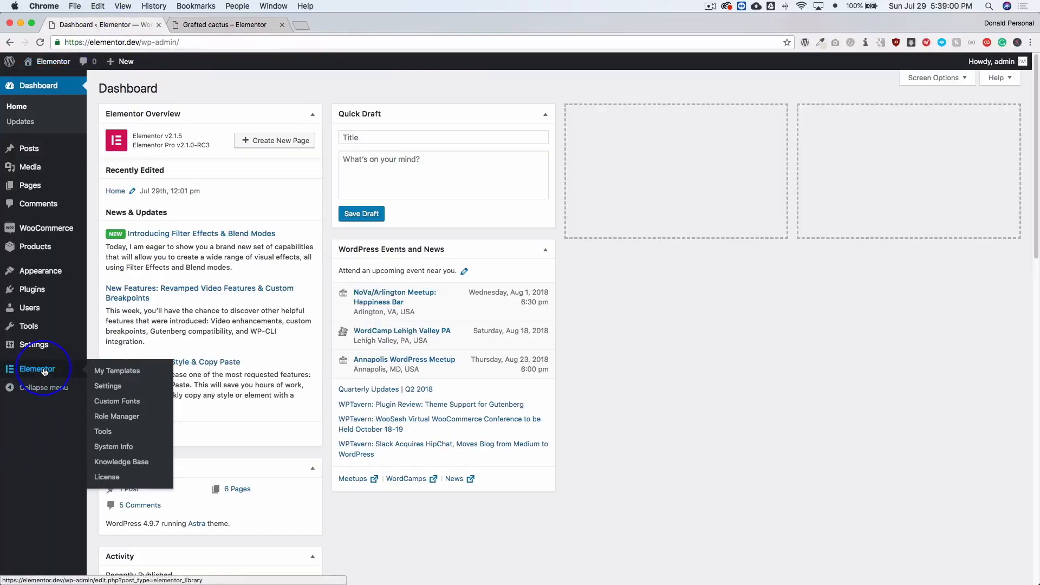
{"action": "left_click", "coordinate": [120, 373]}
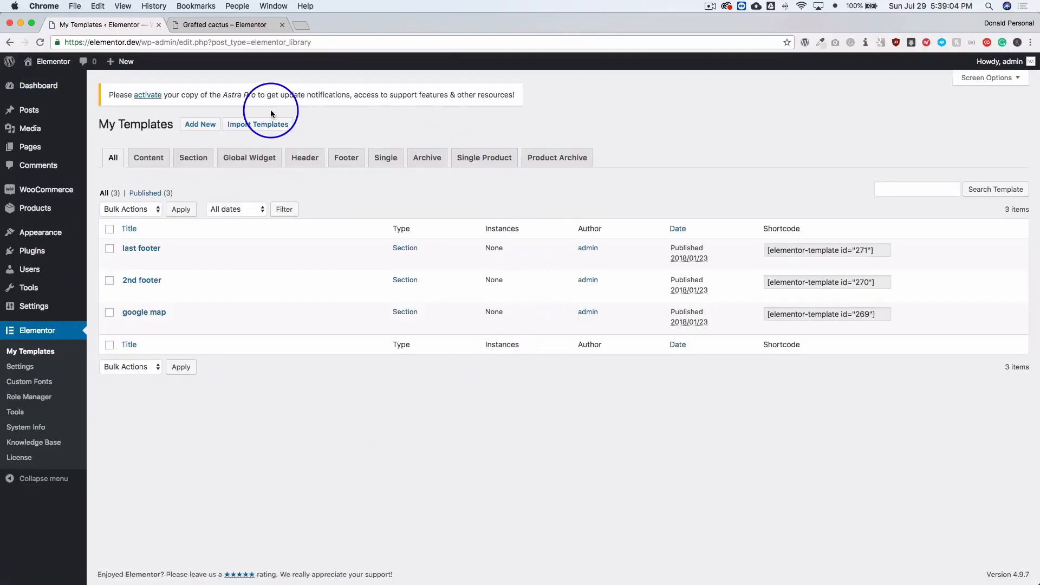
Create a new template of type Single Product named "Single Product" and dismiss the template library to start from a blank layout.
{"action": "left_click", "coordinate": [208, 125]}
{"action": "left_click", "coordinate": [580, 307]}
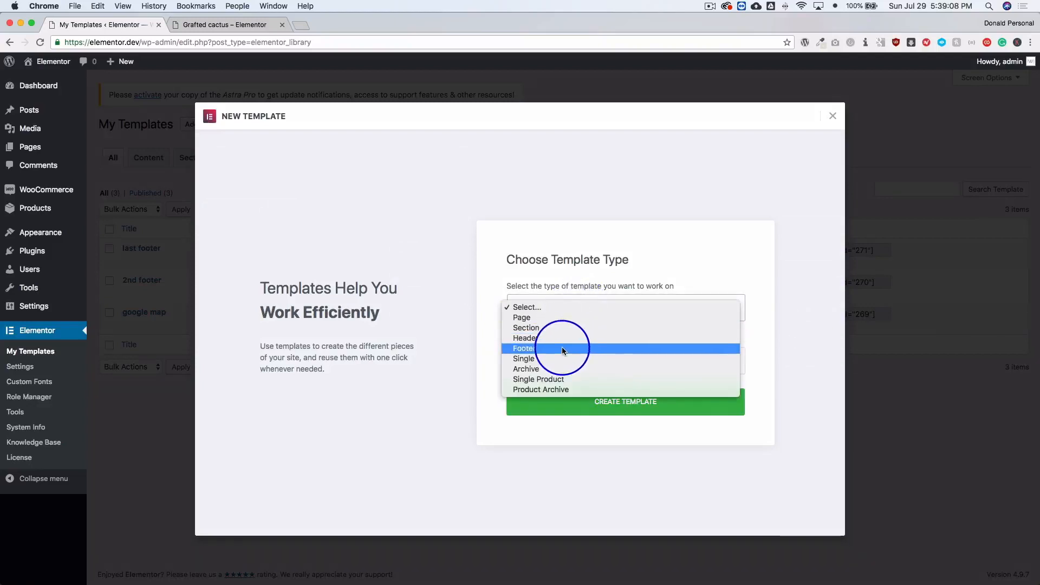
{"action": "left_click", "coordinate": [545, 383]}
{"action": "left_click", "coordinate": [554, 368]}
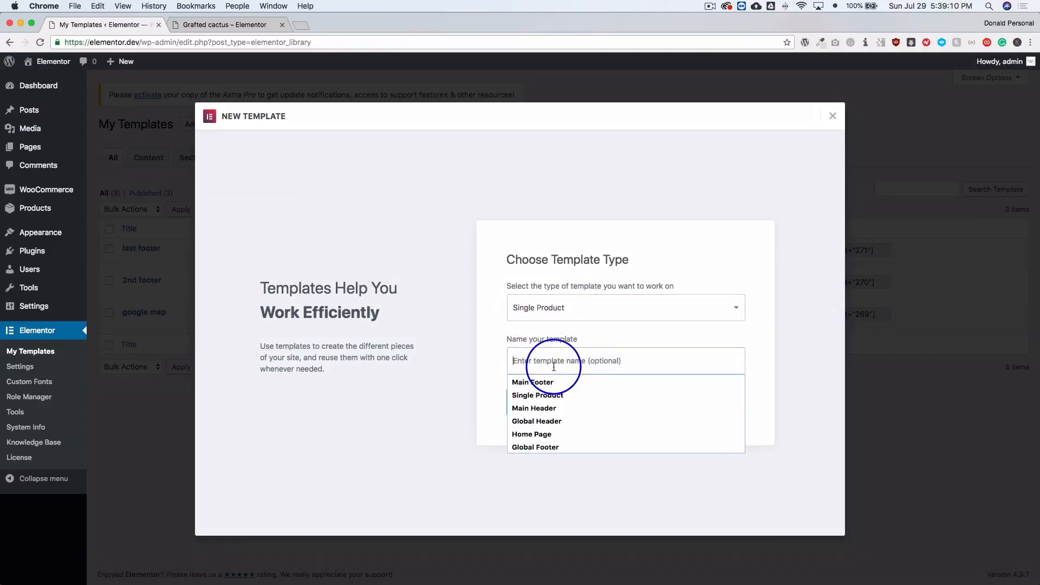
{"action": "type", "text": "Single"}
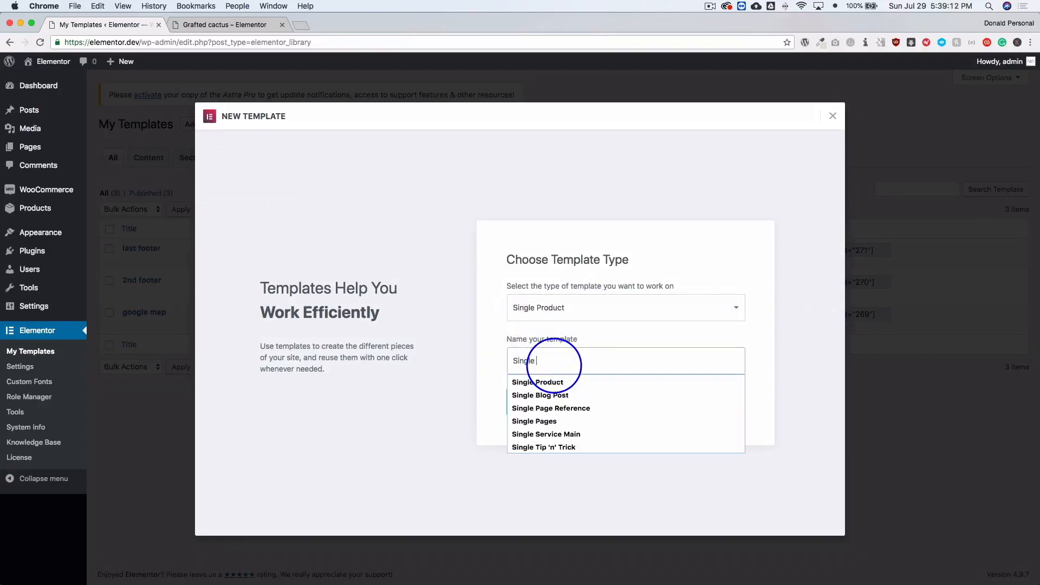
{"action": "type", "text": " Product"}
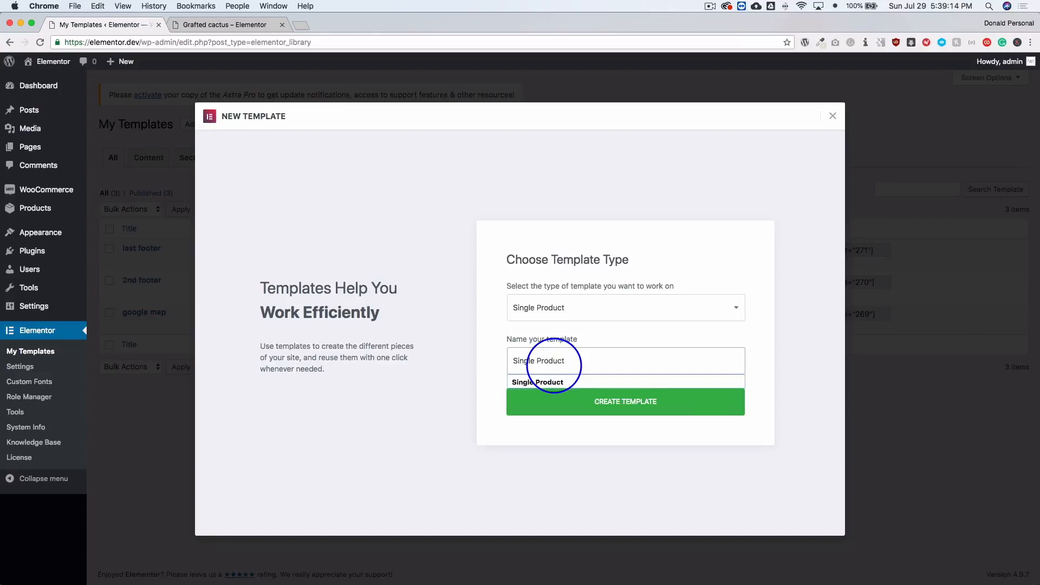
{"action": "left_click", "coordinate": [525, 412]}
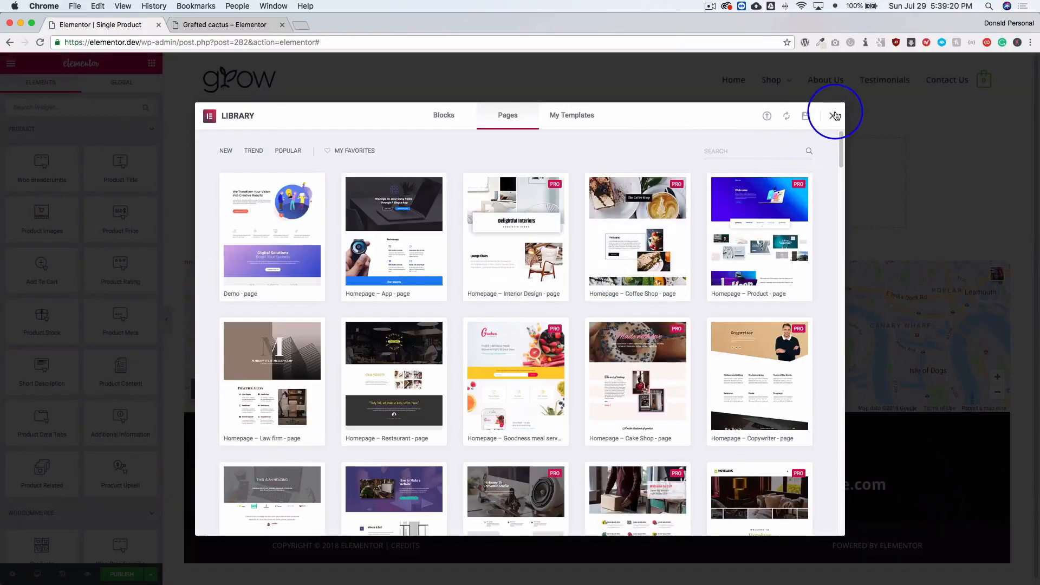
{"action": "left_click", "coordinate": [834, 116]}
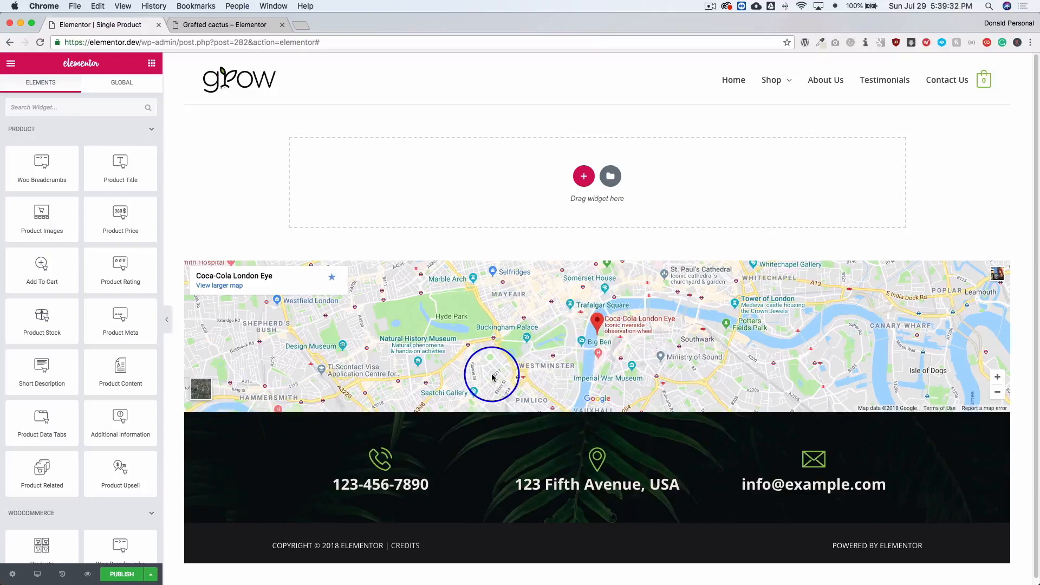
Check the Grafted cactus page's layout for reference and add a section with a one-third column followed by a two-thirds column.
{"action": "left_click", "coordinate": [584, 176]}
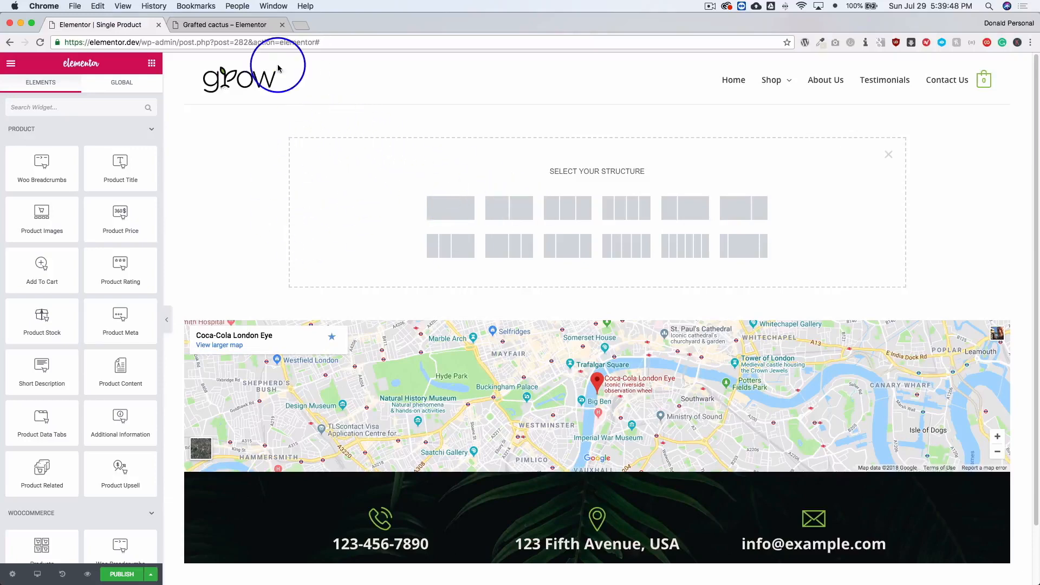
{"action": "left_click", "coordinate": [239, 25]}
{"action": "scroll", "coordinate": [290, 187], "scroll_direction": "up", "scroll_amount": 5}
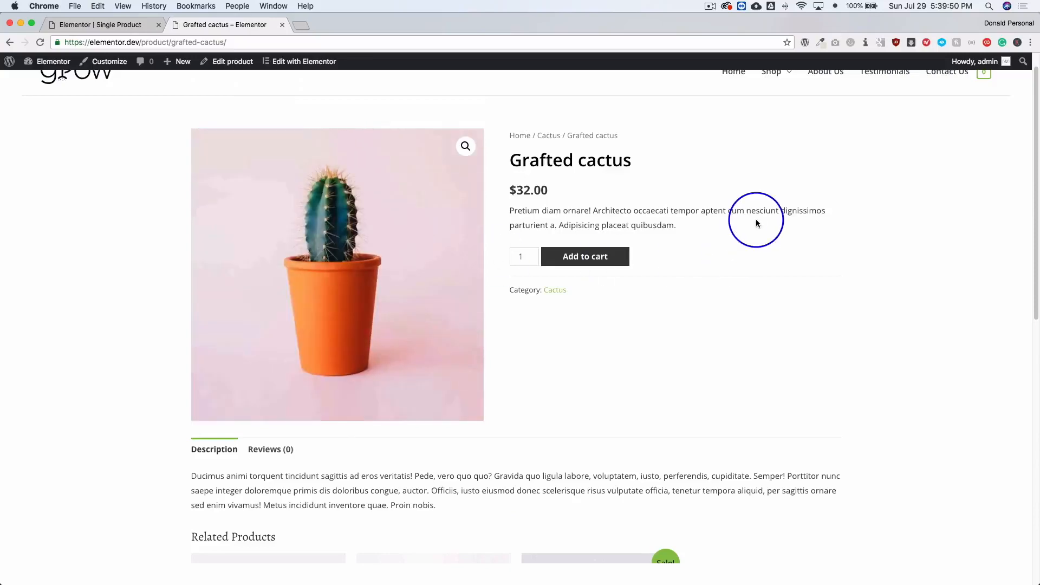
{"action": "scroll", "coordinate": [687, 226], "scroll_direction": "down", "scroll_amount": 2}
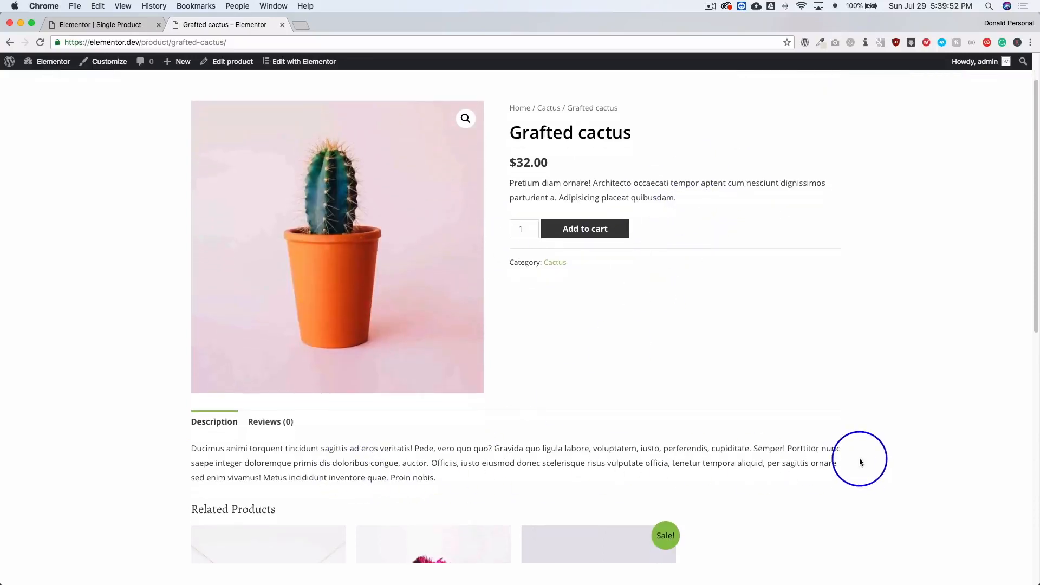
{"action": "left_click", "coordinate": [139, 27]}
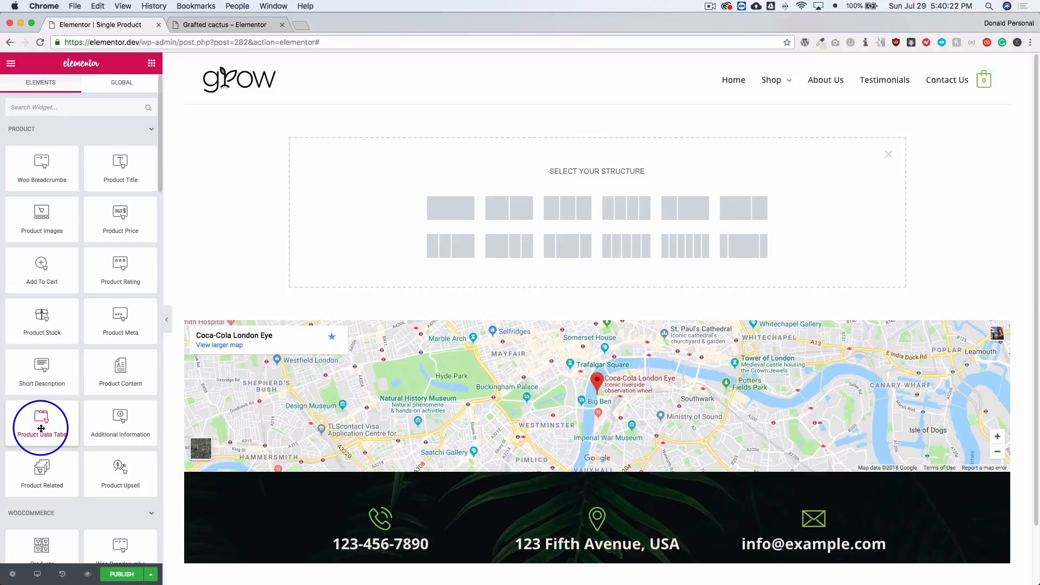
{"action": "left_click", "coordinate": [220, 25]}
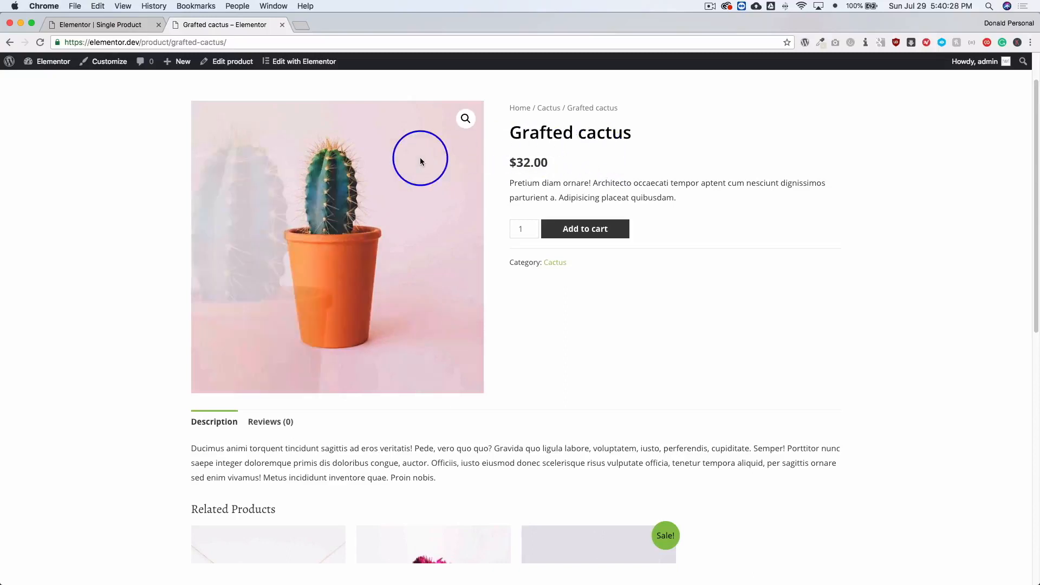
{"action": "left_click", "coordinate": [115, 24]}
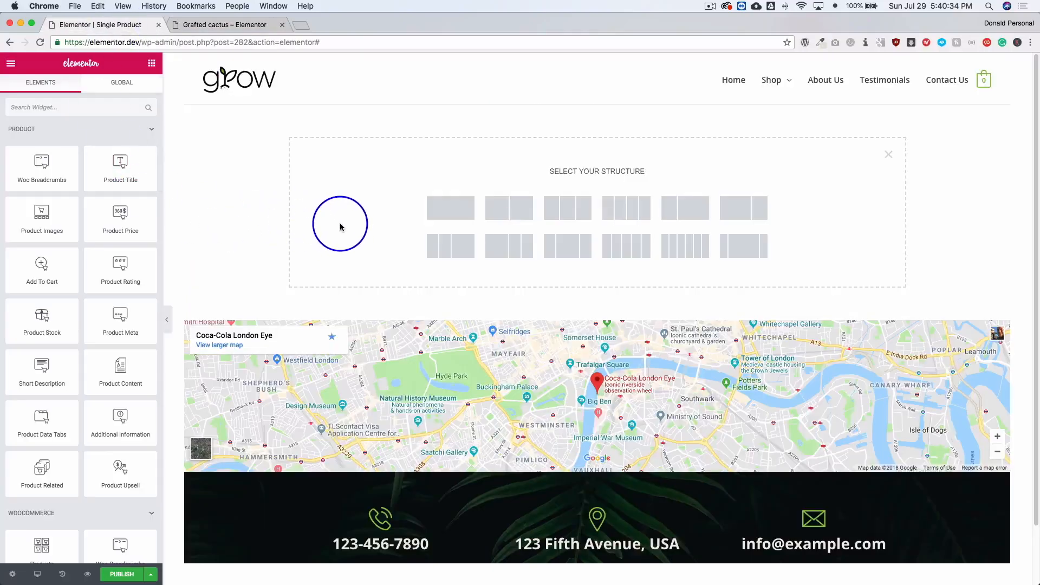
{"action": "left_click", "coordinate": [684, 207]}
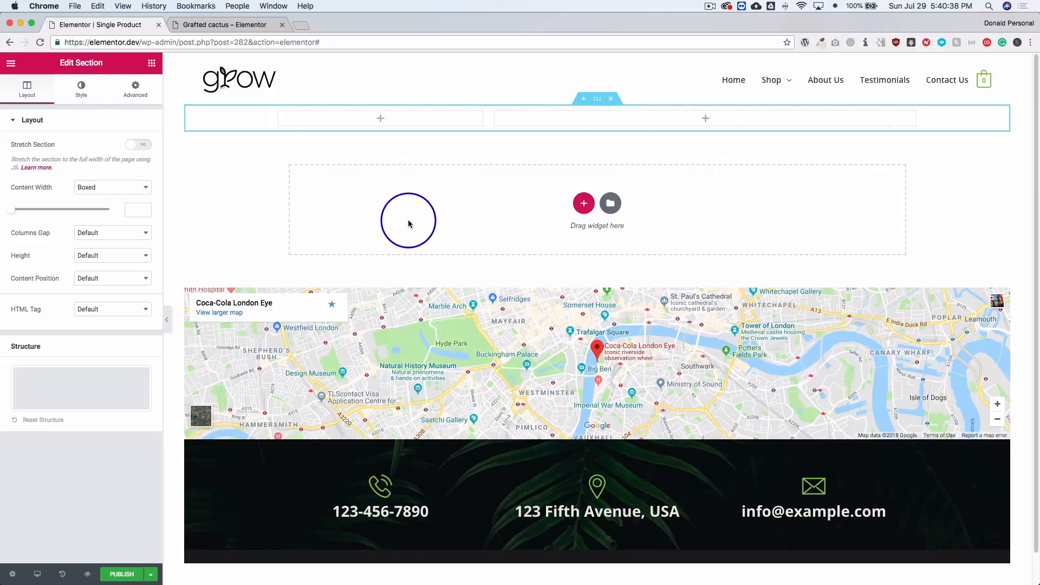
Add the Product Images widget to the narrow column and place the Product Title widget above the image.
{"action": "left_click", "coordinate": [152, 63]}
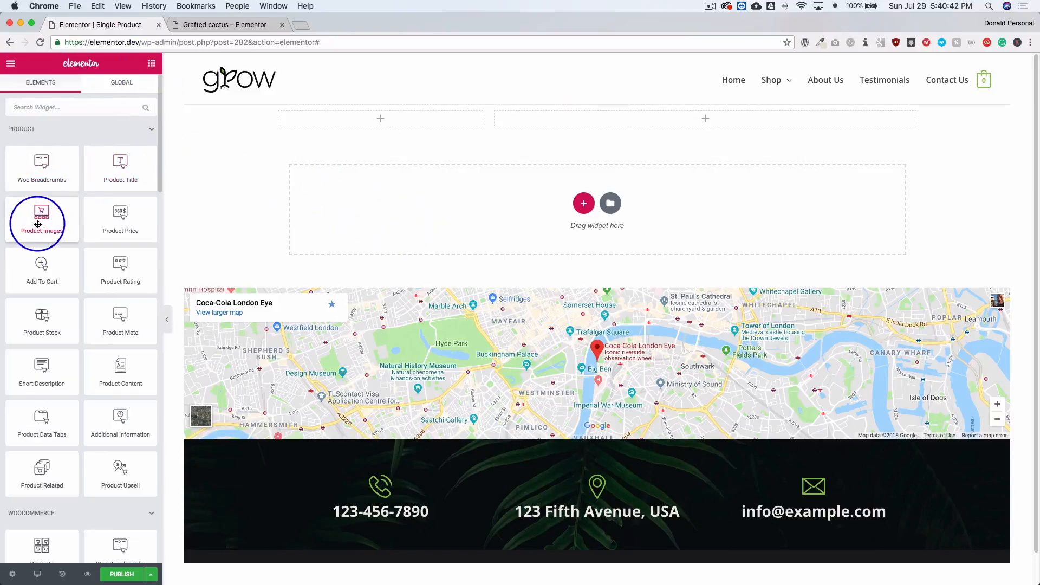
{"action": "left_click_drag", "start_coordinate": [38, 223], "coordinate": [353, 116]}
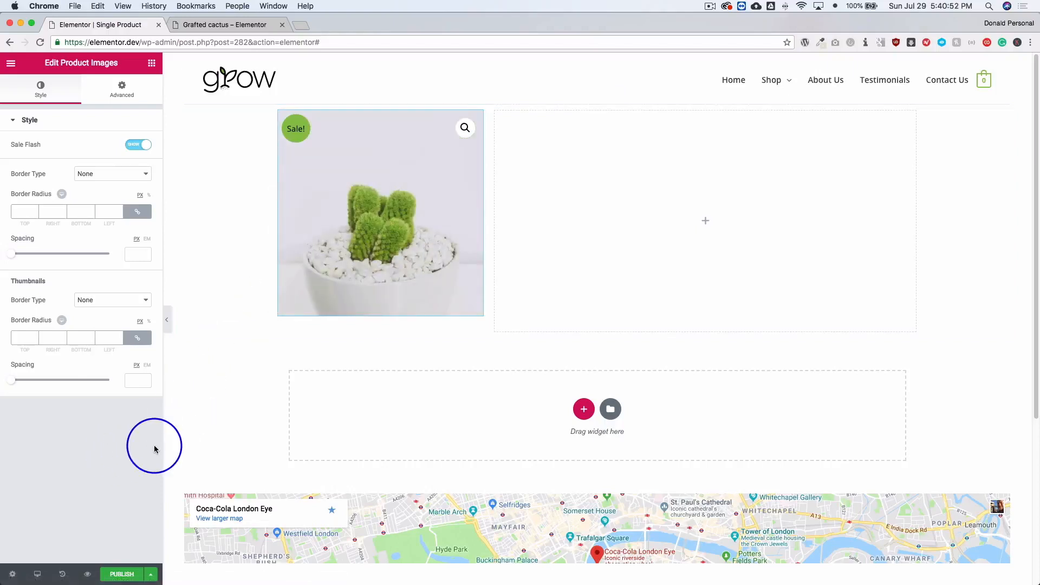
{"action": "left_click", "coordinate": [153, 66]}
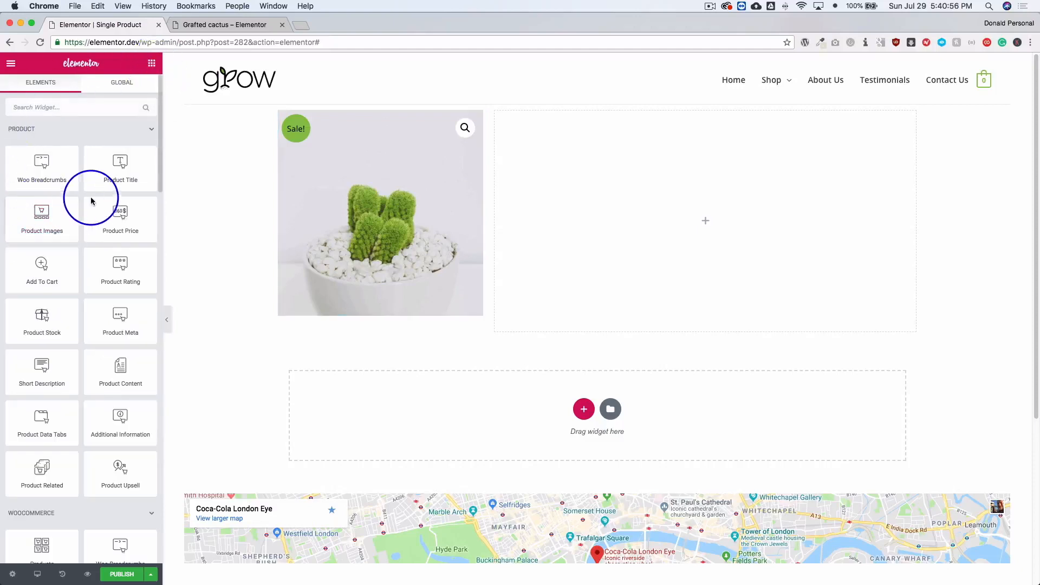
{"action": "left_click_drag", "start_coordinate": [115, 171], "coordinate": [590, 134]}
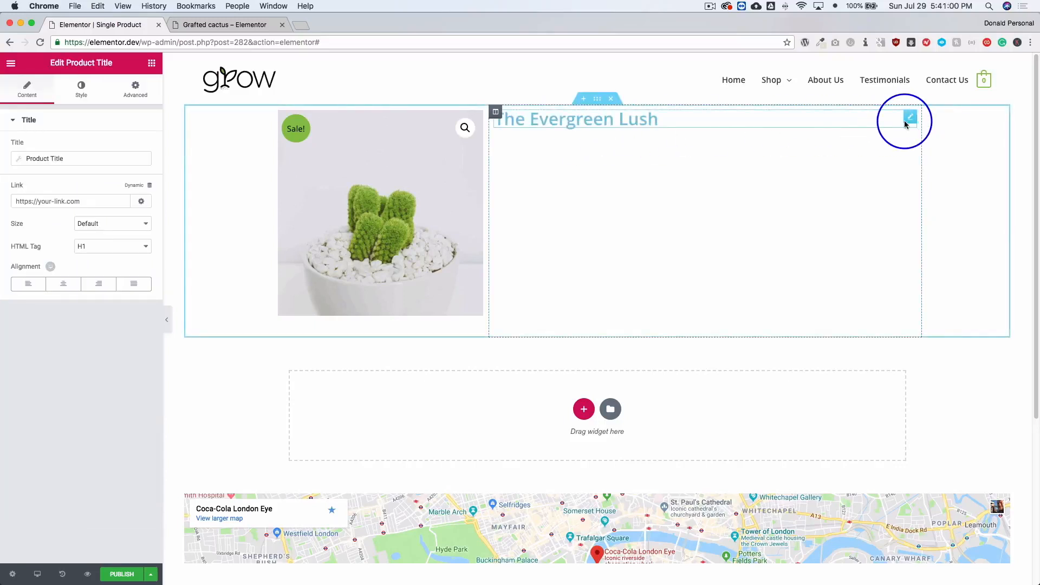
{"action": "left_click_drag", "start_coordinate": [907, 114], "coordinate": [318, 116]}
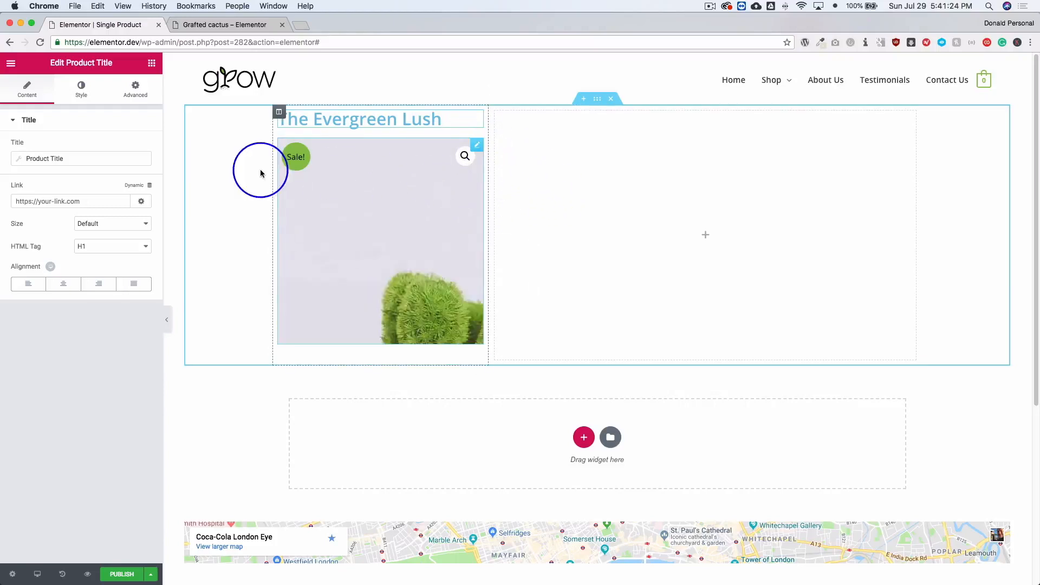
Set the product title's text color to the light green preset swatch.
{"action": "left_click", "coordinate": [152, 63]}
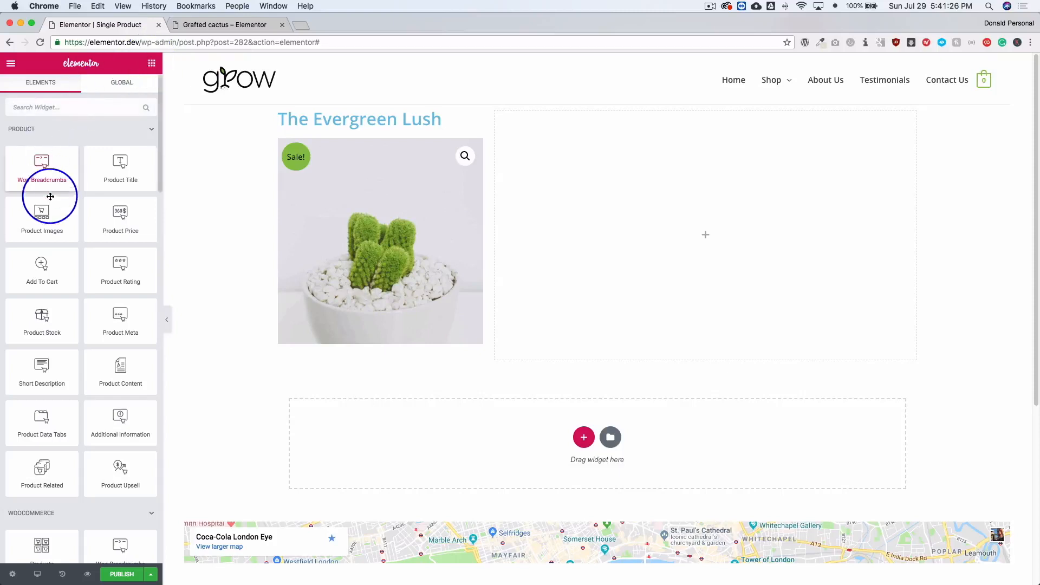
{"action": "left_click", "coordinate": [340, 119]}
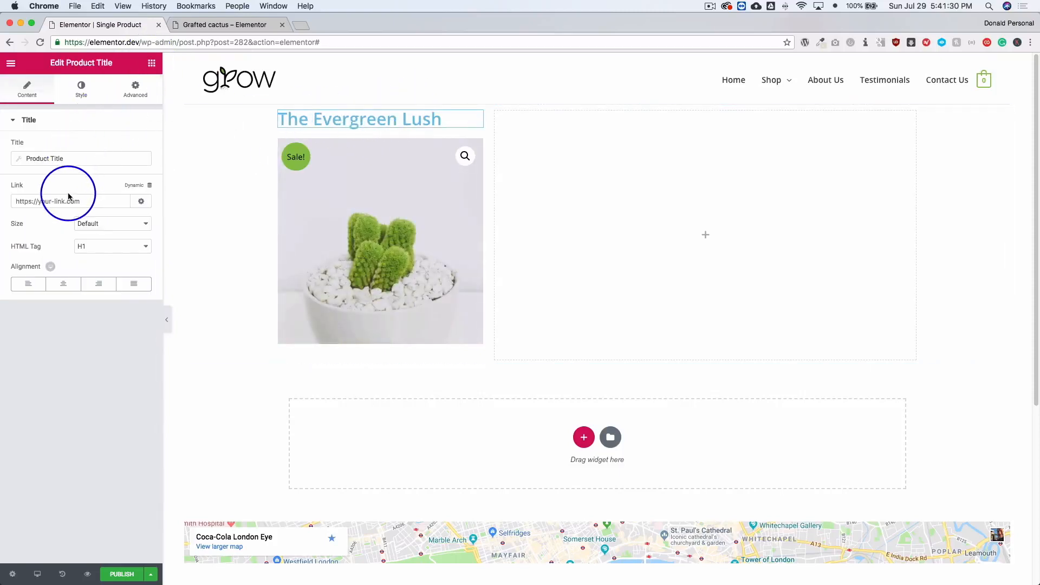
{"action": "left_click", "coordinate": [81, 88]}
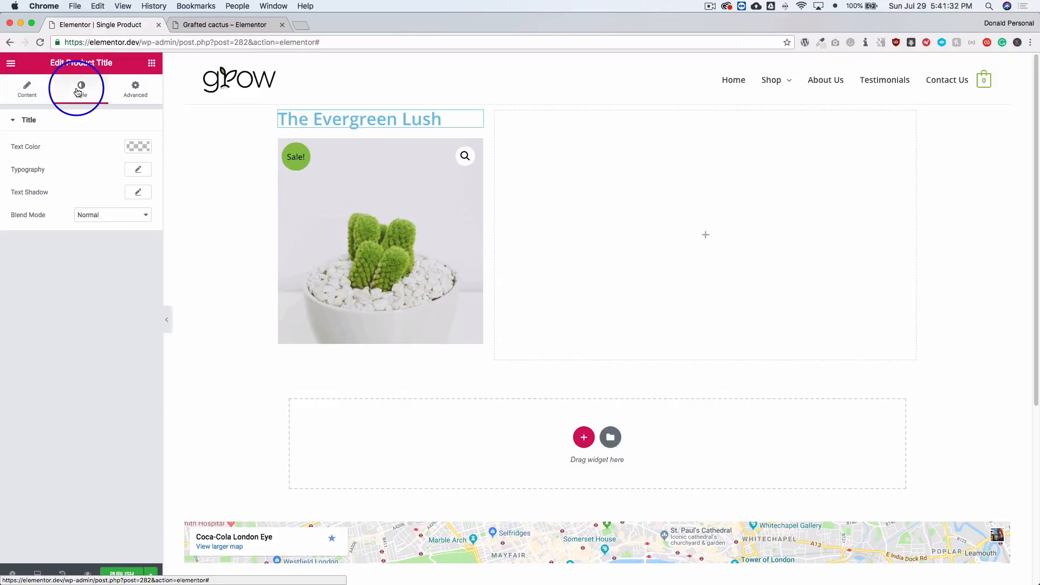
{"action": "left_click", "coordinate": [133, 146]}
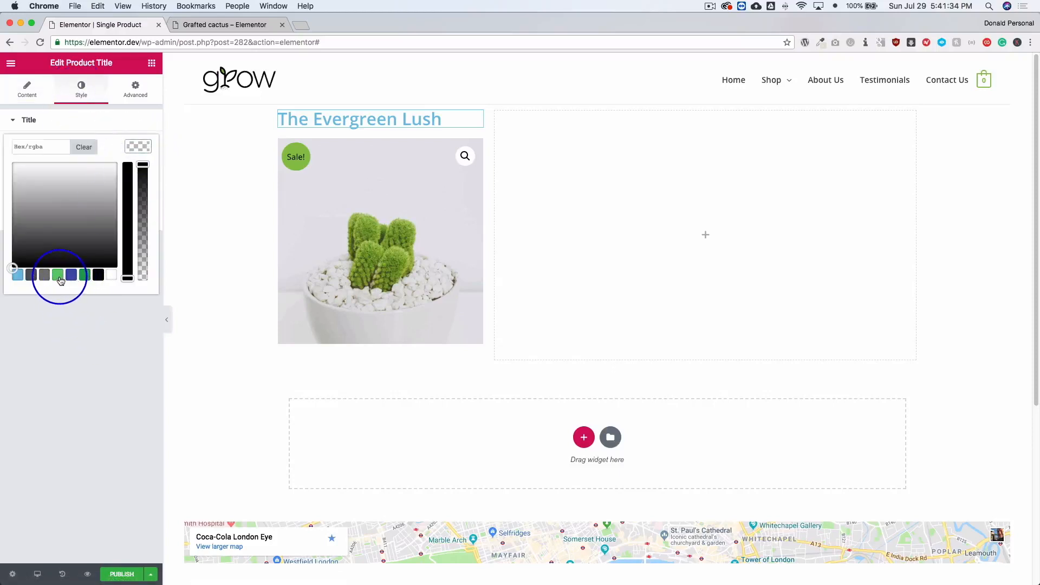
{"action": "left_click", "coordinate": [59, 277]}
{"action": "left_click", "coordinate": [71, 332]}
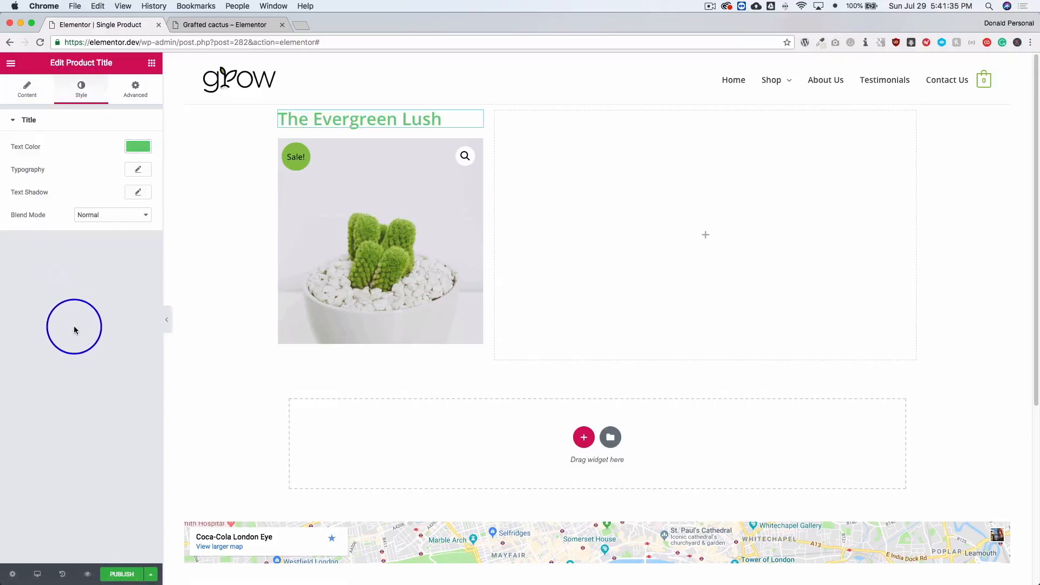
Set the product title's typography size to 26 px, keeping the Default font family.
{"action": "left_click", "coordinate": [135, 171]}
{"action": "left_click_drag", "start_coordinate": [26, 236], "coordinate": [30, 237]}
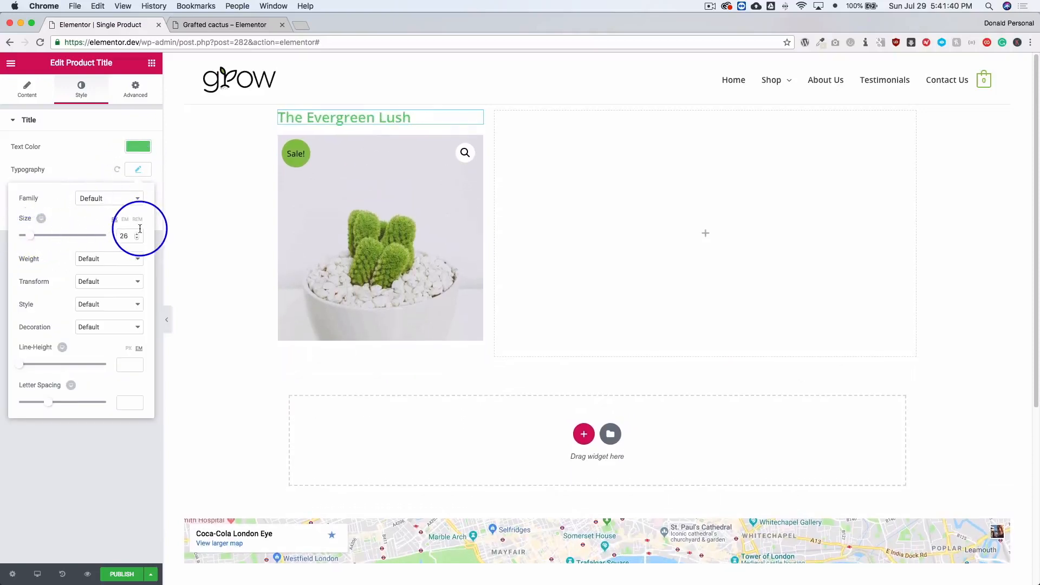
{"action": "left_click", "coordinate": [120, 200]}
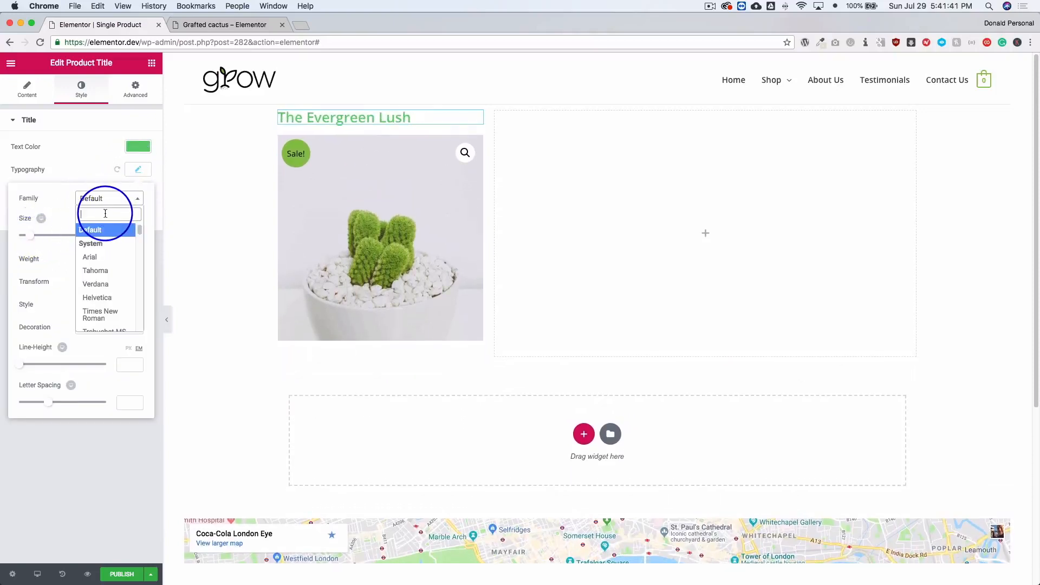
{"action": "left_click", "coordinate": [54, 205]}
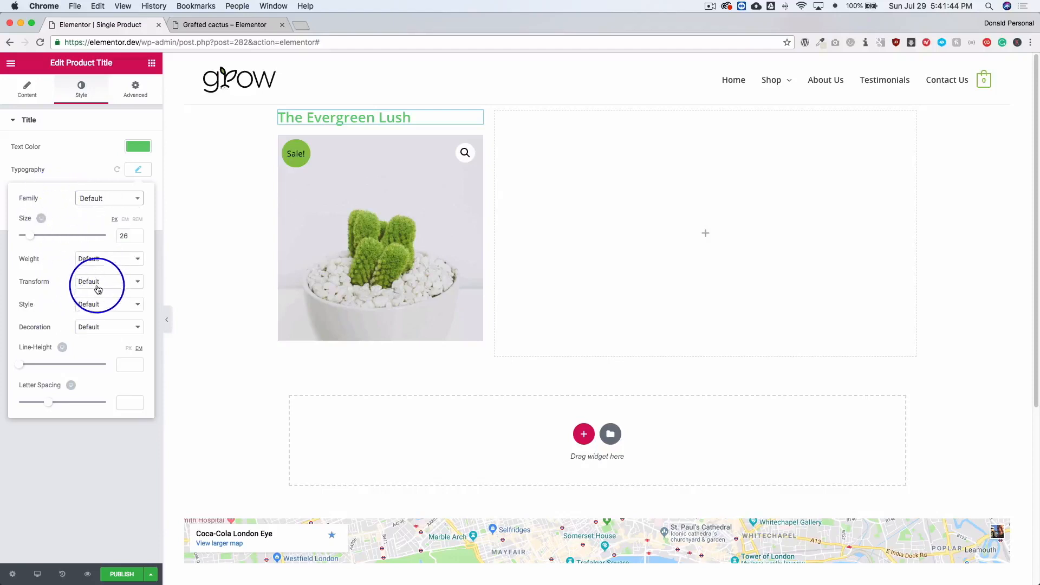
{"action": "left_click", "coordinate": [71, 454]}
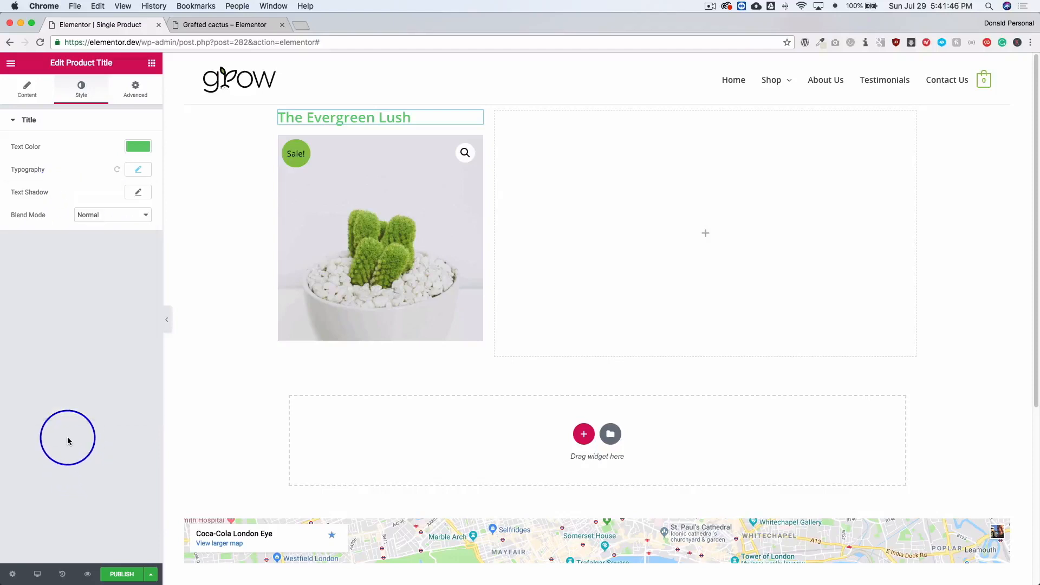
Add the Short Description widget to the wide column and set its typography size to 16 px.
{"action": "left_click", "coordinate": [151, 63]}
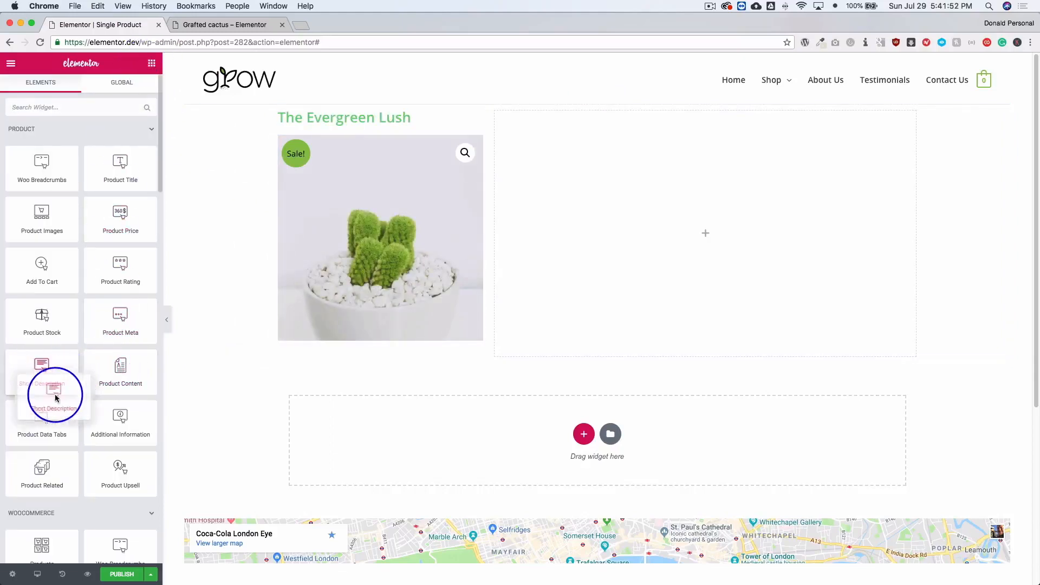
{"action": "left_click_drag", "start_coordinate": [56, 394], "coordinate": [607, 140]}
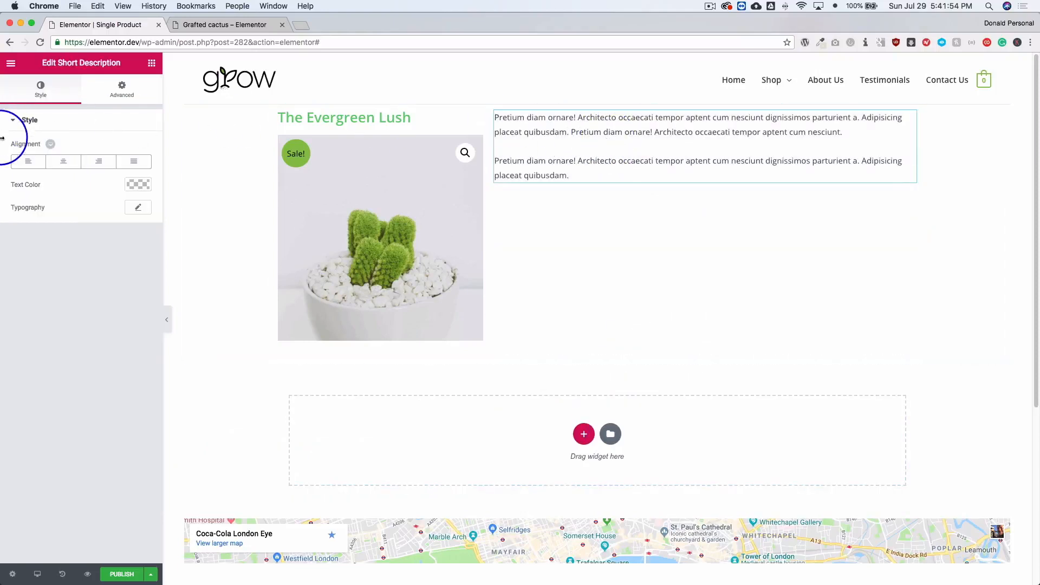
{"action": "left_click", "coordinate": [135, 209]}
{"action": "left_click", "coordinate": [25, 273]}
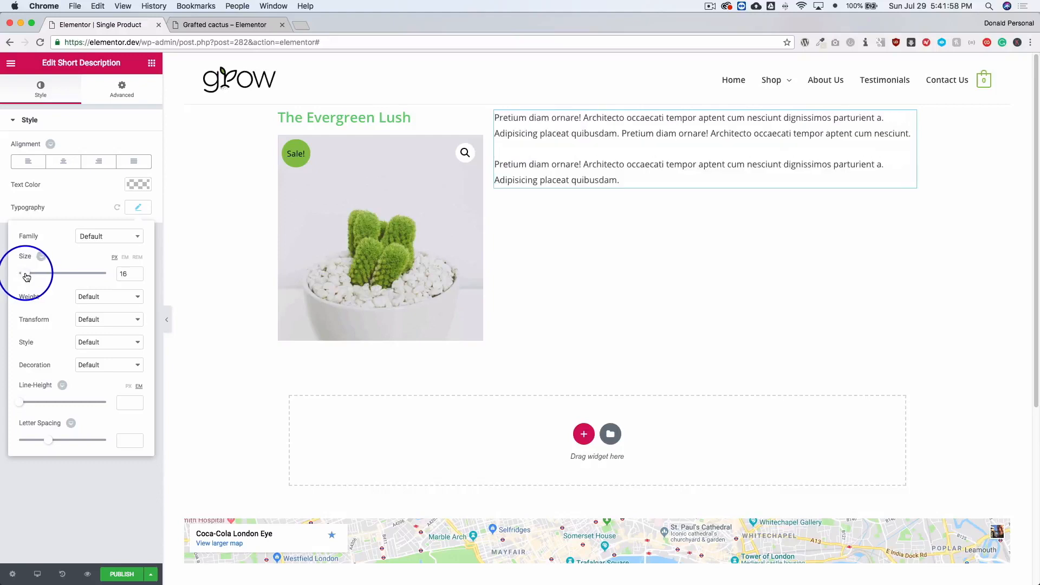
{"action": "left_click", "coordinate": [124, 274]}
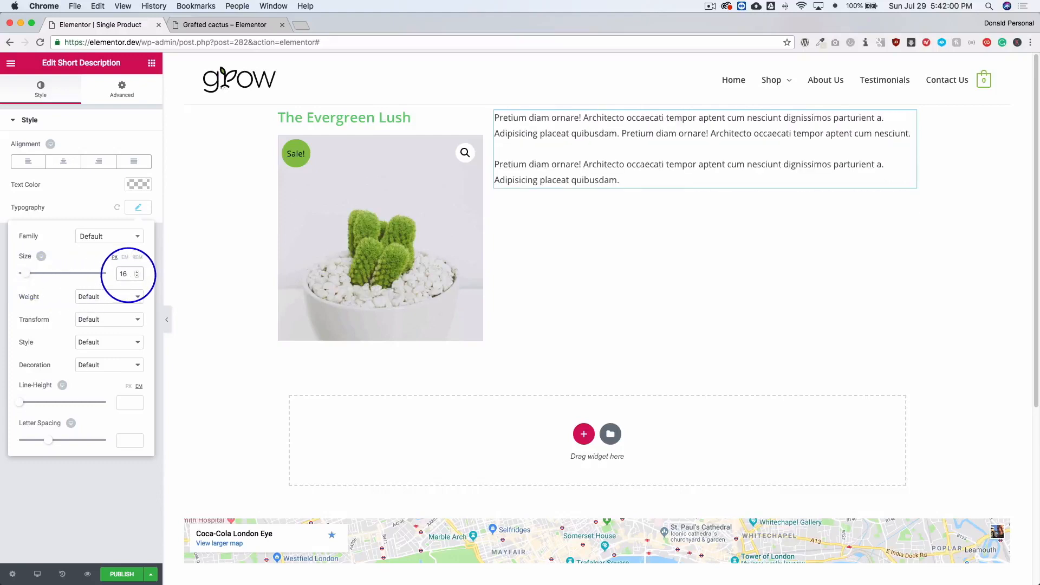
Give the short description a classic background in the color #f4f4f4.
{"action": "left_click", "coordinate": [145, 99]}
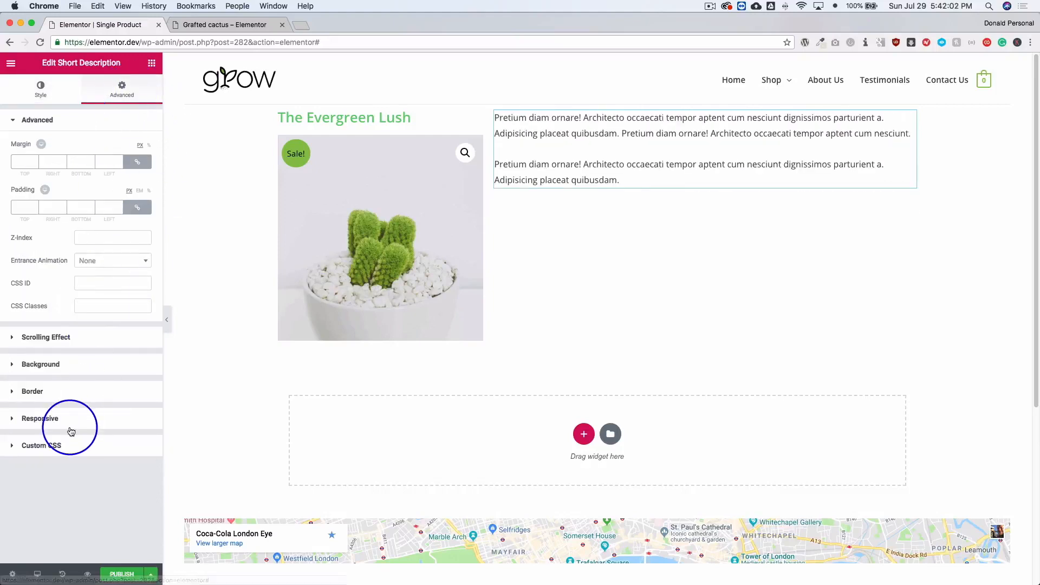
{"action": "left_click", "coordinate": [56, 365]}
{"action": "left_click", "coordinate": [93, 225]}
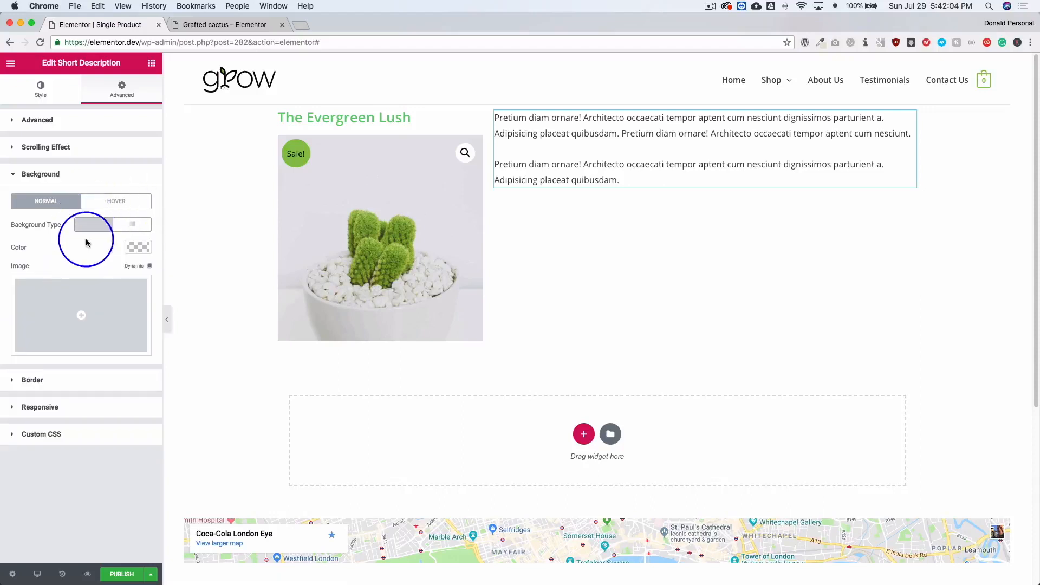
{"action": "left_click", "coordinate": [137, 248]}
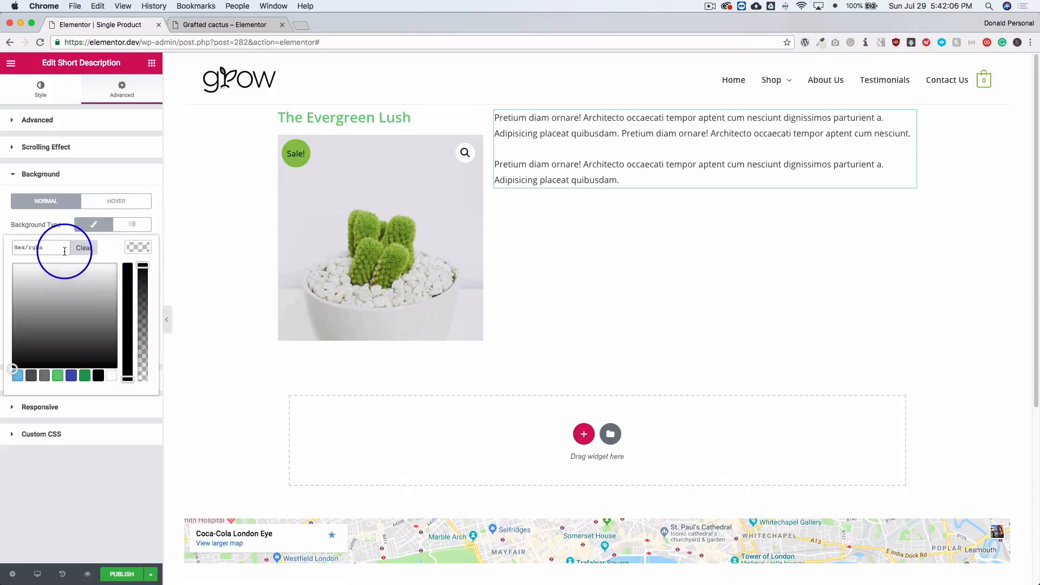
{"action": "type", "text": "f4f4f4"}
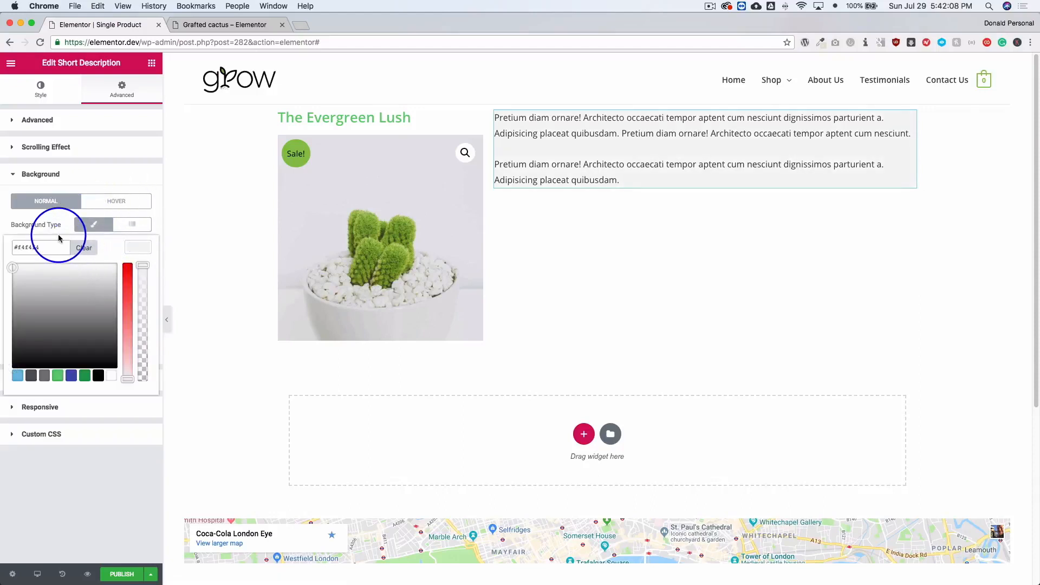
Set the short description's padding to 20 px on all four sides, with the values linked.
{"action": "left_click", "coordinate": [70, 123]}
{"action": "left_click", "coordinate": [137, 207]}
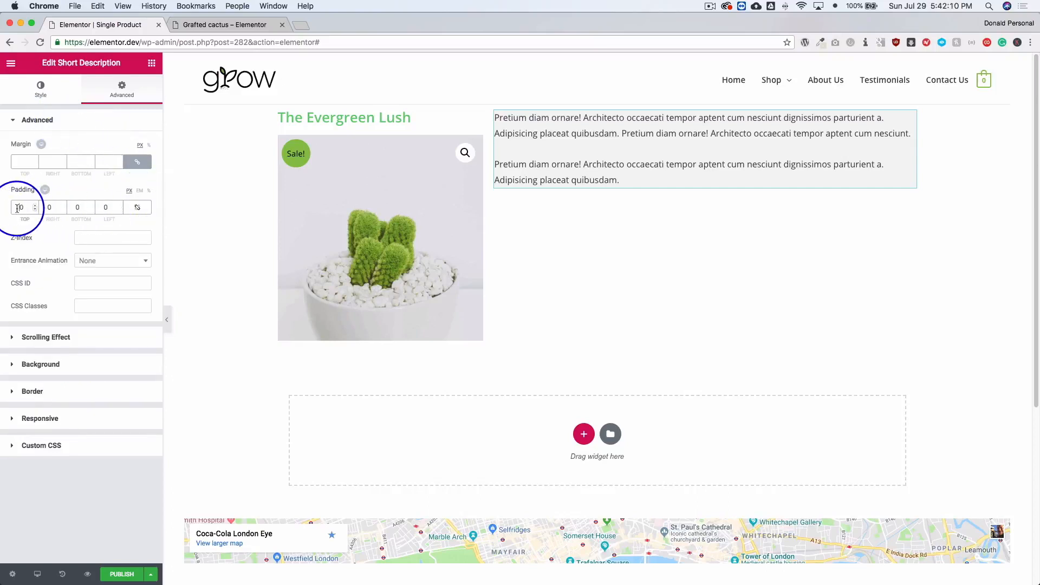
{"action": "left_click", "coordinate": [137, 207]}
{"action": "left_click", "coordinate": [18, 207]}
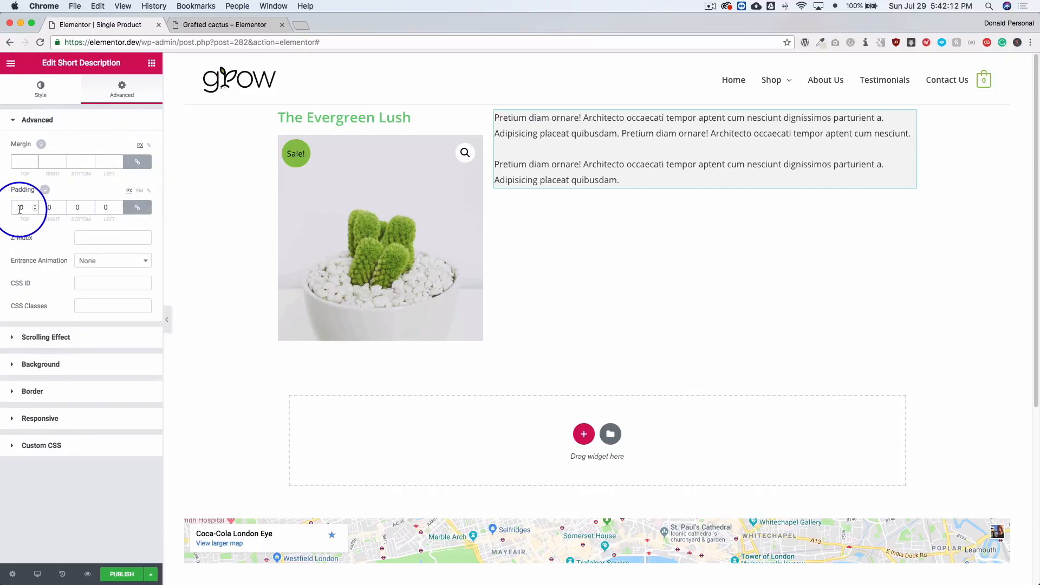
{"action": "type", "text": "2"}
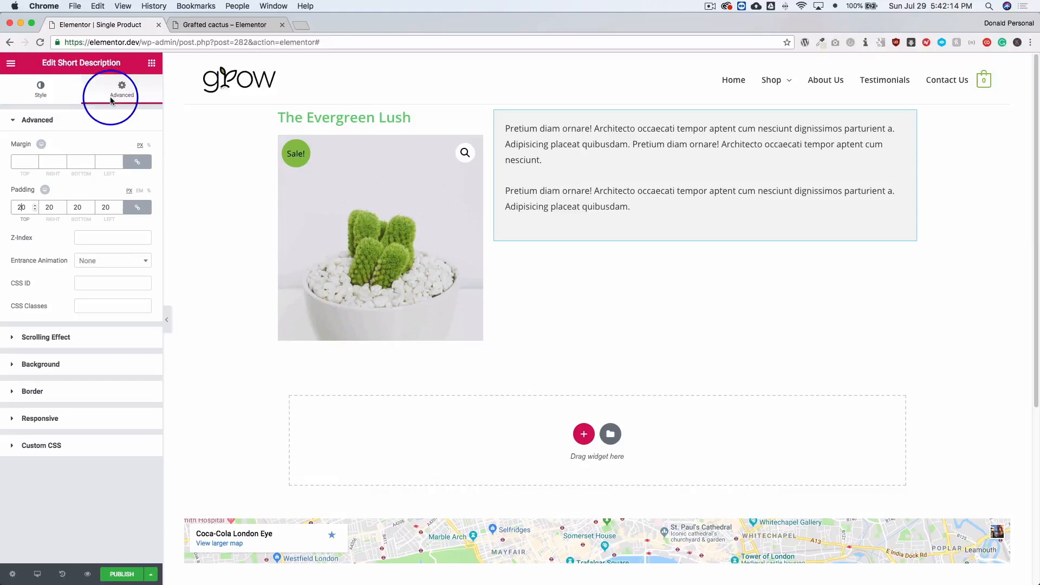
Place the Product Price widget below the short description and the Add To Cart widget below the product image.
{"action": "left_click", "coordinate": [151, 63]}
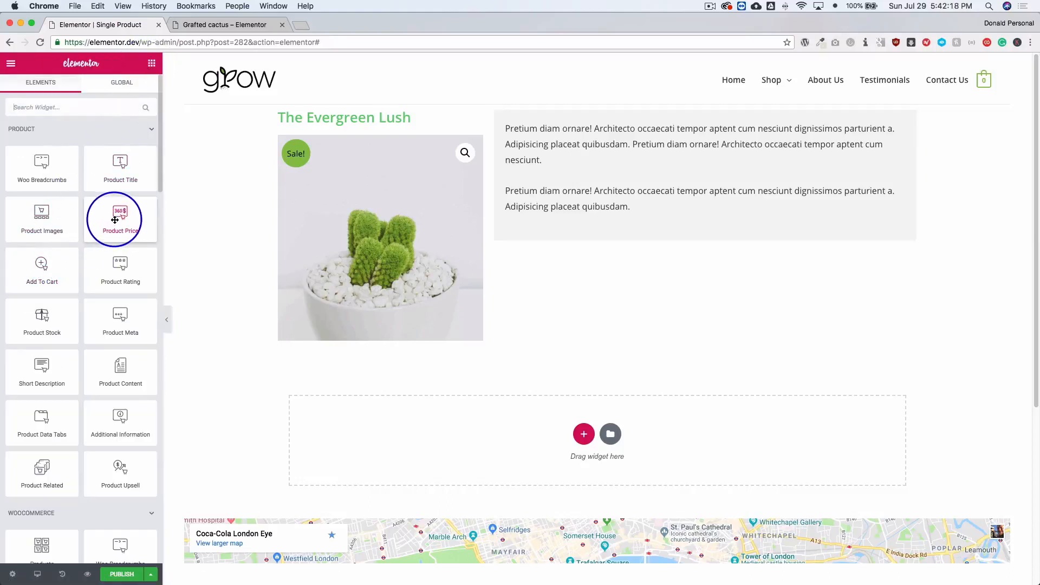
{"action": "left_click_drag", "start_coordinate": [119, 216], "coordinate": [554, 275]}
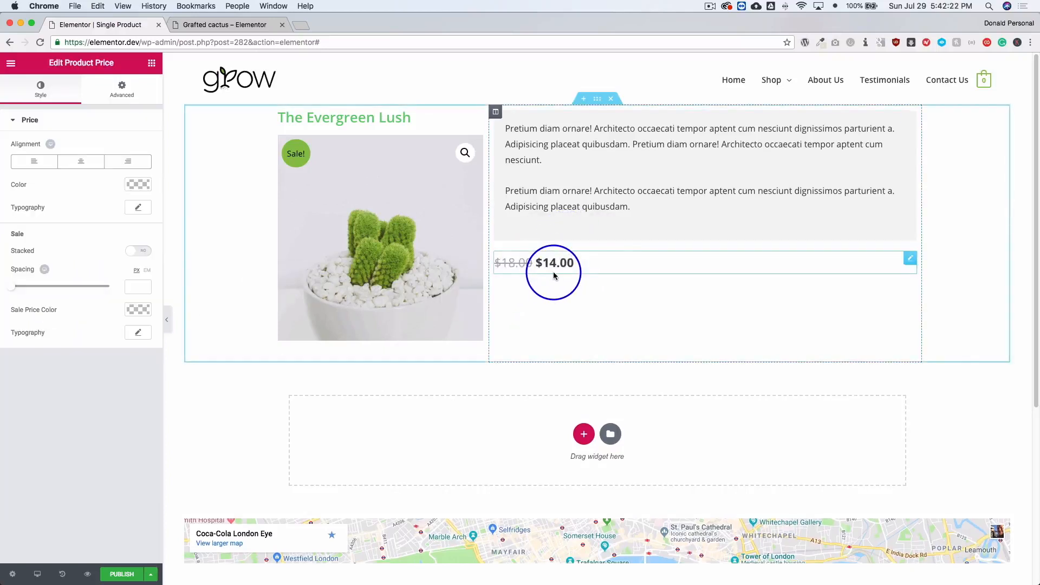
{"action": "left_click", "coordinate": [151, 63]}
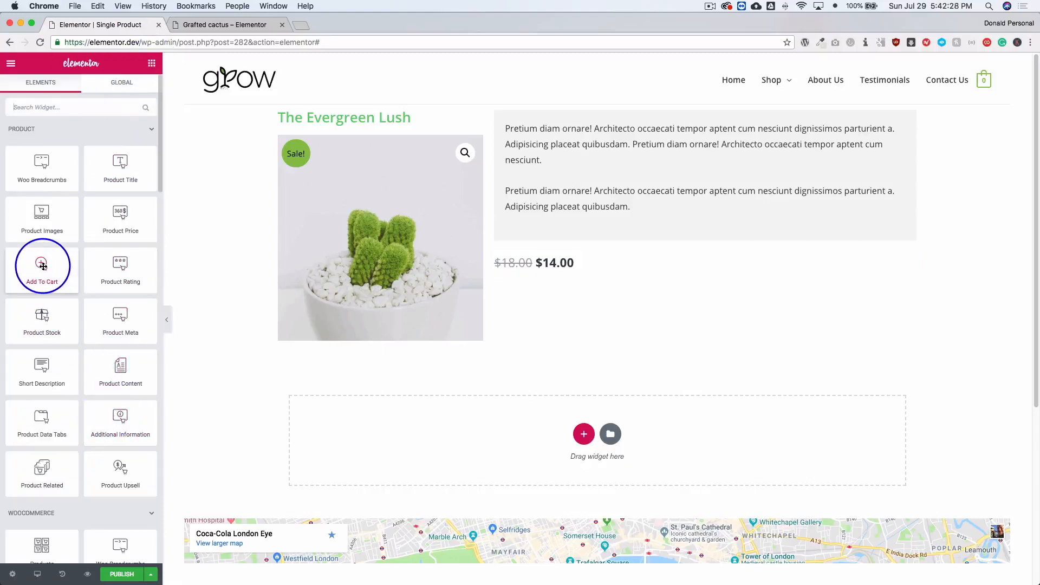
{"action": "left_click_drag", "start_coordinate": [42, 261], "coordinate": [318, 342]}
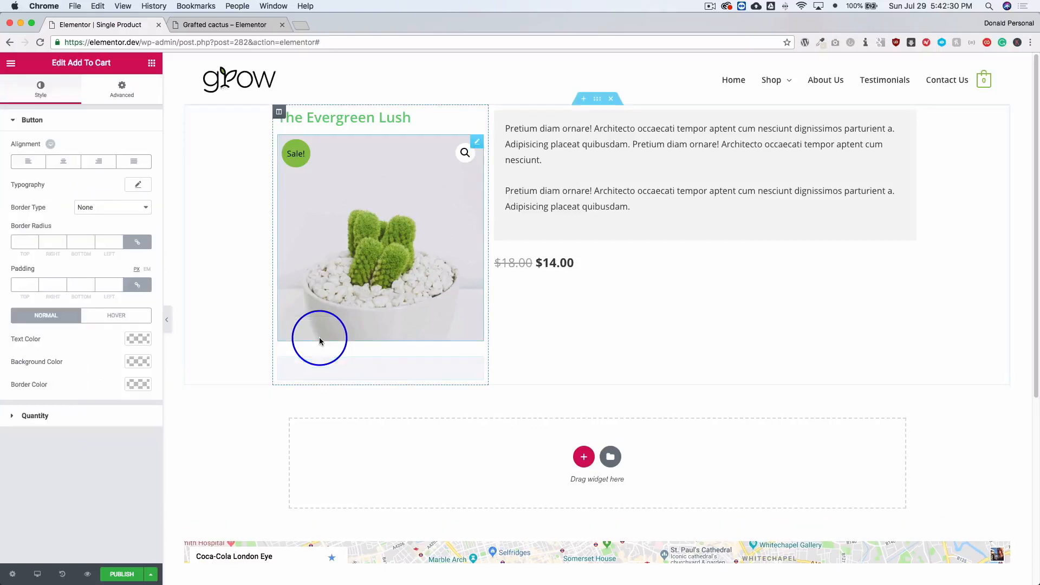
Compare the alignment options for the Add to cart button and set it to Justified.
{"action": "left_click", "coordinate": [67, 165]}
{"action": "left_click", "coordinate": [137, 161]}
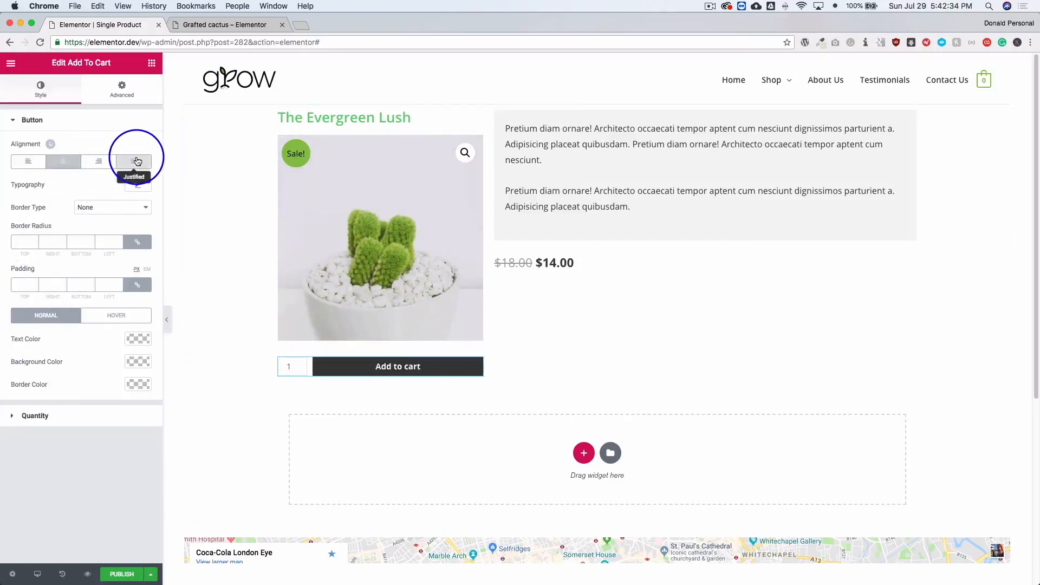
{"action": "left_click", "coordinate": [97, 161]}
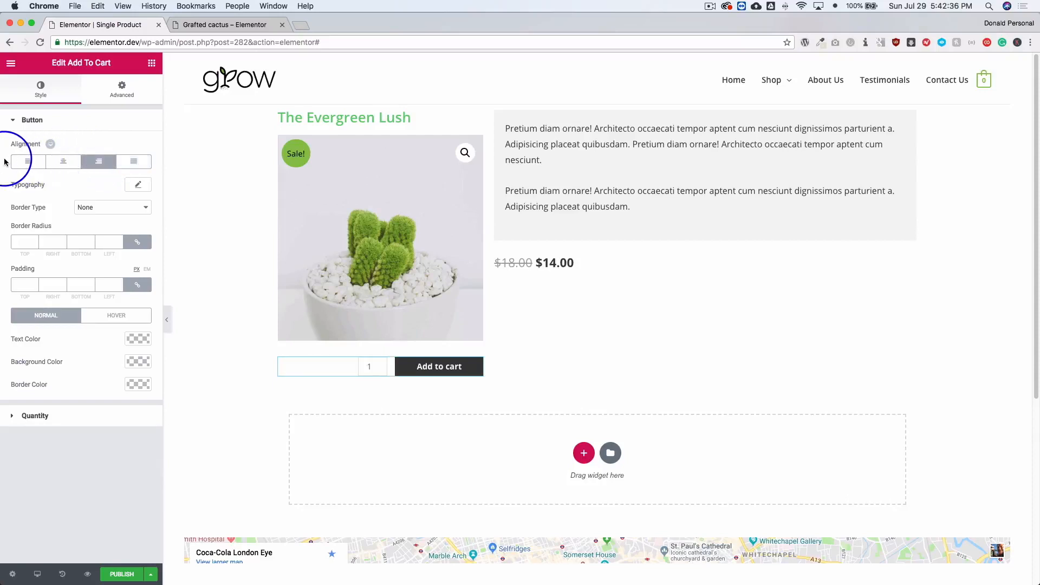
{"action": "left_click", "coordinate": [27, 161]}
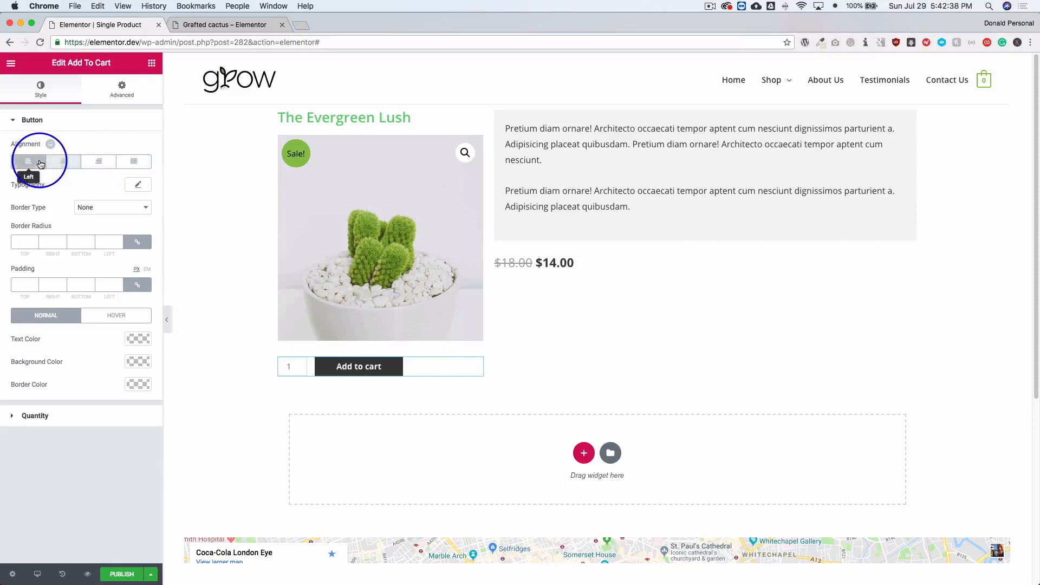
{"action": "left_click", "coordinate": [131, 163]}
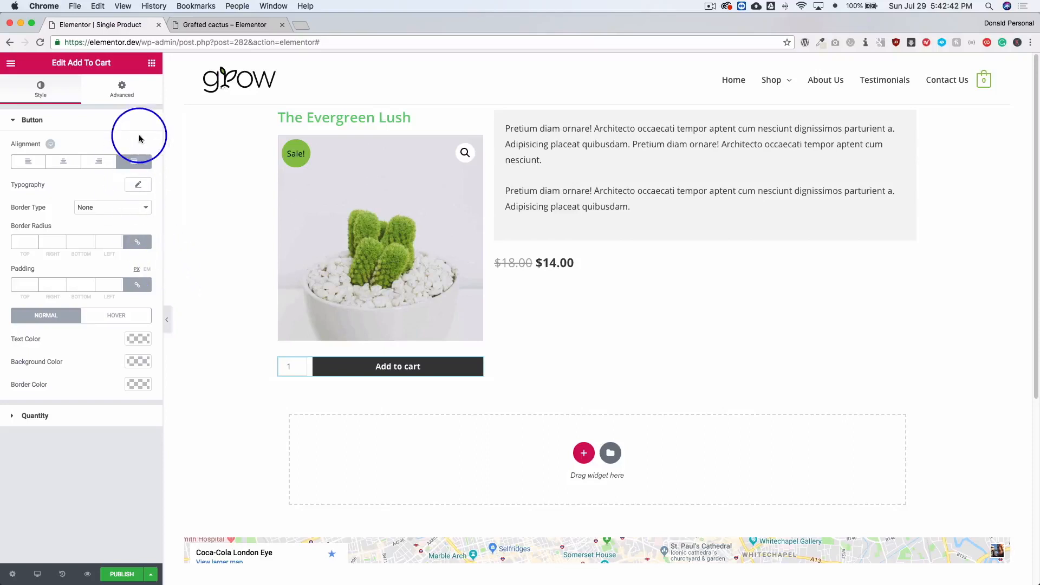
Add the Product Meta widget below the price and compare its view options, leaving it on Inline.
{"action": "left_click", "coordinate": [152, 65]}
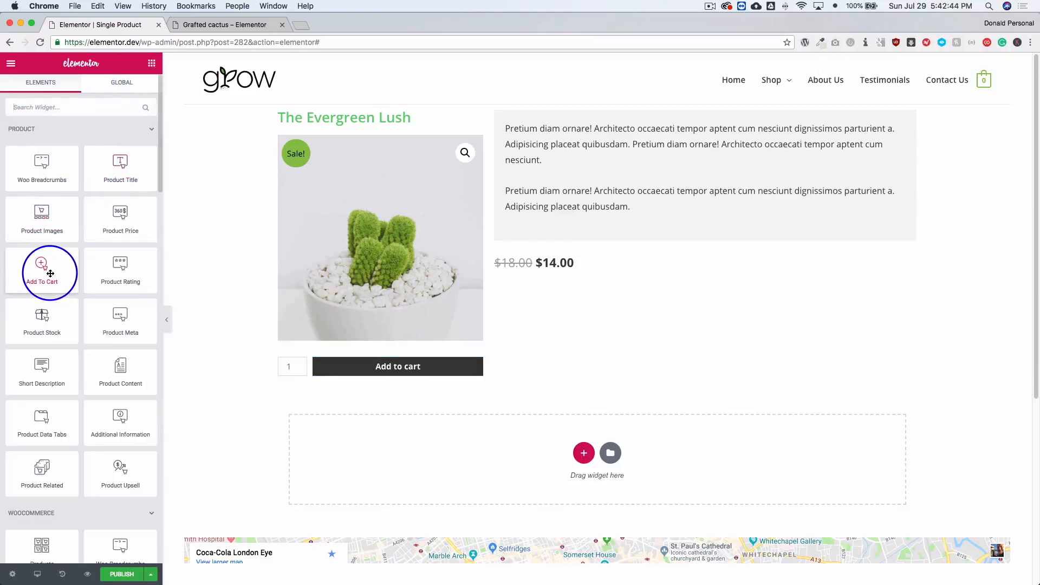
{"action": "left_click_drag", "start_coordinate": [112, 319], "coordinate": [596, 269]}
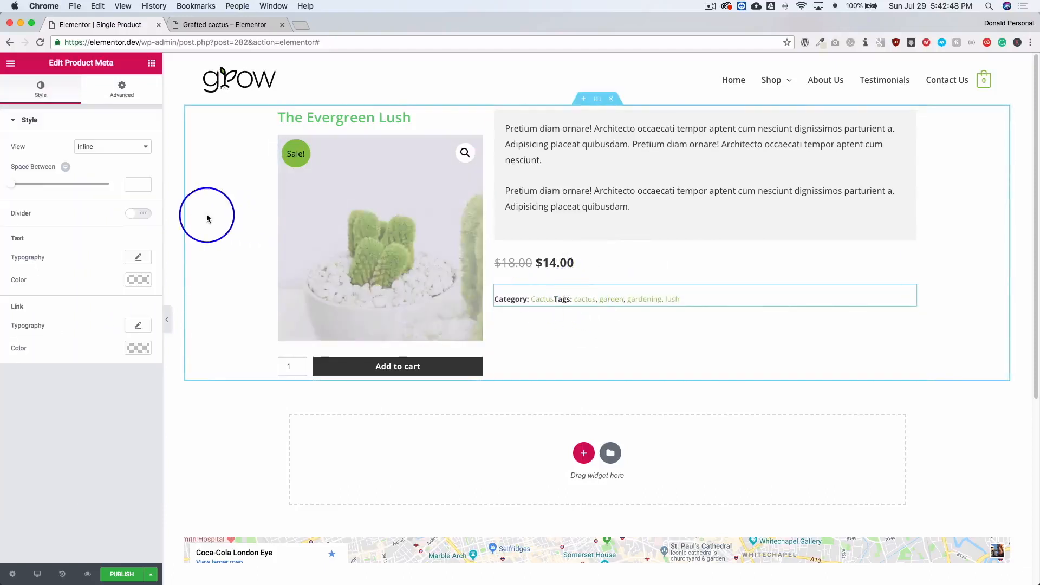
{"action": "left_click", "coordinate": [105, 149]}
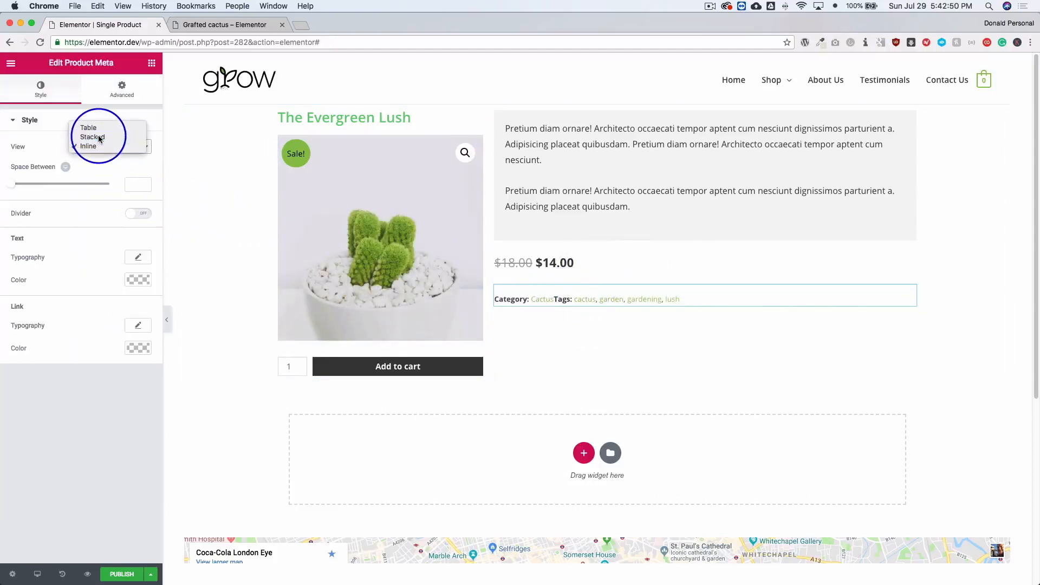
{"action": "left_click", "coordinate": [99, 139]}
{"action": "left_click", "coordinate": [98, 145]}
{"action": "left_click", "coordinate": [99, 144]}
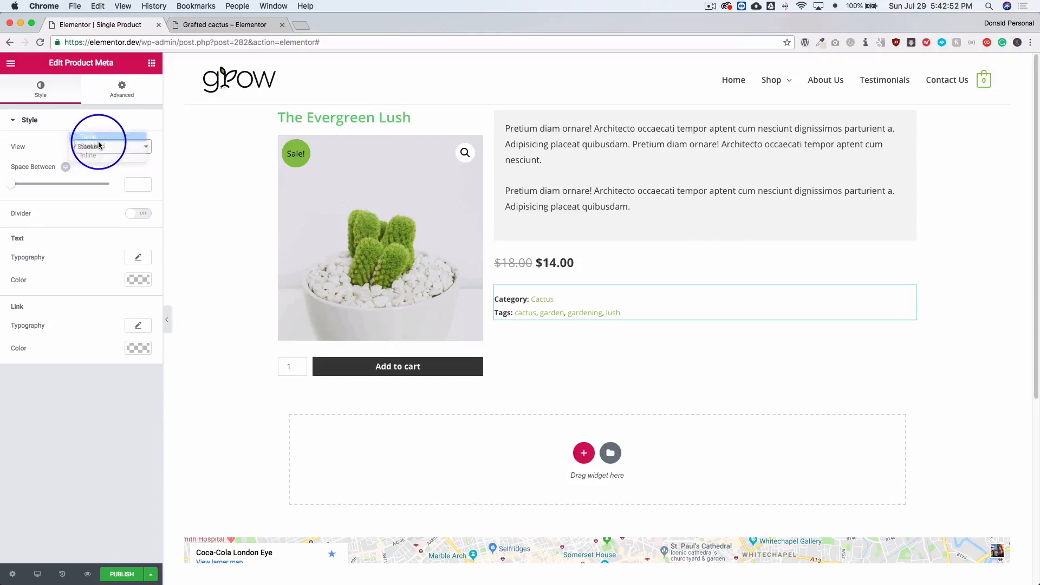
{"action": "left_click", "coordinate": [98, 146]}
{"action": "left_click", "coordinate": [97, 156]}
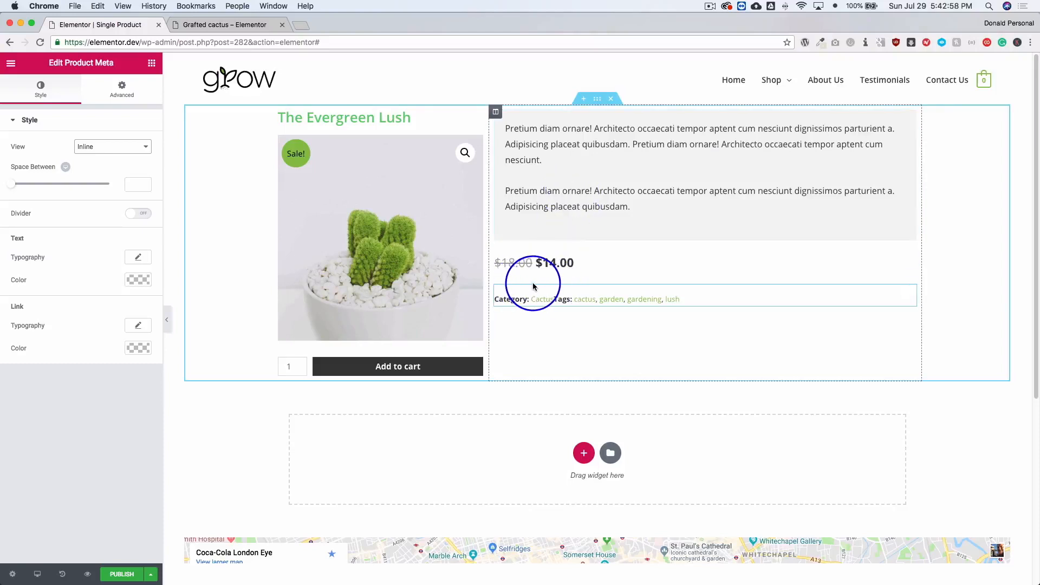
Add the Product Data Tabs widget in a new full-width section below the product columns.
{"action": "left_click", "coordinate": [560, 174]}
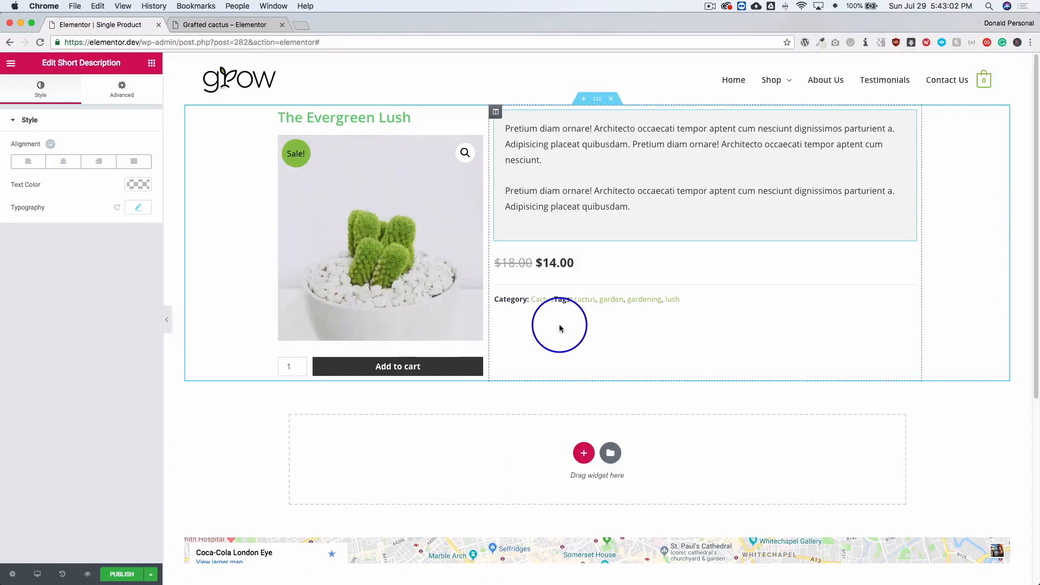
{"action": "left_click", "coordinate": [151, 63]}
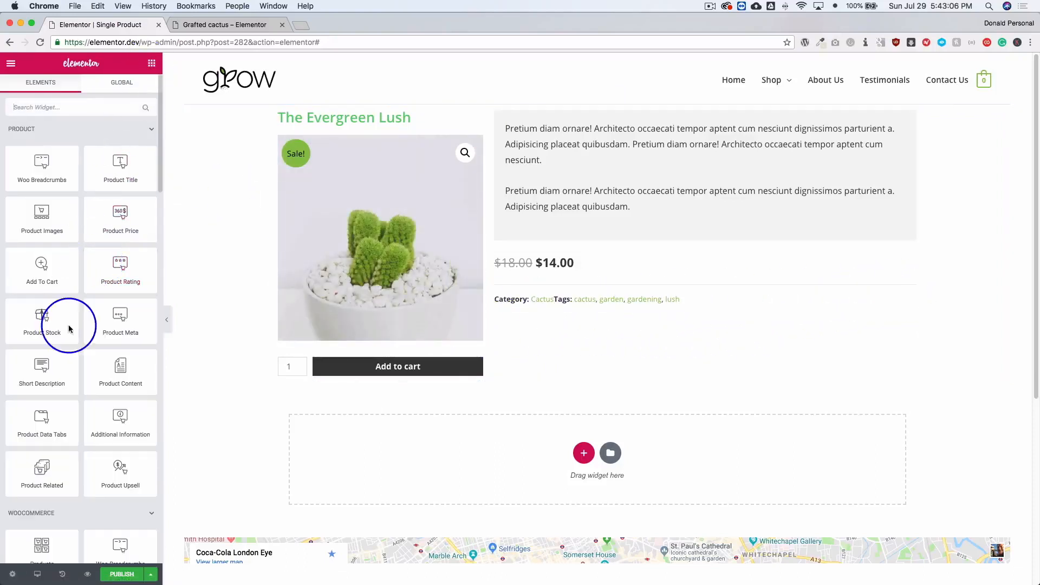
{"action": "scroll", "coordinate": [77, 352], "scroll_direction": "down", "scroll_amount": 1}
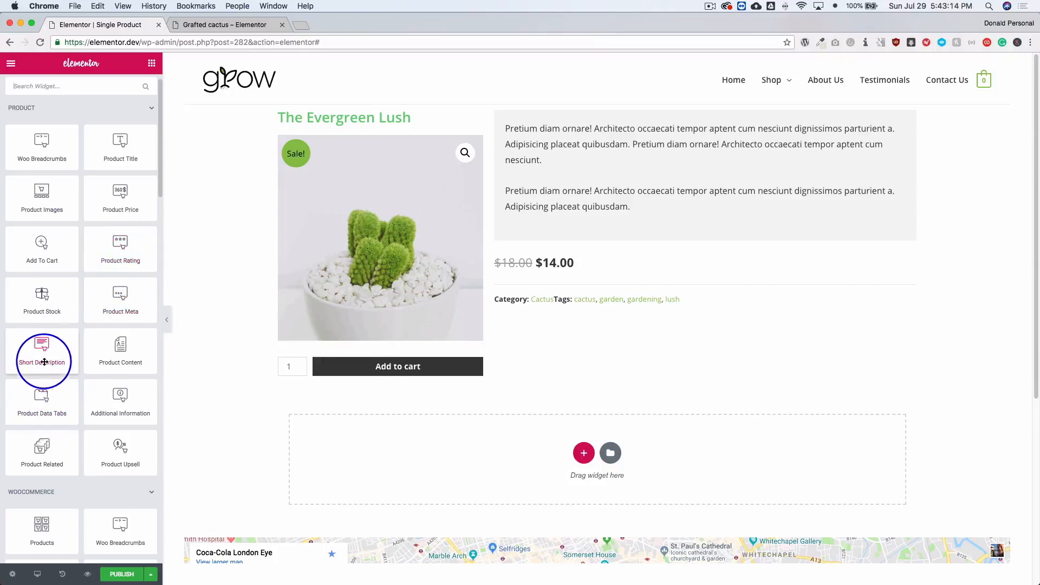
{"action": "left_click_drag", "start_coordinate": [39, 395], "coordinate": [417, 411]}
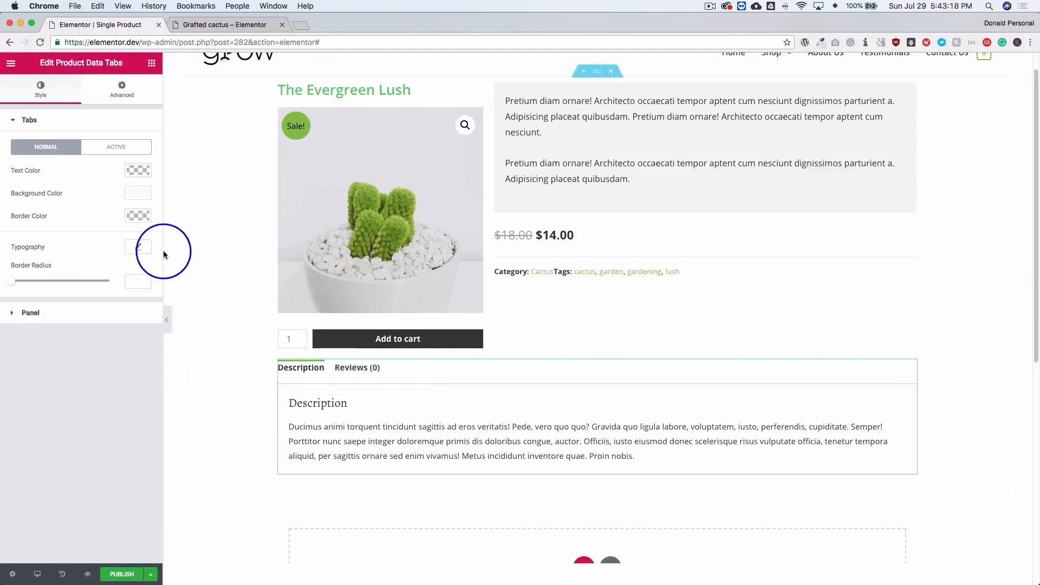
Set the data tabs' top margin to 20 px with the other sides at 0, and try switching between Reviews and Description.
{"action": "left_click", "coordinate": [122, 90]}
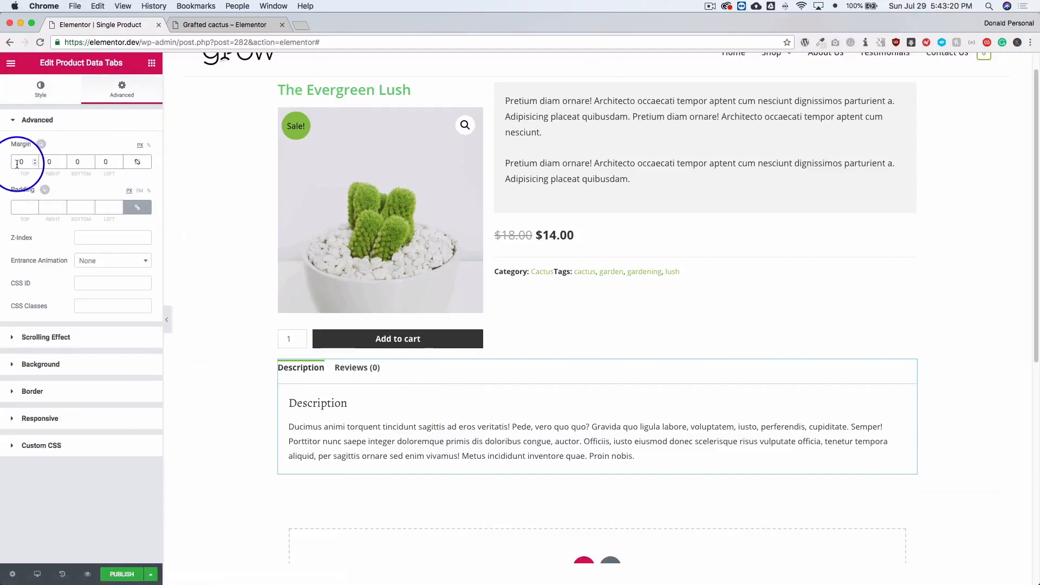
{"action": "type", "text": "2"}
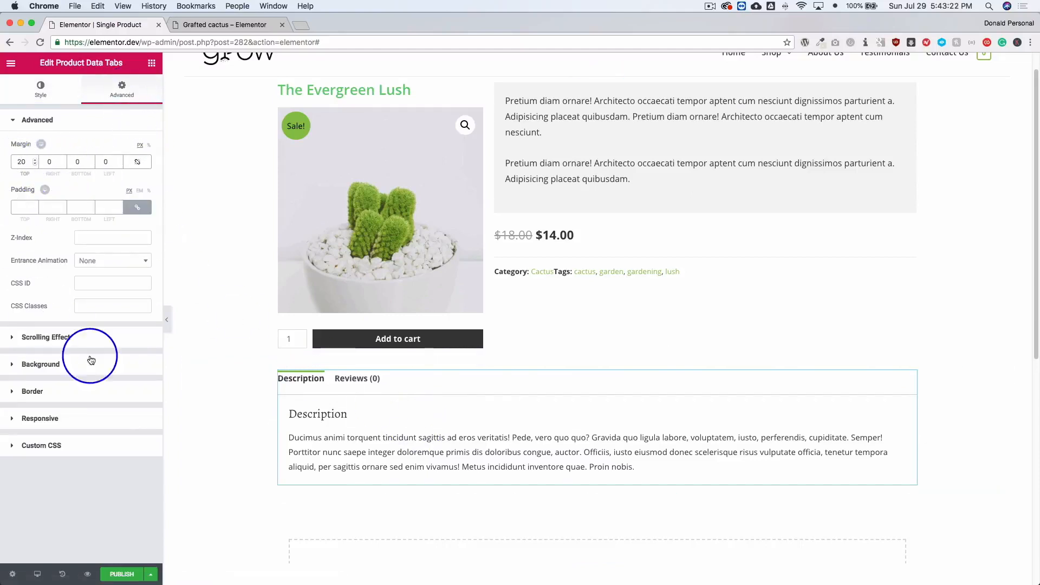
{"action": "left_click", "coordinate": [352, 378]}
{"action": "left_click", "coordinate": [292, 382]}
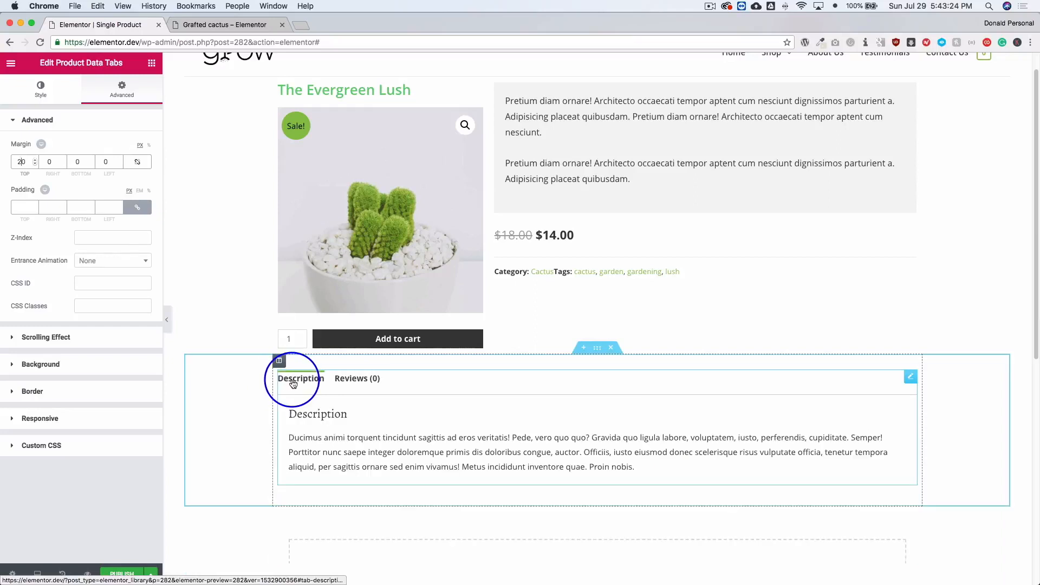
Review the data tabs' Tabs and Panel style options, trying a green #23a455 background on the normal tabs and clearing it.
{"action": "left_click", "coordinate": [41, 89]}
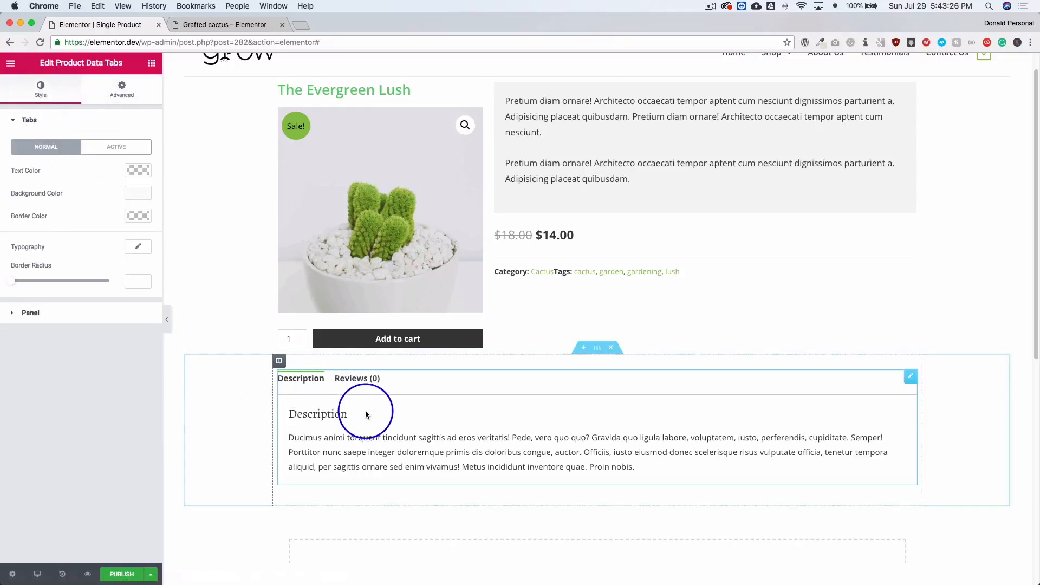
{"action": "left_click", "coordinate": [75, 312]}
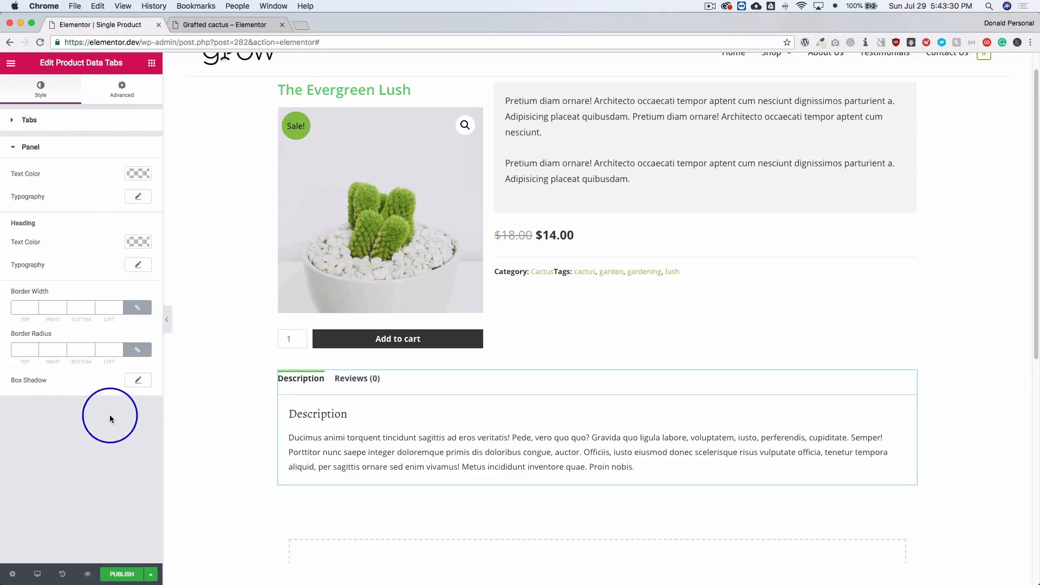
{"action": "left_click", "coordinate": [70, 127]}
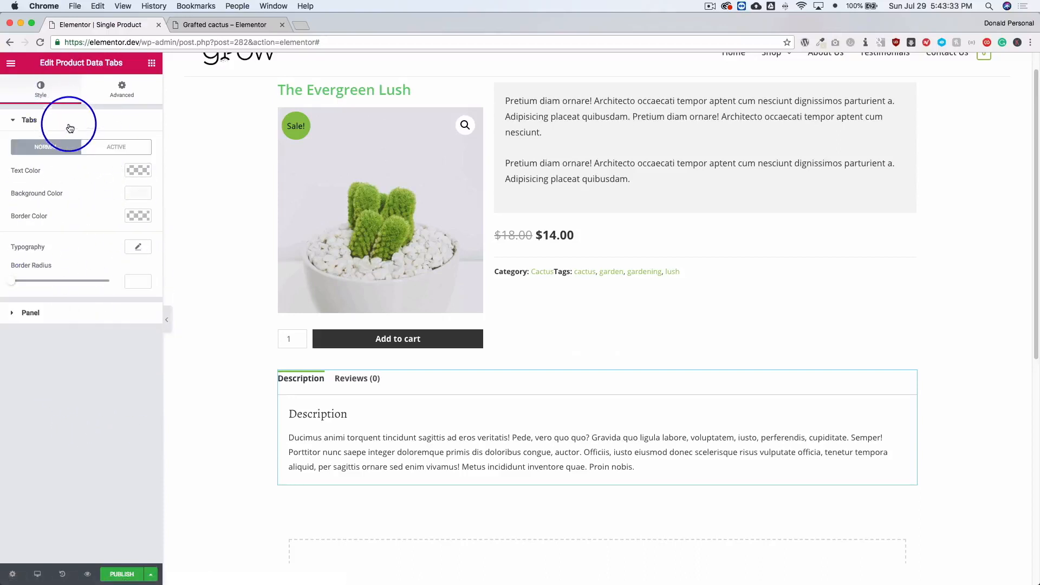
{"action": "left_click", "coordinate": [138, 192]}
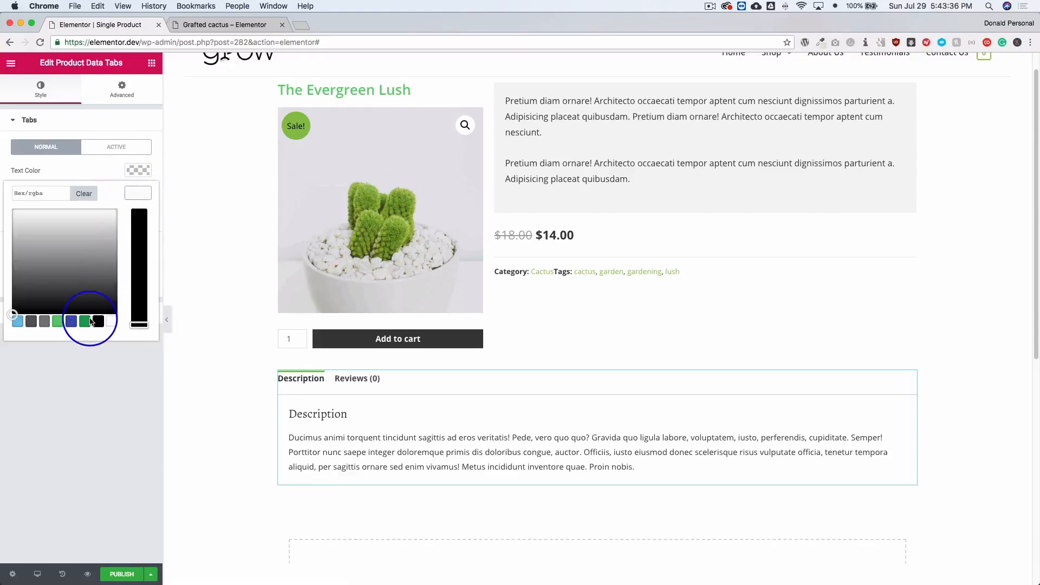
{"action": "left_click", "coordinate": [85, 322]}
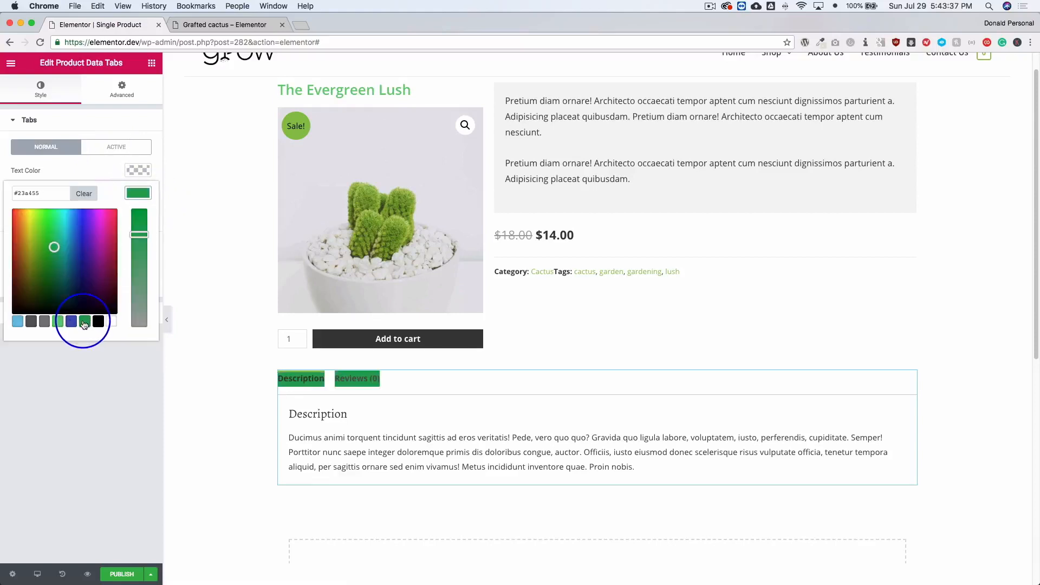
{"action": "left_click", "coordinate": [83, 194]}
{"action": "left_click", "coordinate": [98, 390]}
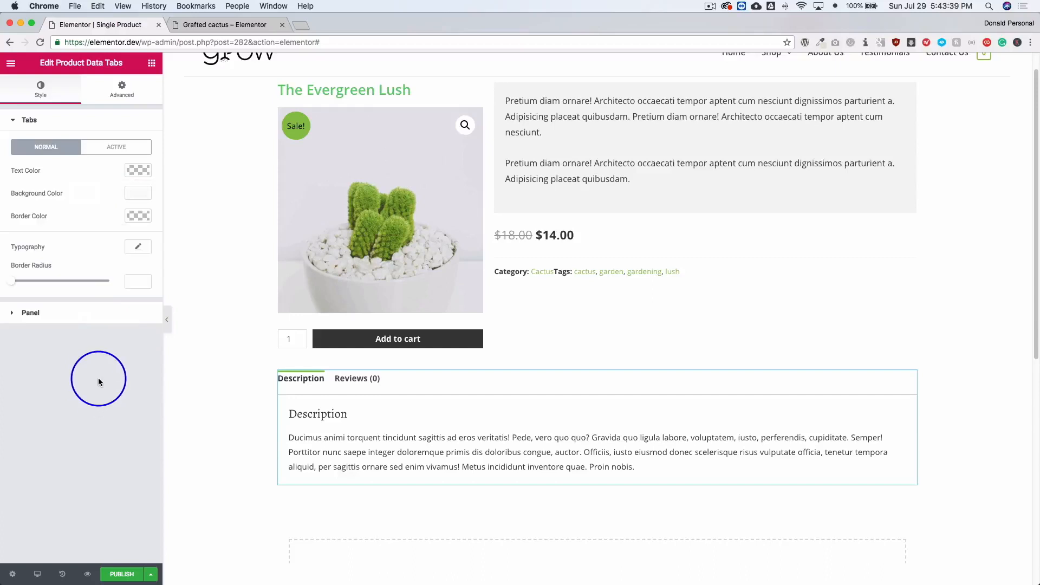
Try the Product Related widget in a new section below the data tabs and delete the widget.
{"action": "left_click", "coordinate": [151, 64]}
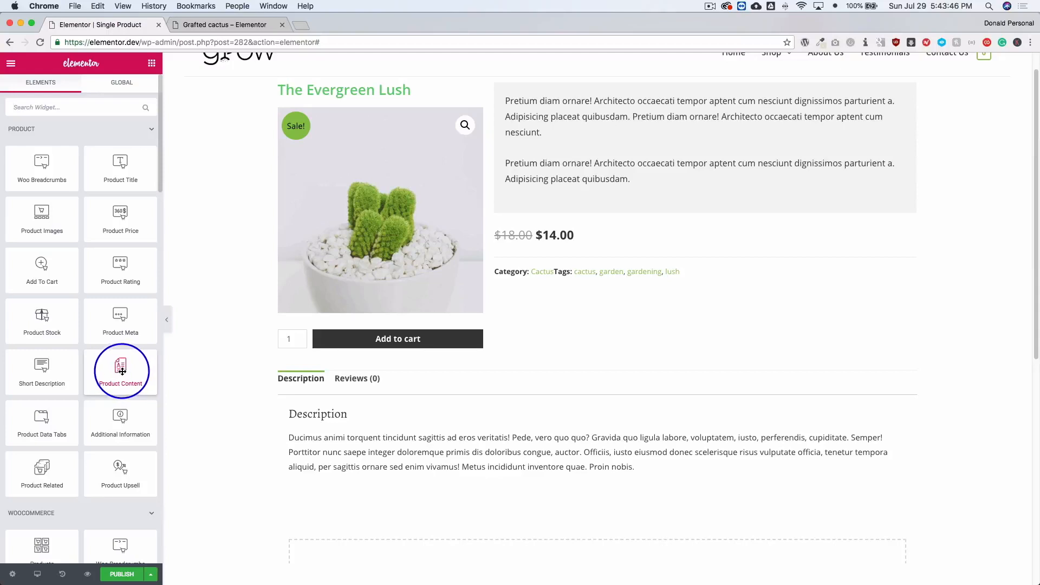
{"action": "left_click_drag", "start_coordinate": [122, 371], "coordinate": [86, 411]}
{"action": "scroll", "coordinate": [86, 411], "scroll_direction": "down", "scroll_amount": 1}
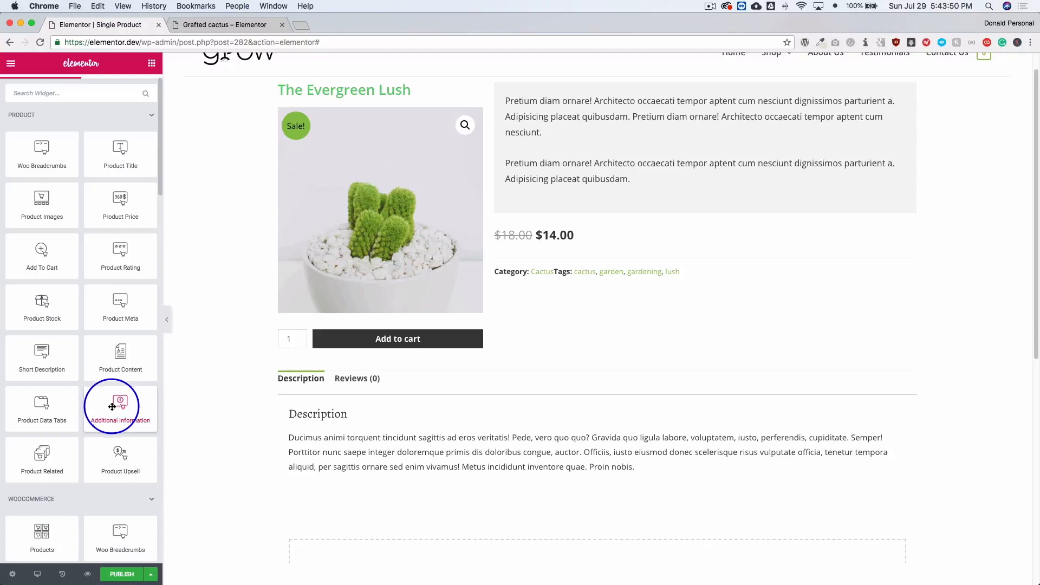
{"action": "scroll", "coordinate": [286, 425], "scroll_direction": "down", "scroll_amount": 1}
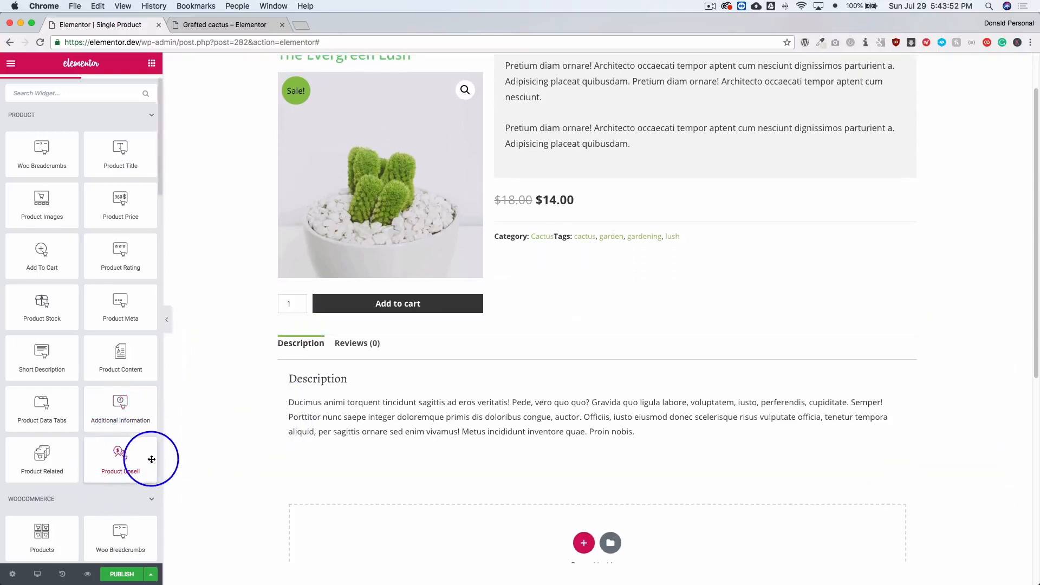
{"action": "scroll", "coordinate": [55, 465], "scroll_direction": "down", "scroll_amount": 1}
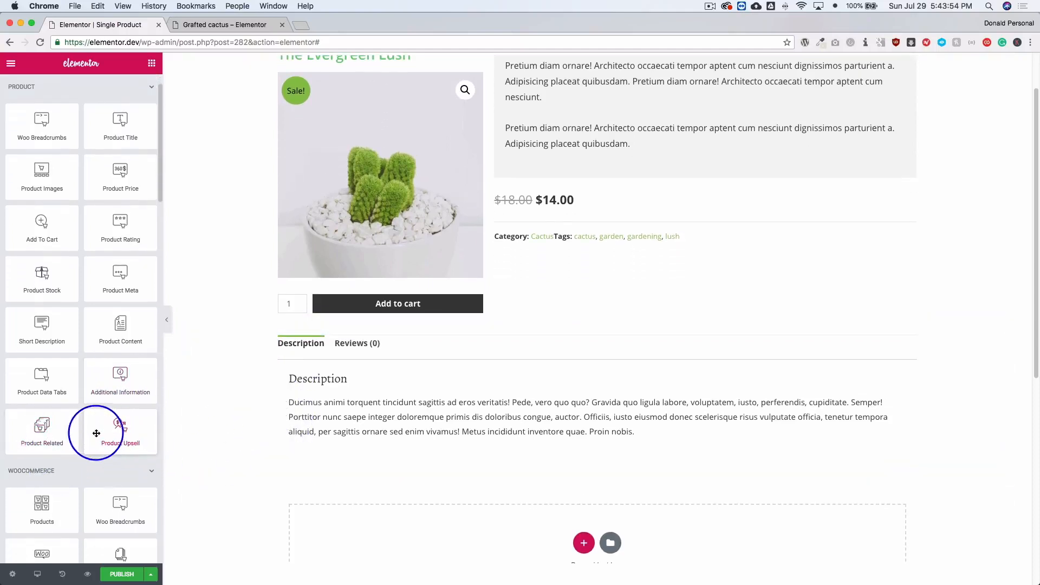
{"action": "left_click_drag", "start_coordinate": [42, 433], "coordinate": [420, 536]}
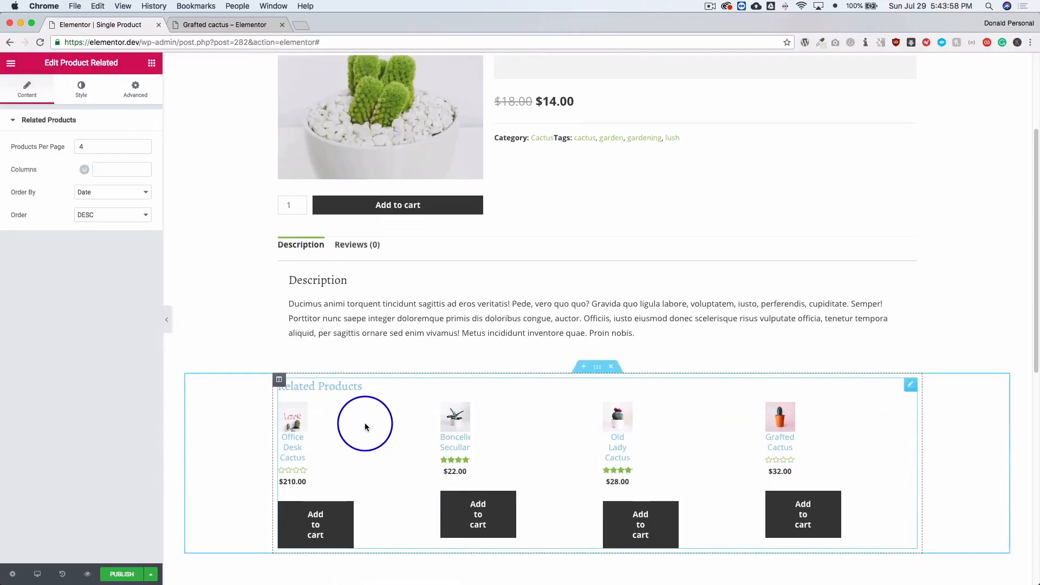
{"action": "scroll", "coordinate": [365, 426], "scroll_direction": "up", "scroll_amount": 3}
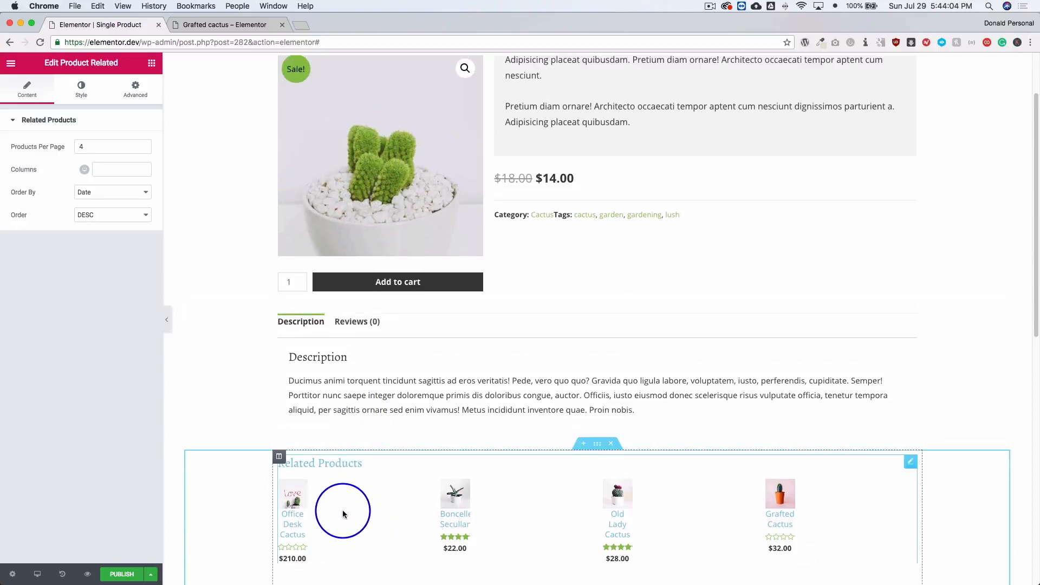
{"action": "right_click", "coordinate": [477, 502]}
{"action": "left_click", "coordinate": [506, 574]}
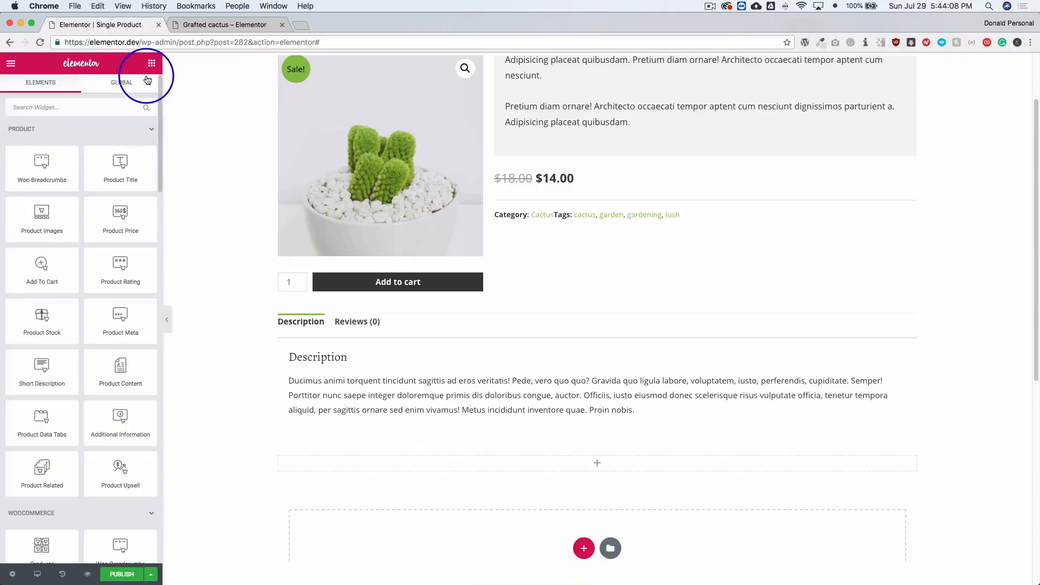
Try the Product Rating and Product Stock widgets one at a time below the product meta, deleting each.
{"action": "scroll", "coordinate": [426, 282], "scroll_direction": "up", "scroll_amount": 3}
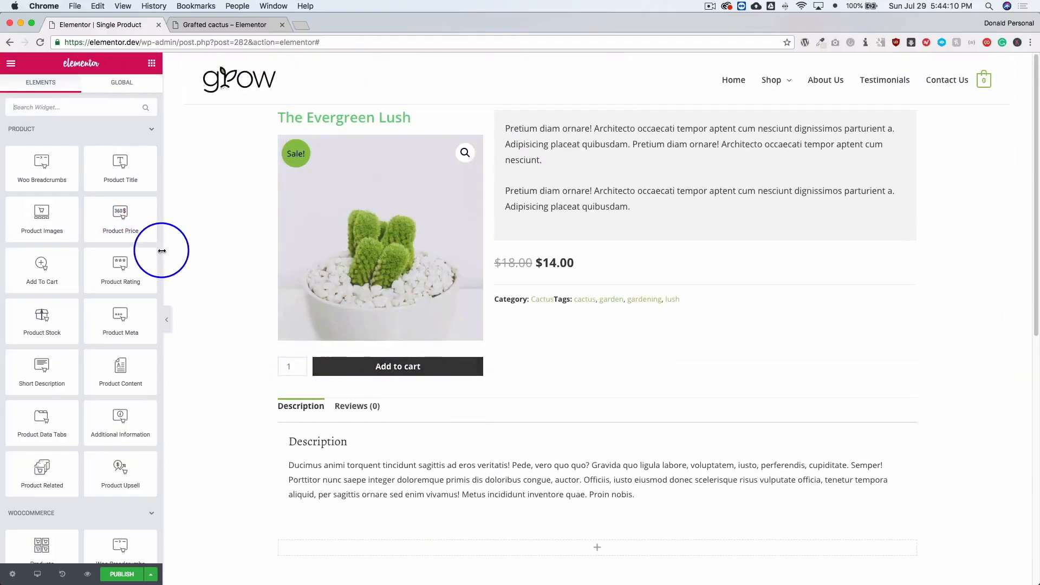
{"action": "left_click_drag", "start_coordinate": [152, 278], "coordinate": [595, 304]}
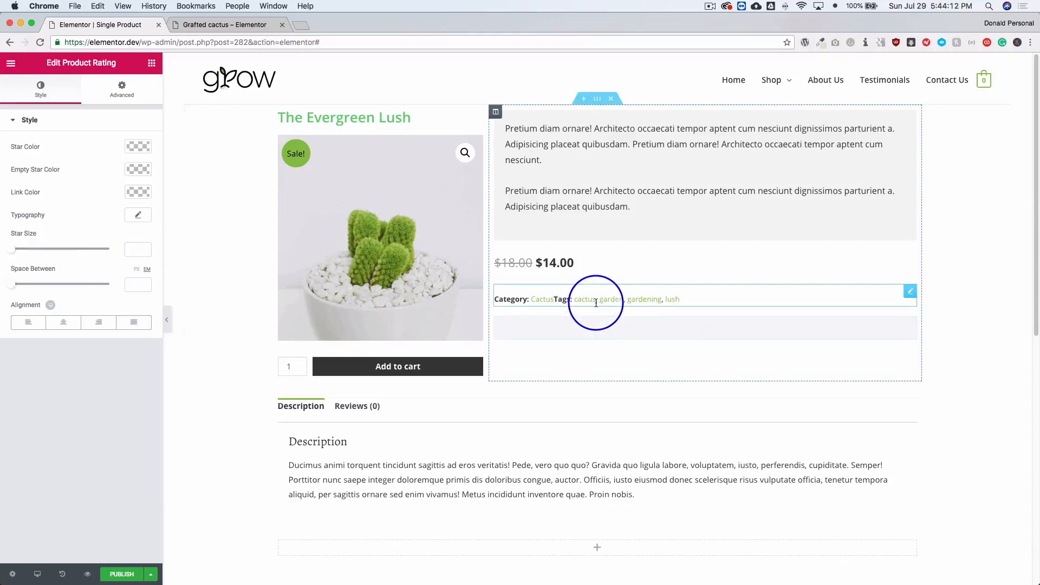
{"action": "right_click", "coordinate": [547, 332]}
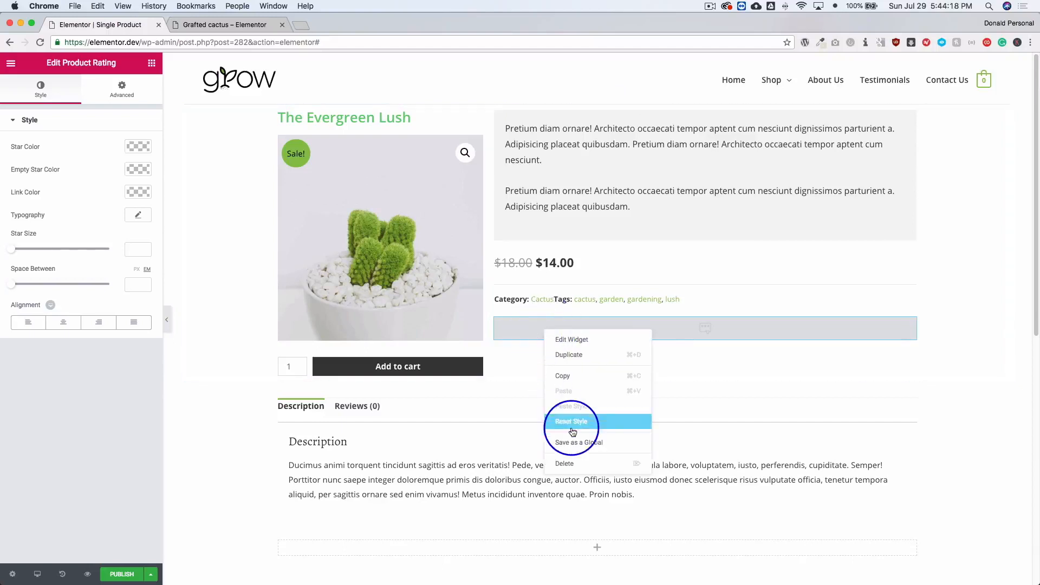
{"action": "left_click", "coordinate": [567, 459]}
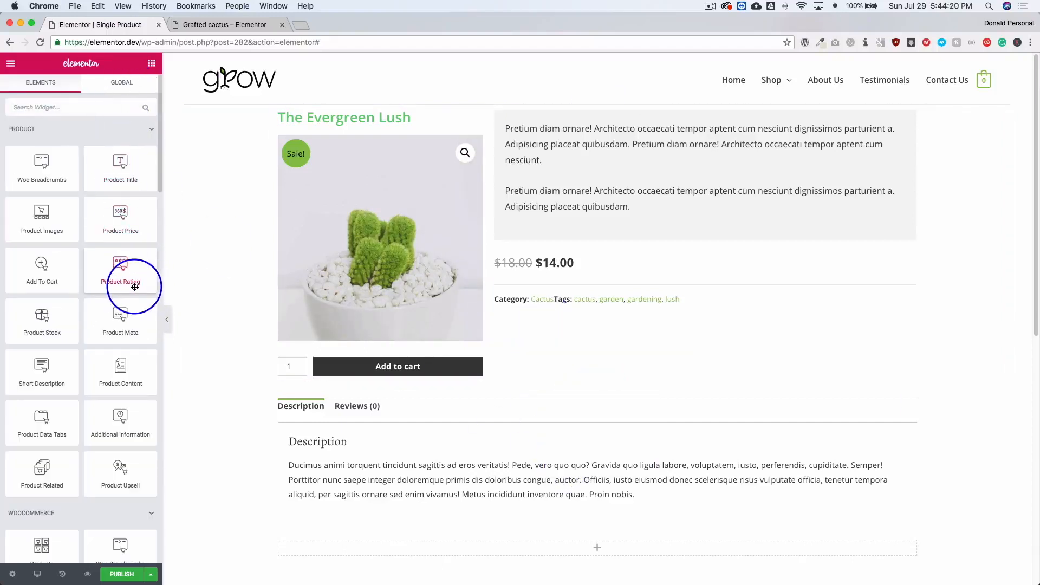
{"action": "left_click_drag", "start_coordinate": [42, 311], "coordinate": [550, 312]}
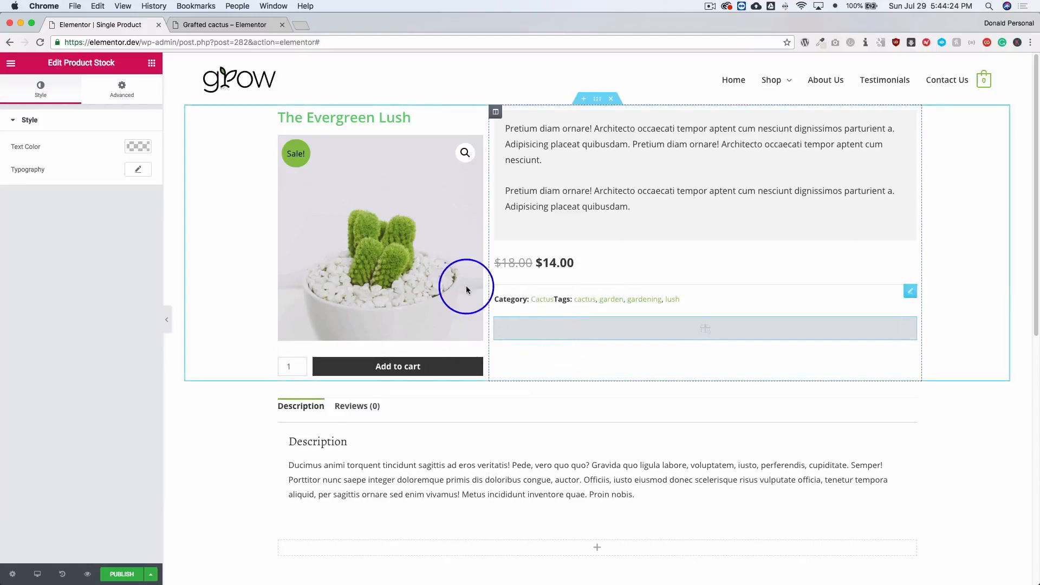
{"action": "right_click", "coordinate": [592, 331]}
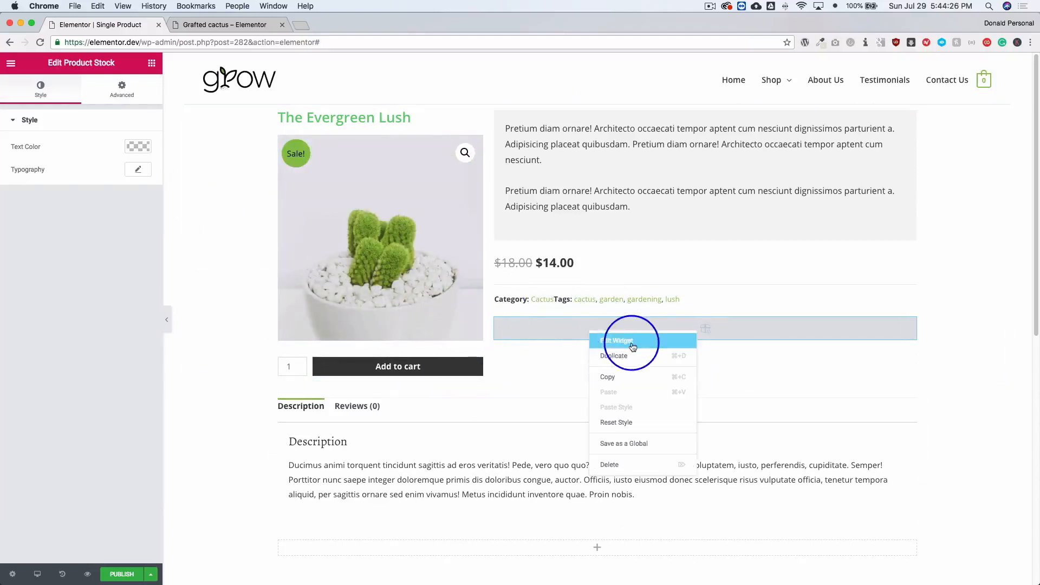
{"action": "left_click", "coordinate": [634, 460]}
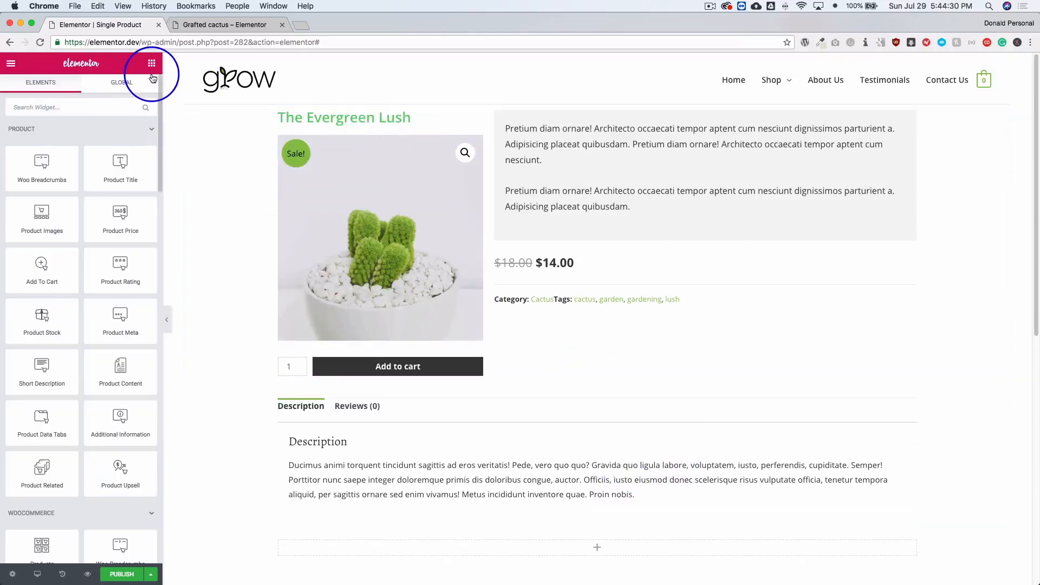
Try an inner Columns section above the product image with the title and price side by side, adjusting the column widths.
{"action": "left_click", "coordinate": [55, 131]}
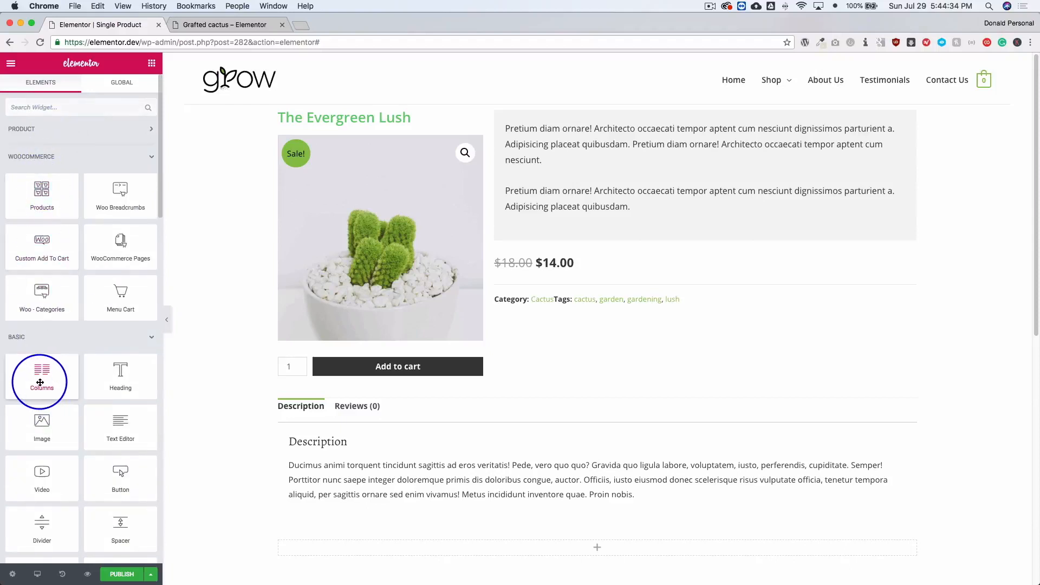
{"action": "left_click_drag", "start_coordinate": [40, 383], "coordinate": [322, 123]}
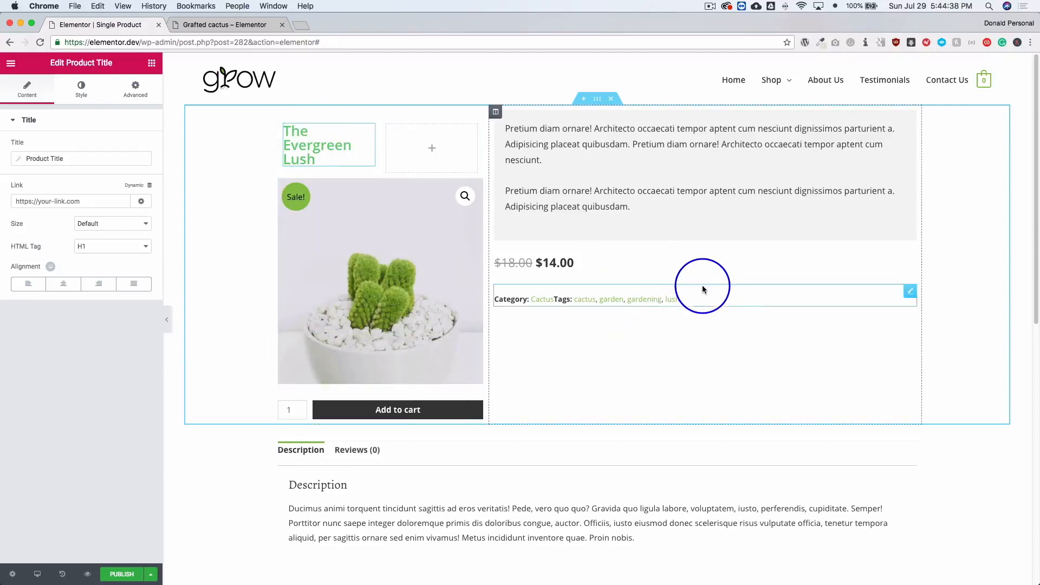
{"action": "left_click_drag", "start_coordinate": [891, 260], "coordinate": [413, 150]}
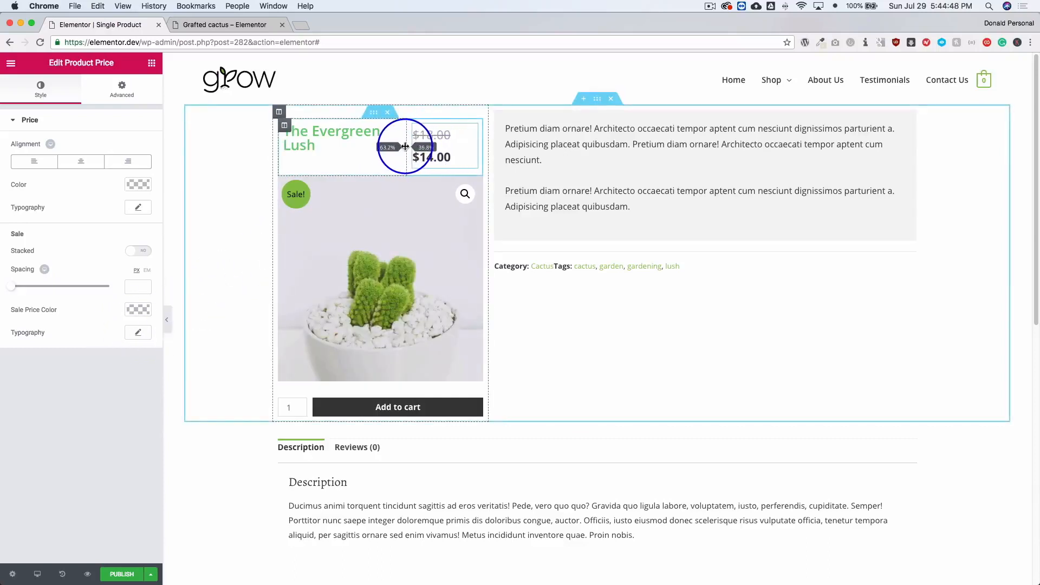
{"action": "left_click_drag", "start_coordinate": [392, 147], "coordinate": [384, 148]}
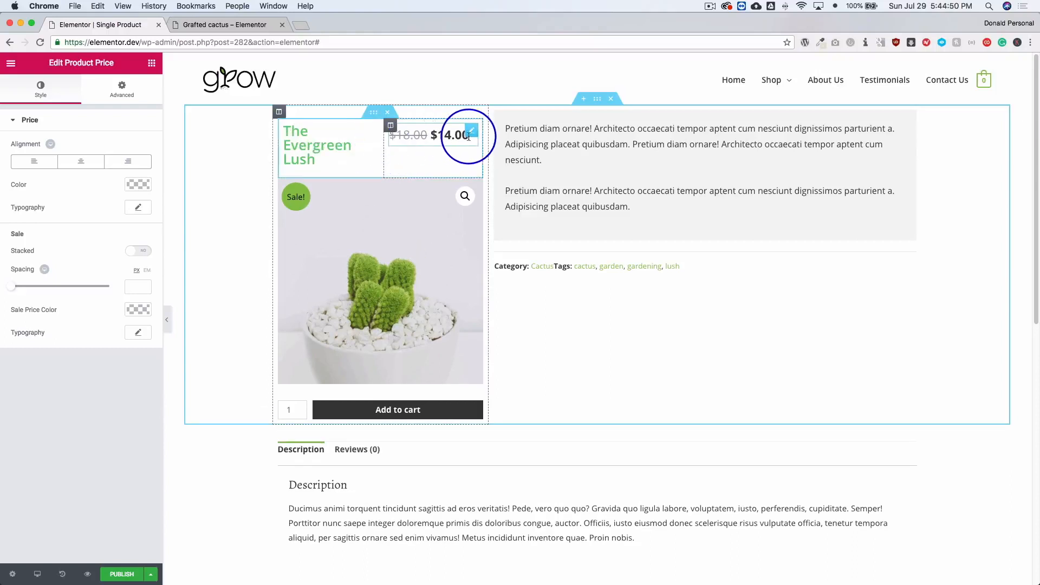
Move the price above the short description, and put the title back above the image in place of the inner Columns section.
{"action": "left_click_drag", "start_coordinate": [463, 129], "coordinate": [520, 117]}
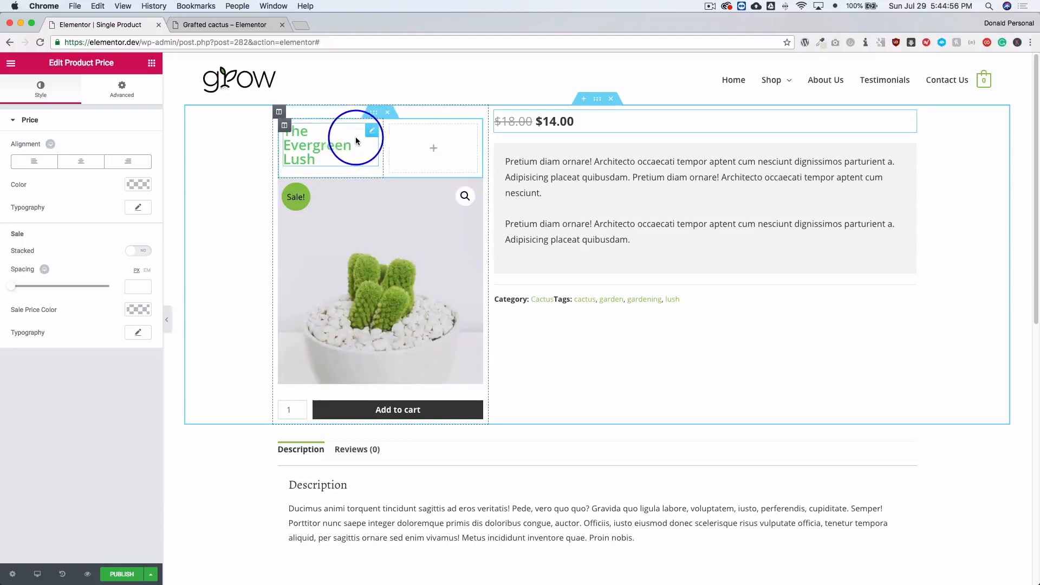
{"action": "mouse_move", "coordinate": [382, 136]}
{"action": "left_mouse_down"}
{"action": "mouse_move", "coordinate": [425, 109]}
{"action": "mouse_move", "coordinate": [379, 116]}
{"action": "left_mouse_up"}
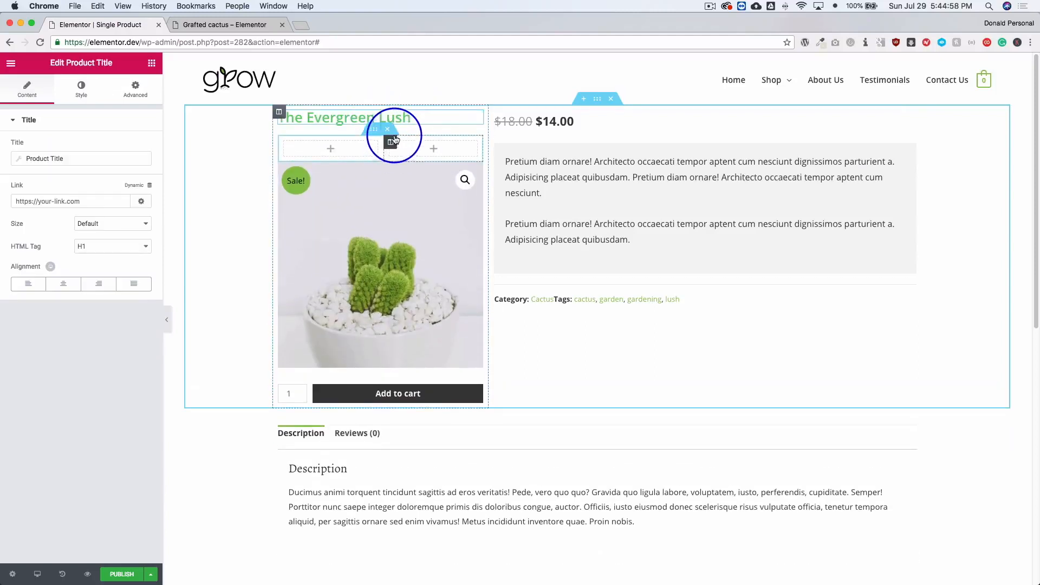
{"action": "right_click", "coordinate": [390, 133]}
{"action": "left_click", "coordinate": [414, 263]}
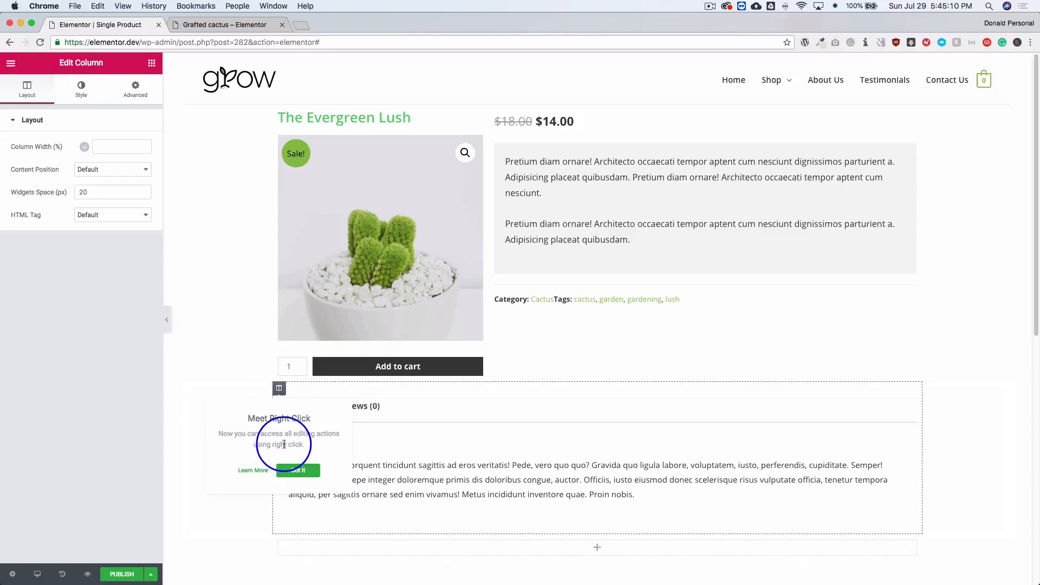
Give the column holding the data tabs a classic background in light gray #f4f4f4.
{"action": "left_click", "coordinate": [298, 470]}
{"action": "left_click", "coordinate": [83, 92]}
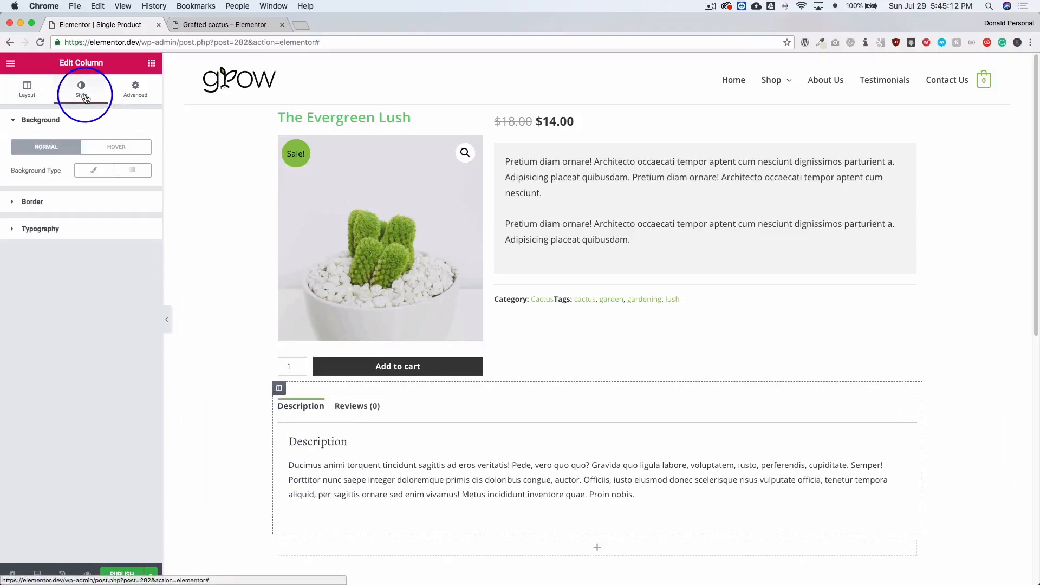
{"action": "left_click", "coordinate": [93, 172]}
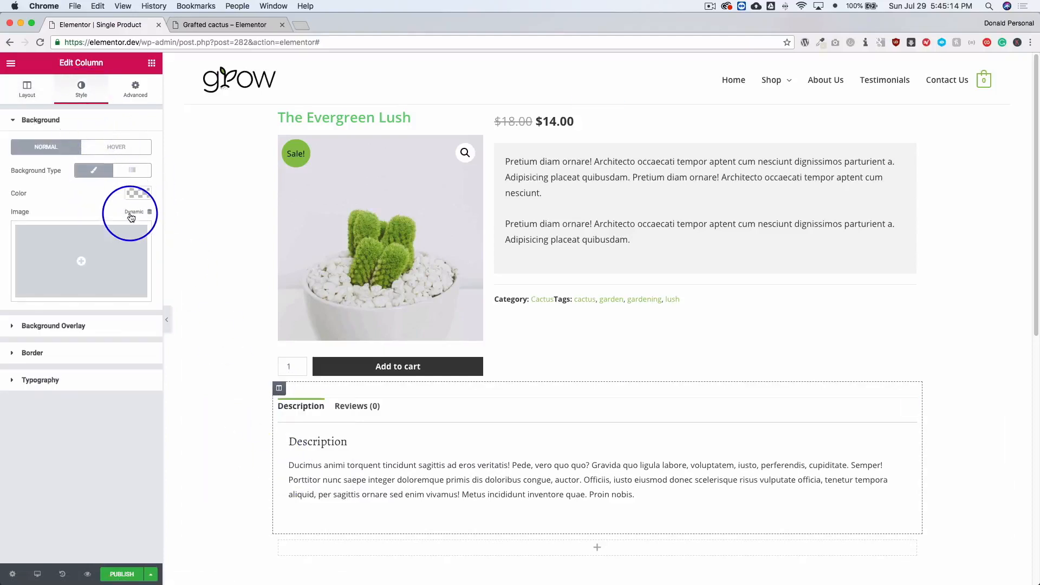
{"action": "left_click", "coordinate": [136, 194]}
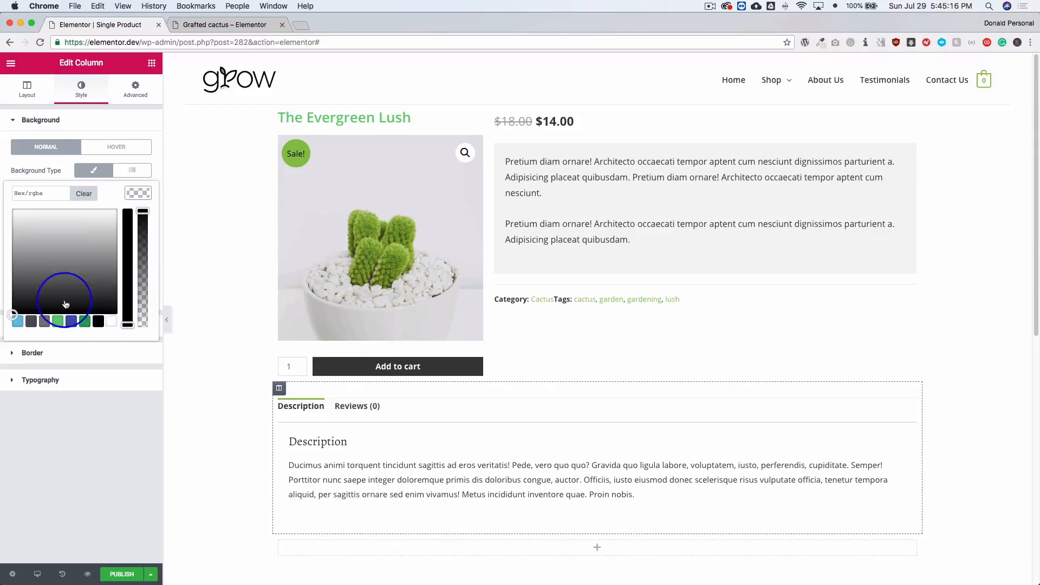
{"action": "type", "text": "E9E9E9"}
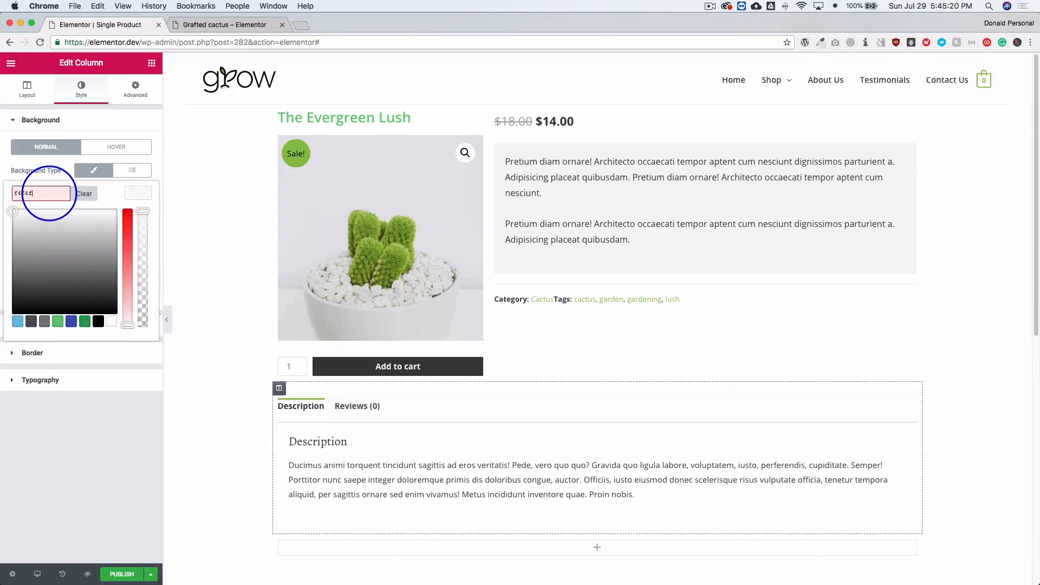
{"action": "type", "text": "4"}
Set the data tabs column's margin to 0 and its padding to 10 px on all sides.
{"action": "left_click", "coordinate": [135, 88]}
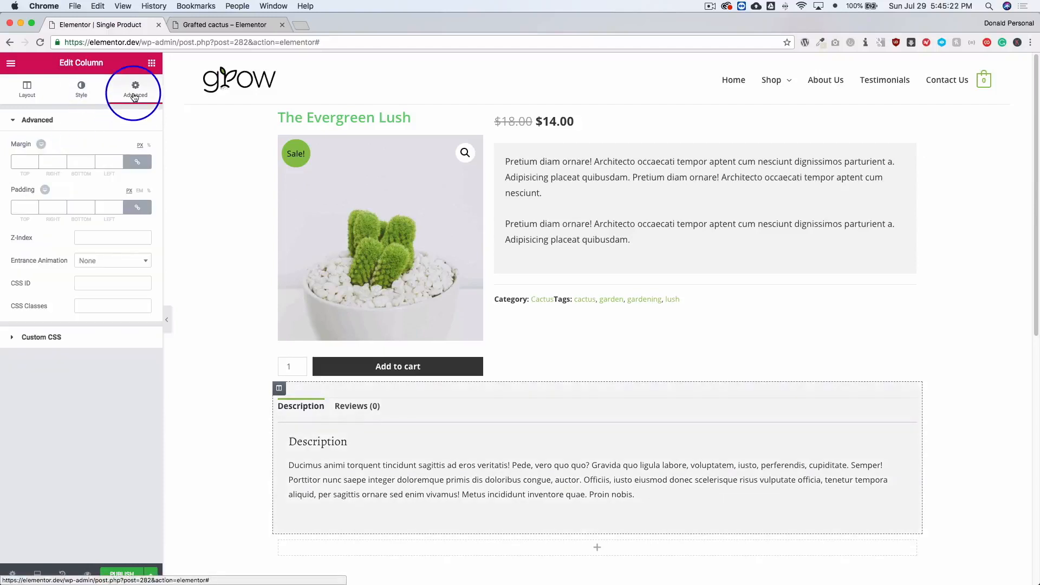
{"action": "left_click", "coordinate": [137, 161]}
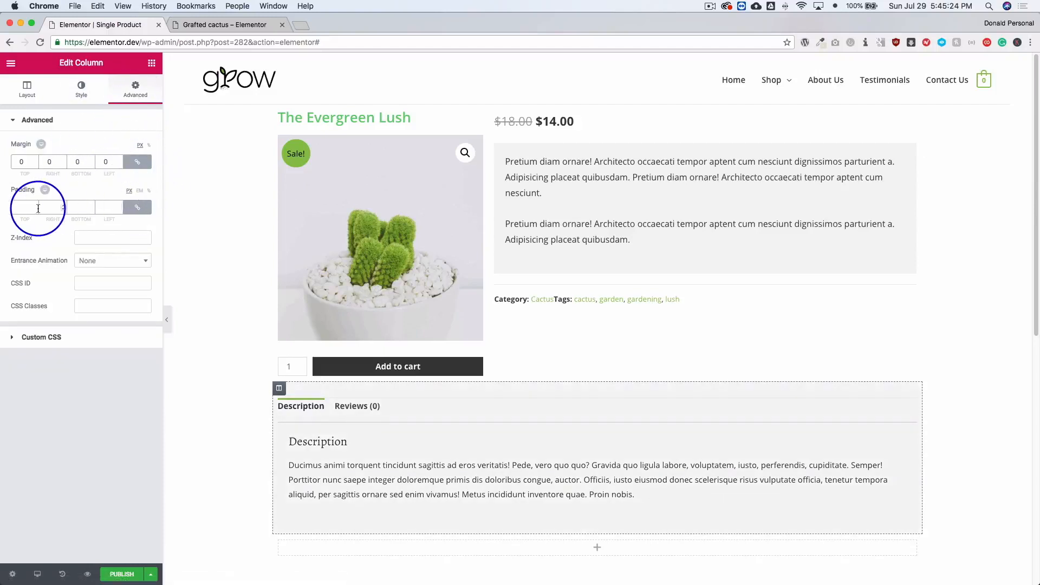
{"action": "type", "text": "10"}
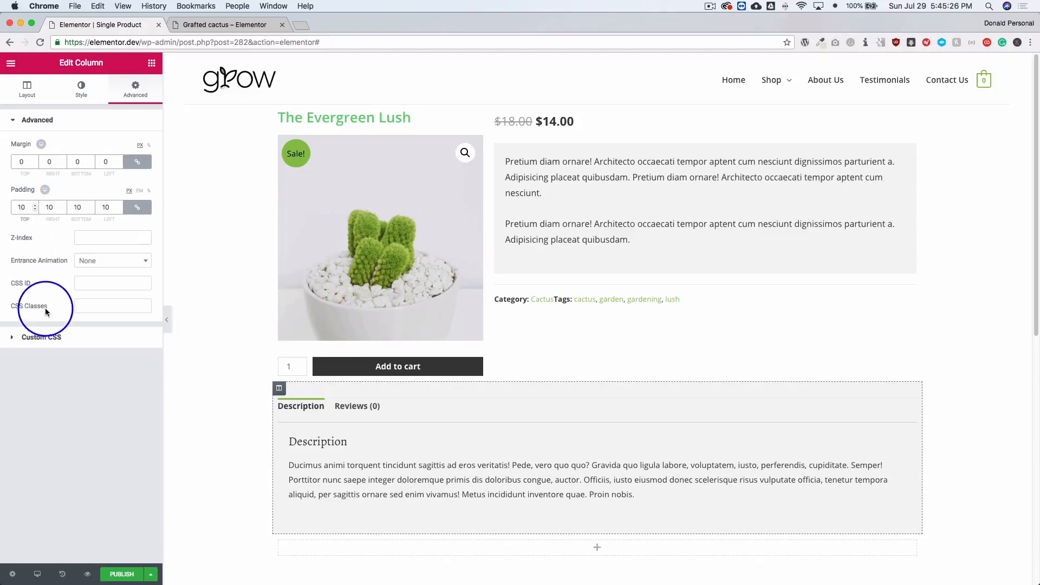
{"action": "left_click", "coordinate": [82, 89]}
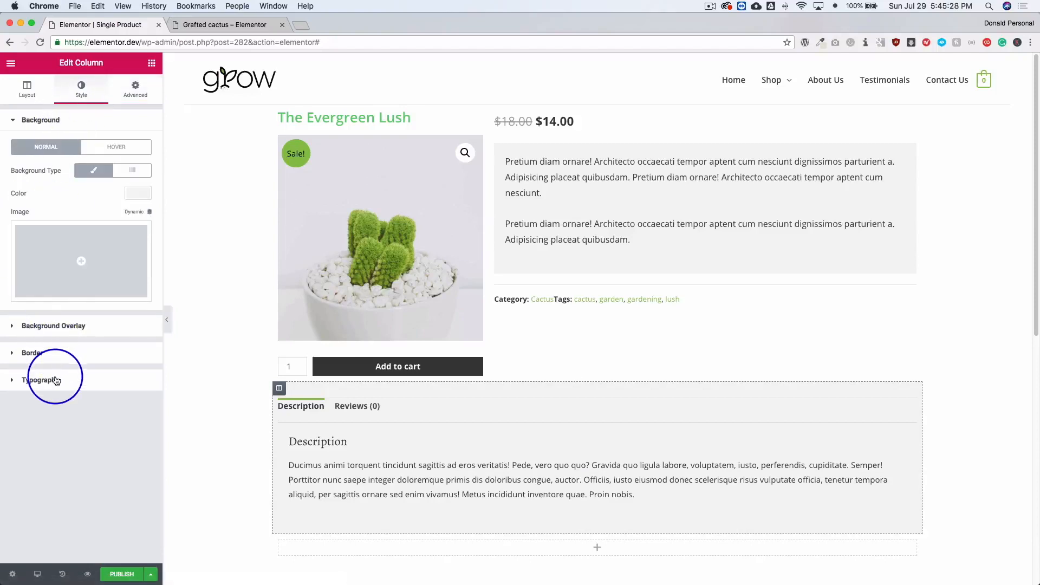
Add a box shadow to the data tabs column with a blur of 30 and a faint black color at about 0.08 opacity.
{"action": "left_click", "coordinate": [54, 353]}
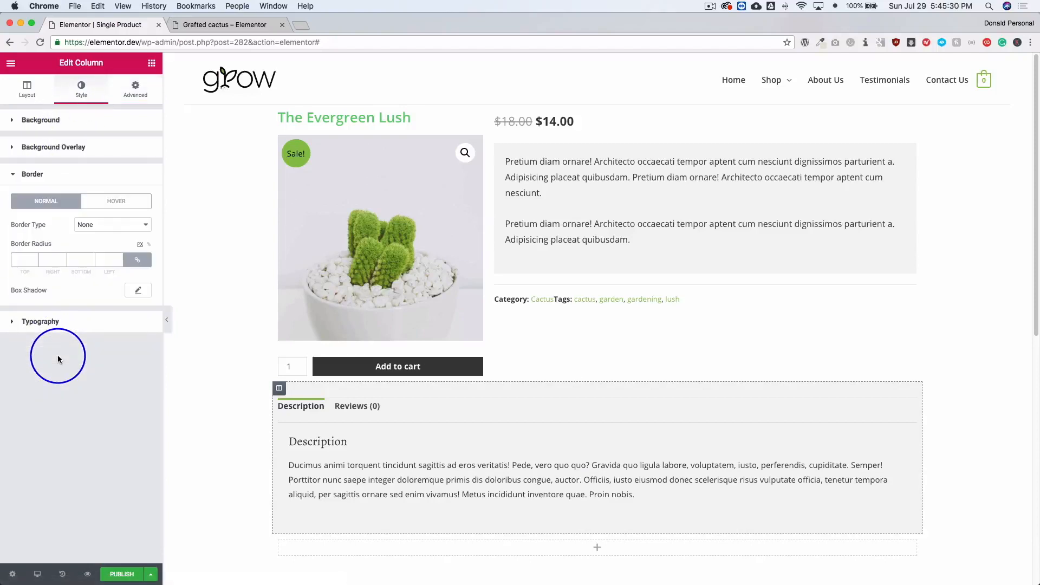
{"action": "left_click", "coordinate": [139, 292]}
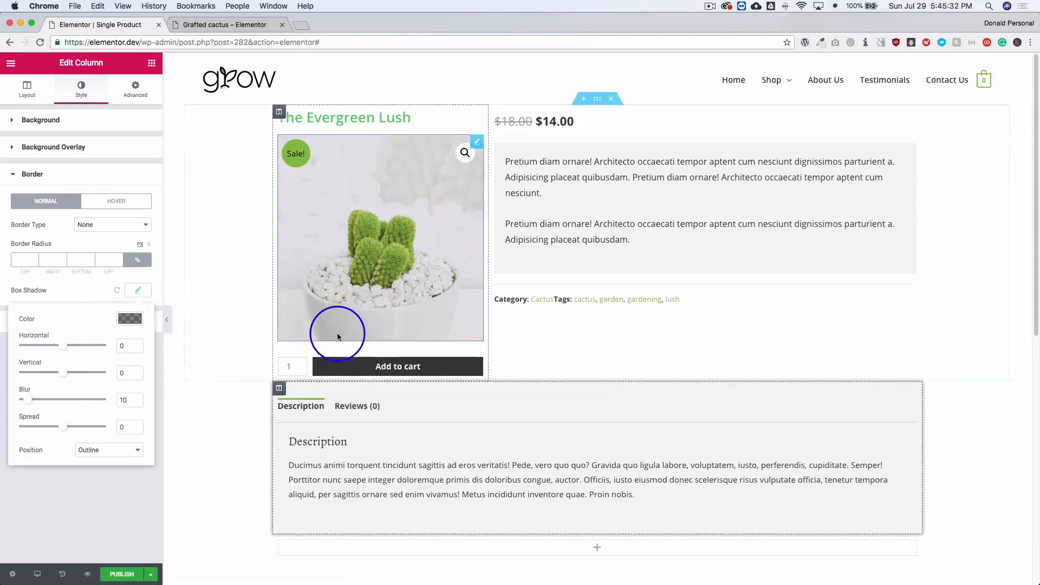
{"action": "scroll", "coordinate": [336, 332], "scroll_direction": "down", "scroll_amount": 1}
{"action": "double_click", "coordinate": [125, 400]}
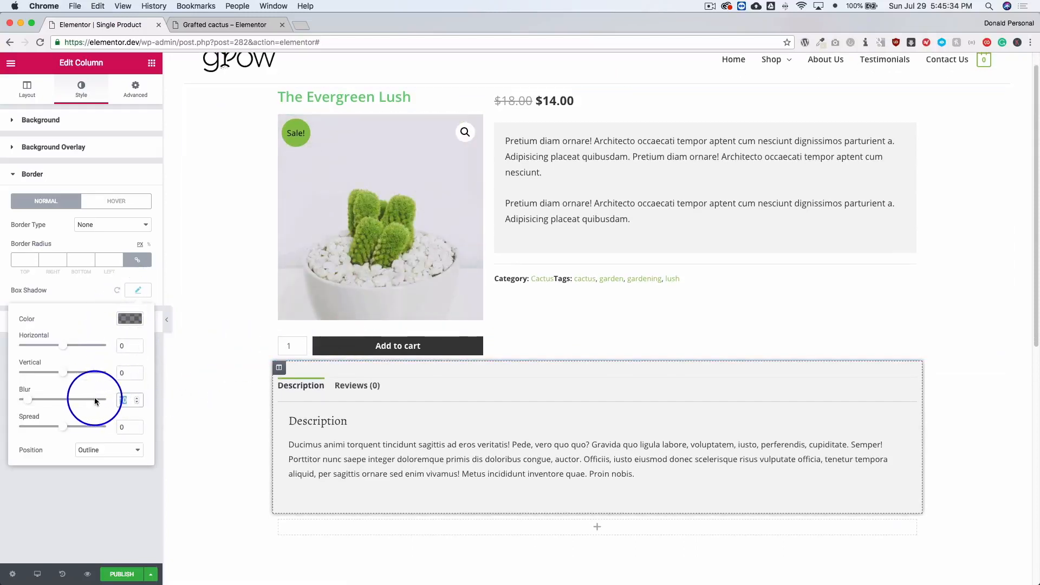
{"action": "type", "text": "30"}
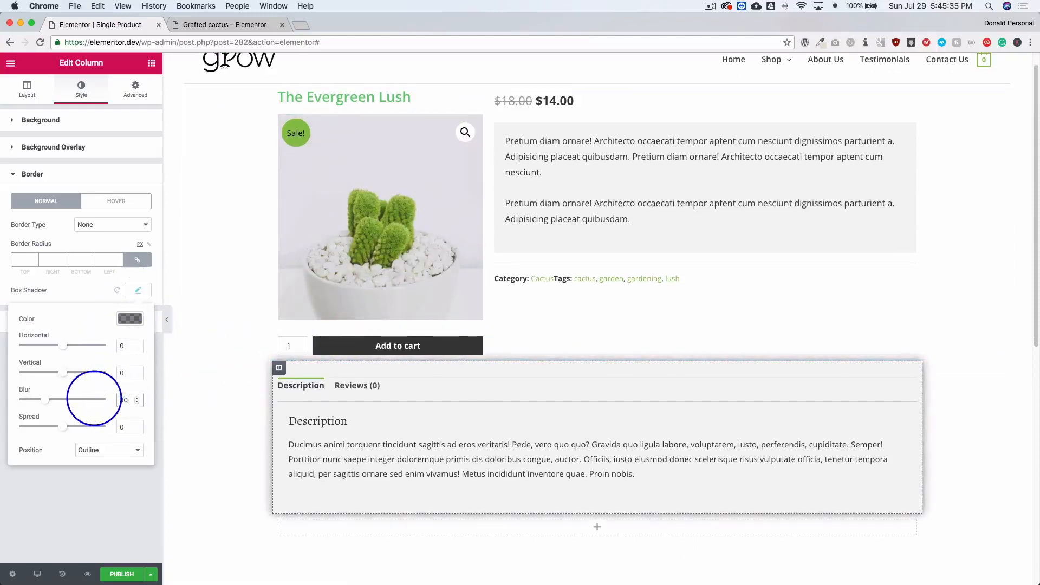
{"action": "left_click", "coordinate": [130, 319]}
{"action": "left_click_drag", "start_coordinate": [135, 391], "coordinate": [136, 438]}
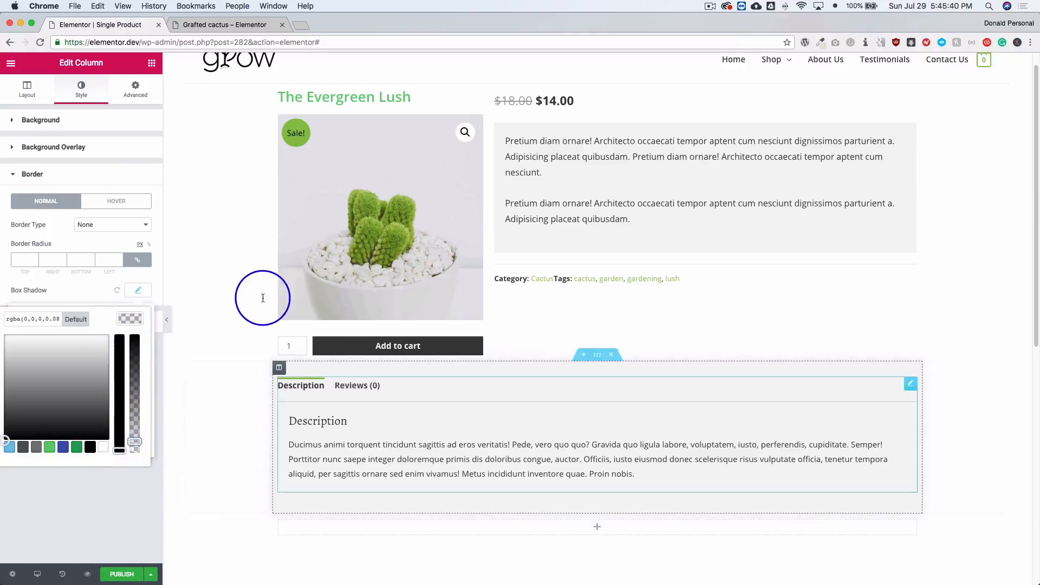
Unlink the data tabs column's margin values and set only its top margin to 50 px.
{"action": "left_click", "coordinate": [136, 89]}
{"action": "left_click", "coordinate": [17, 161]}
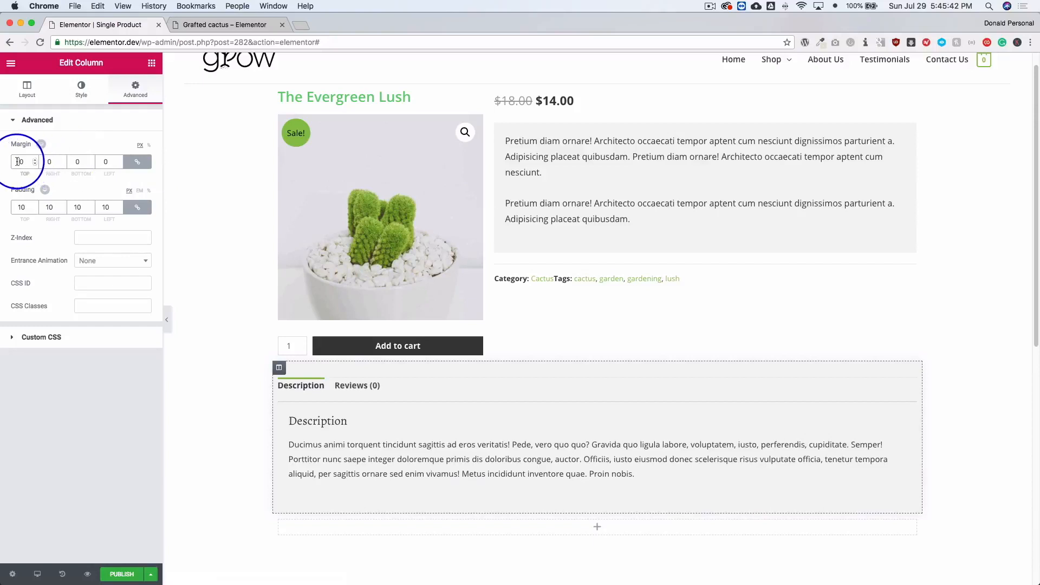
{"action": "type", "text": "5"}
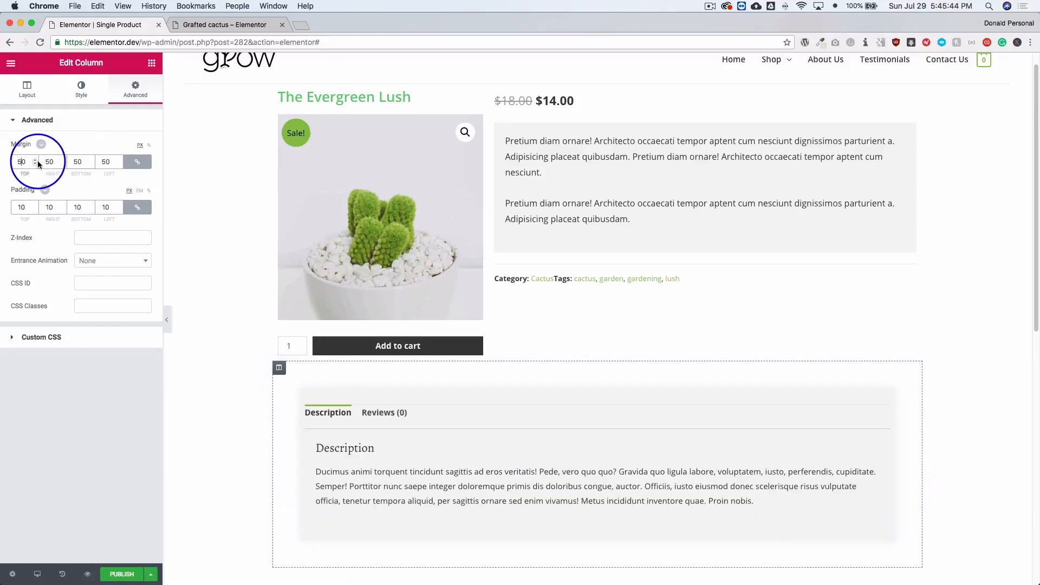
{"action": "key", "text": "BackSpace"}
{"action": "left_click", "coordinate": [137, 161]}
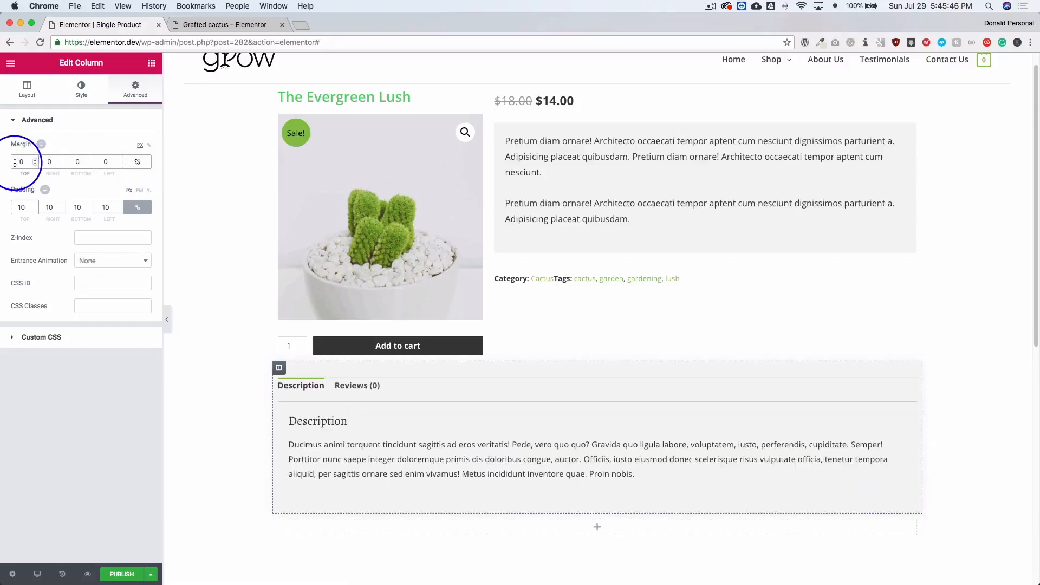
{"action": "type", "text": "5"}
{"action": "scroll", "coordinate": [316, 168], "scroll_direction": "down", "scroll_amount": 1}
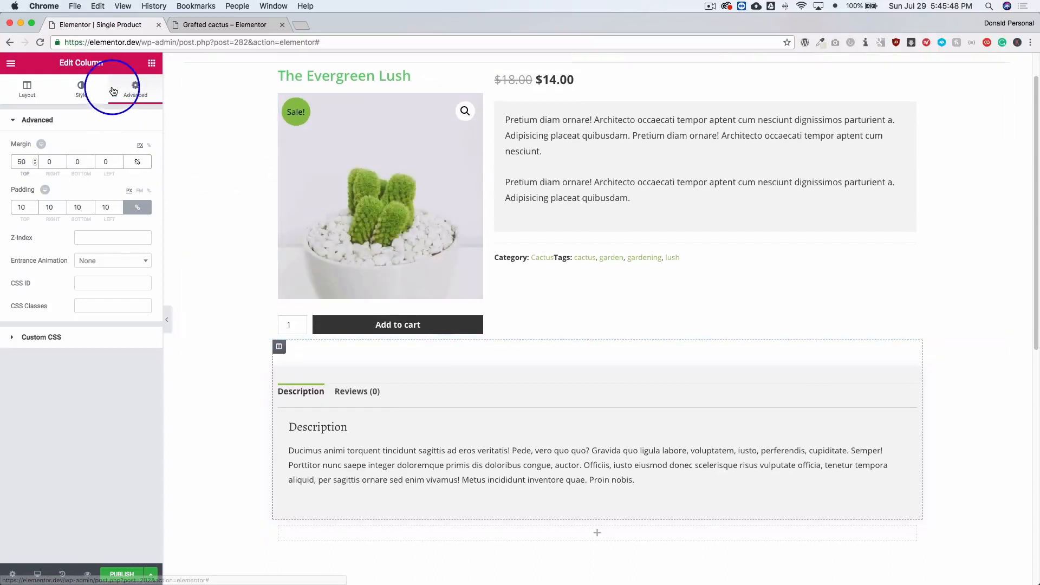
Give the data tabs column a solid 1 px border in #e9e9e9 with a border radius of 0.
{"action": "left_click", "coordinate": [81, 88]}
{"action": "left_click", "coordinate": [72, 352]}
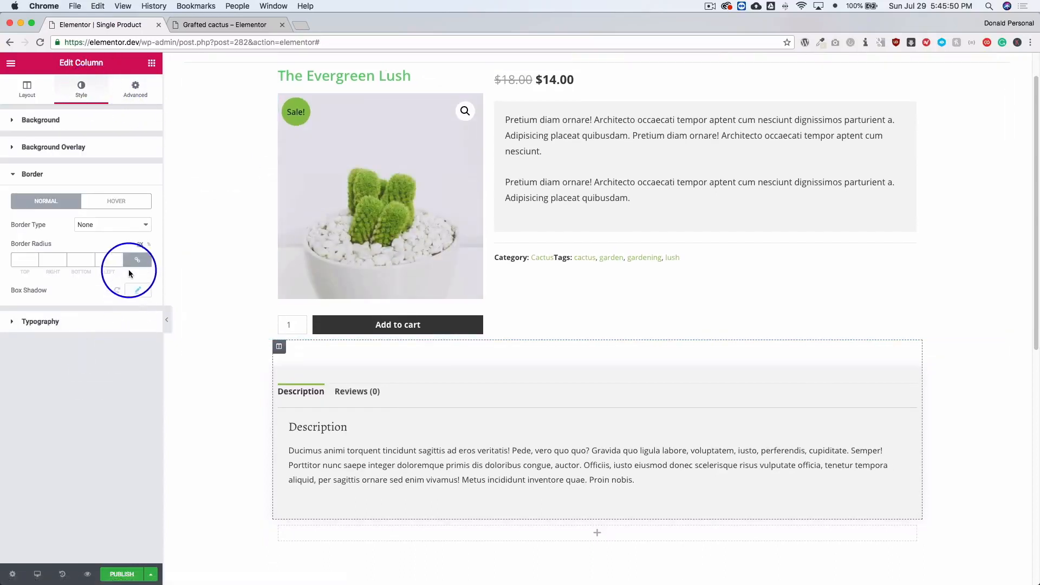
{"action": "left_click", "coordinate": [87, 224]}
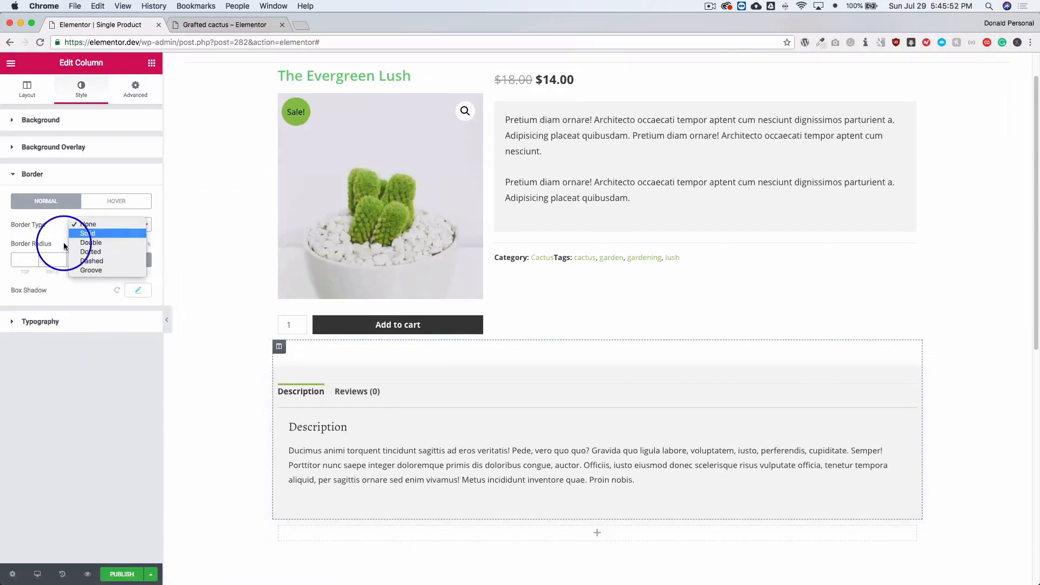
{"action": "key", "text": "Return"}
{"action": "left_click", "coordinate": [33, 264]}
{"action": "type", "text": "1"}
{"action": "left_click", "coordinate": [138, 288]}
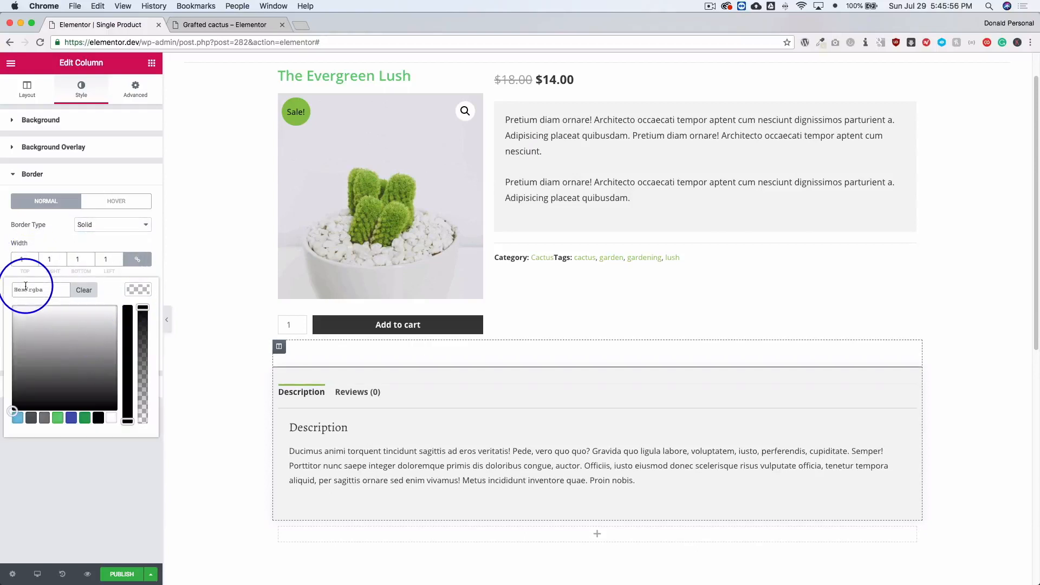
{"action": "left_click", "coordinate": [25, 289]}
{"action": "type", "text": "e9e9e9"}
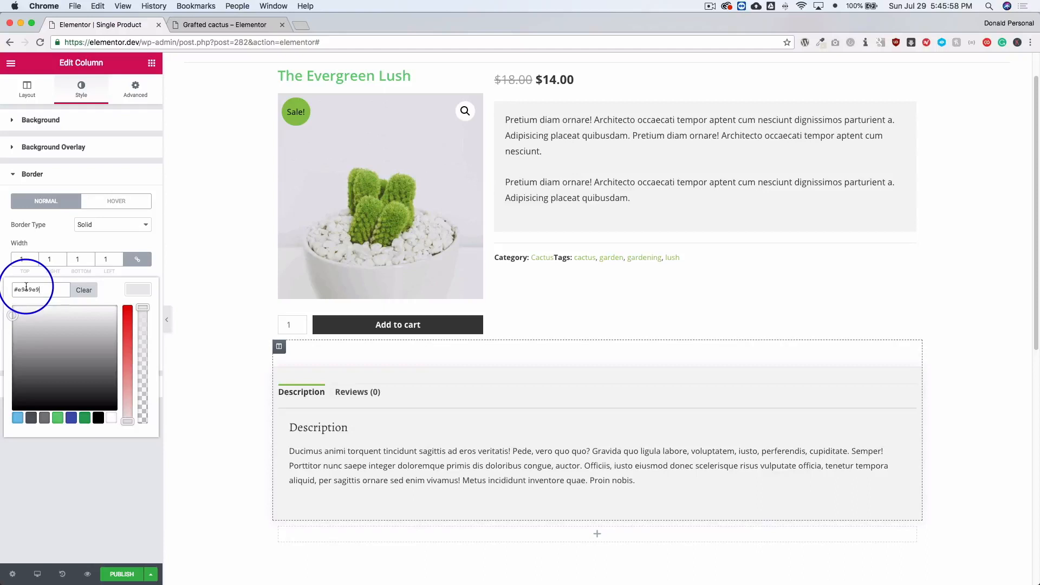
{"action": "left_click", "coordinate": [50, 220]}
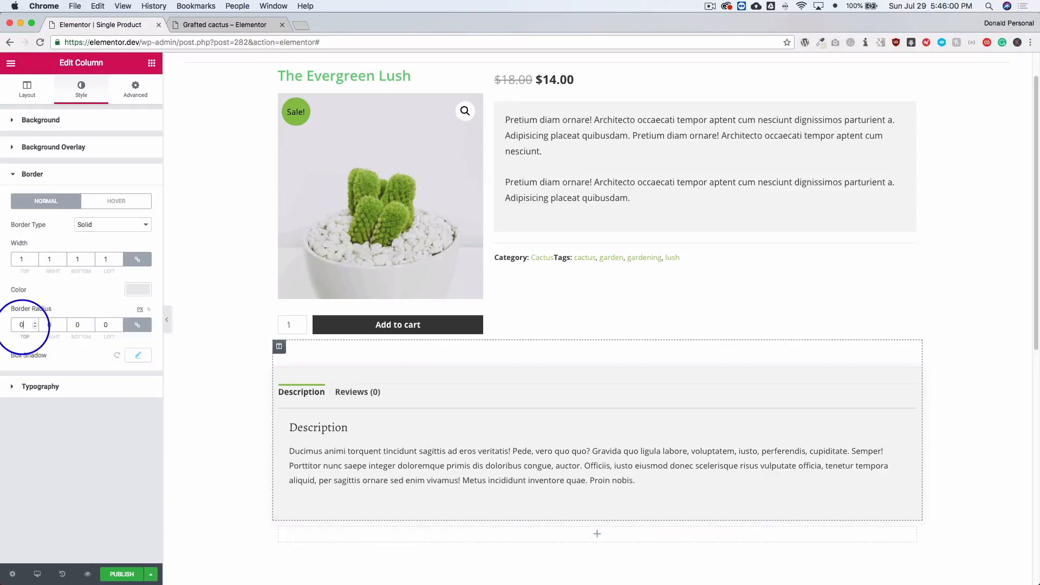
Set the blur of the data tabs column's box shadow to 20.
{"action": "left_click", "coordinate": [622, 144]}
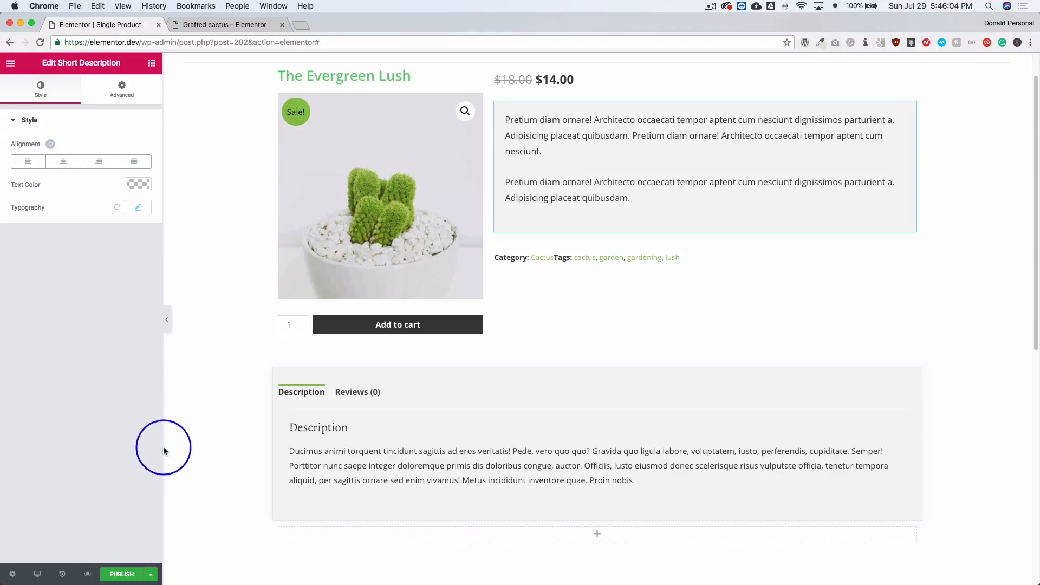
{"action": "mouse_move", "coordinate": [193, 371]}
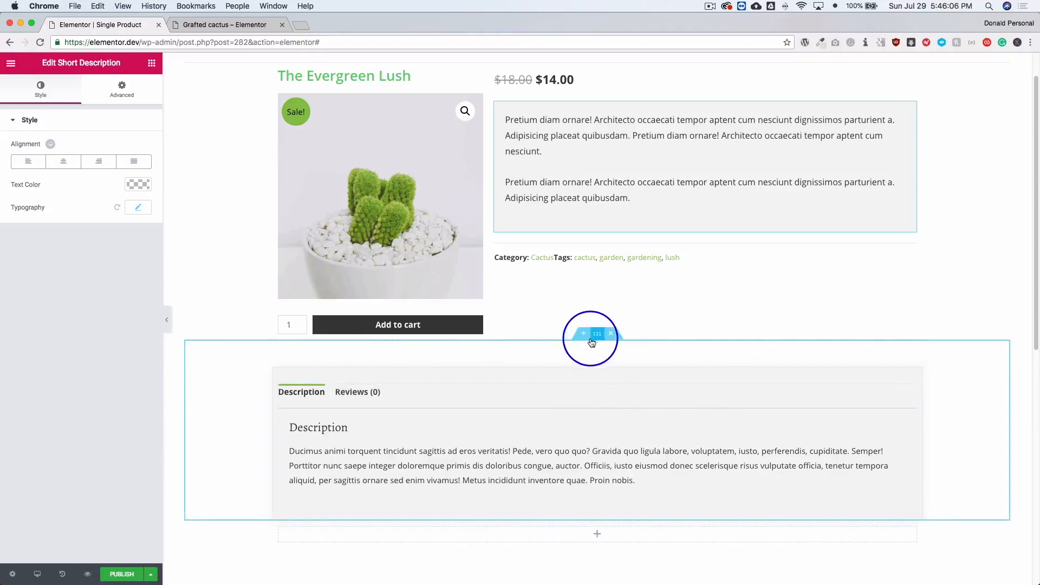
{"action": "left_click", "coordinate": [279, 346]}
{"action": "left_click", "coordinate": [135, 89]}
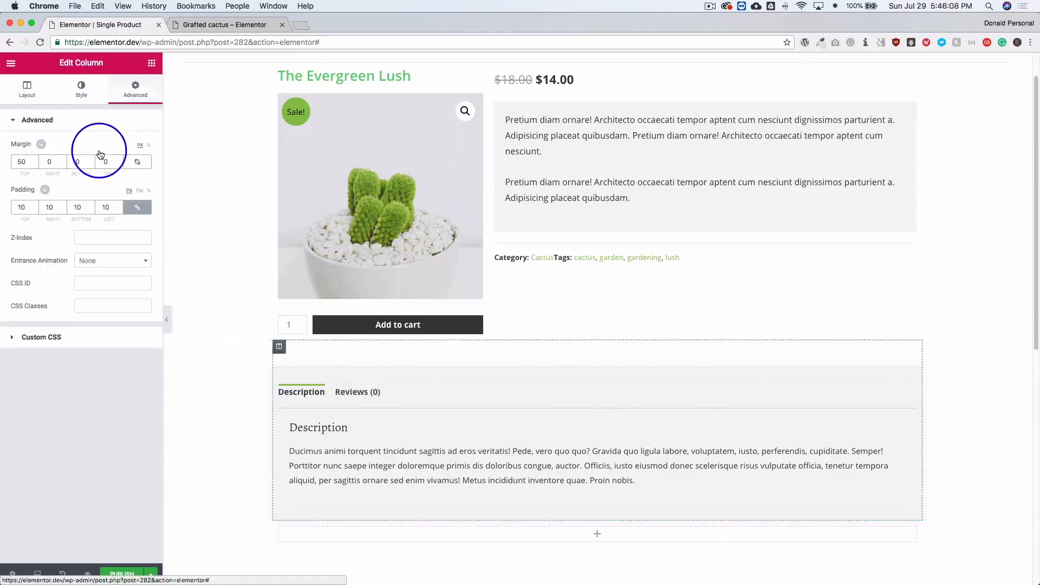
{"action": "left_click", "coordinate": [81, 88]}
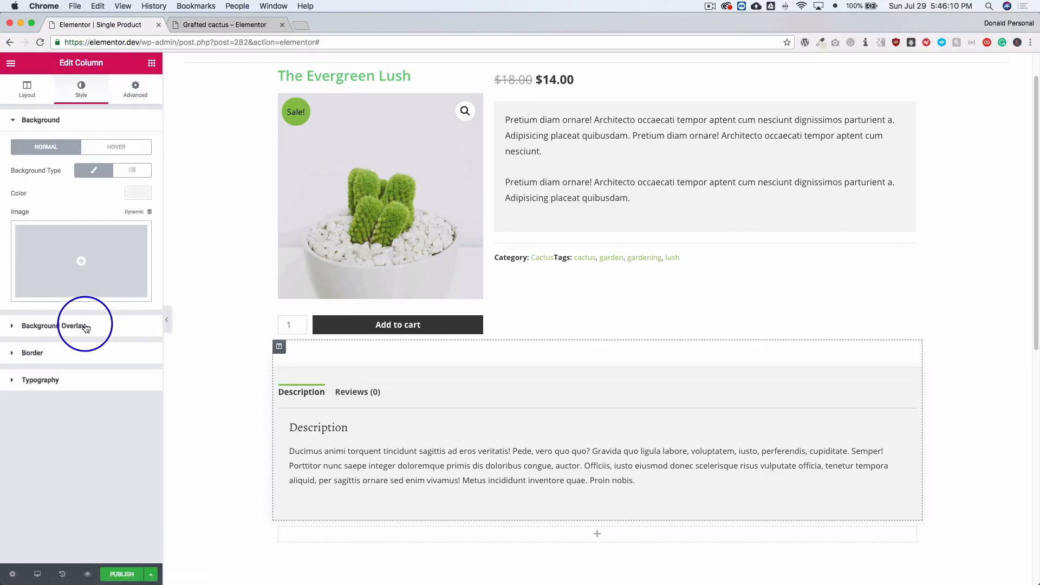
{"action": "left_click", "coordinate": [62, 353]}
{"action": "left_click", "coordinate": [136, 356]}
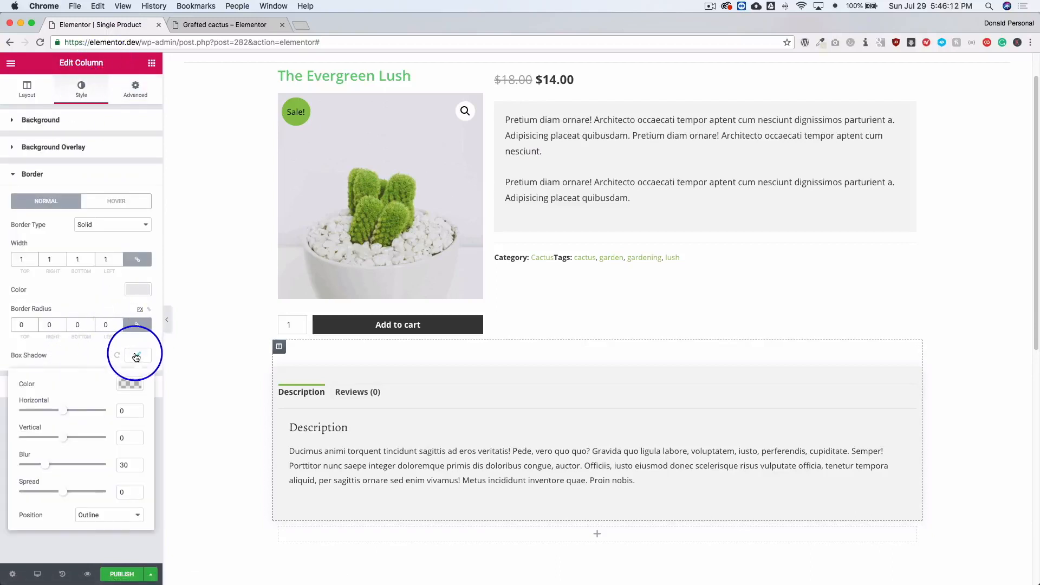
{"action": "left_click_drag", "start_coordinate": [130, 464], "coordinate": [106, 463]}
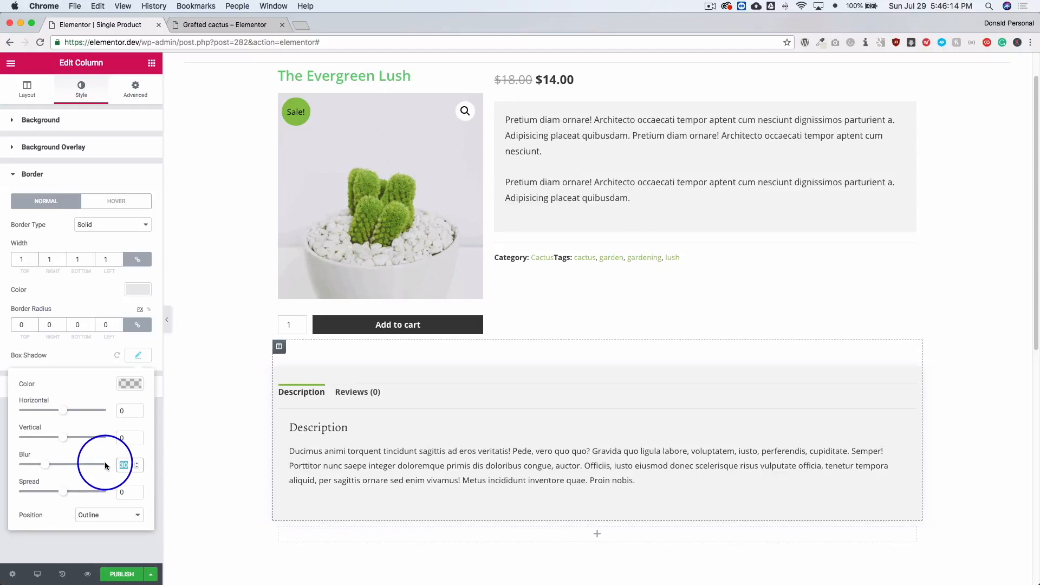
{"action": "type", "text": "20"}
{"action": "left_click", "coordinate": [197, 351]}
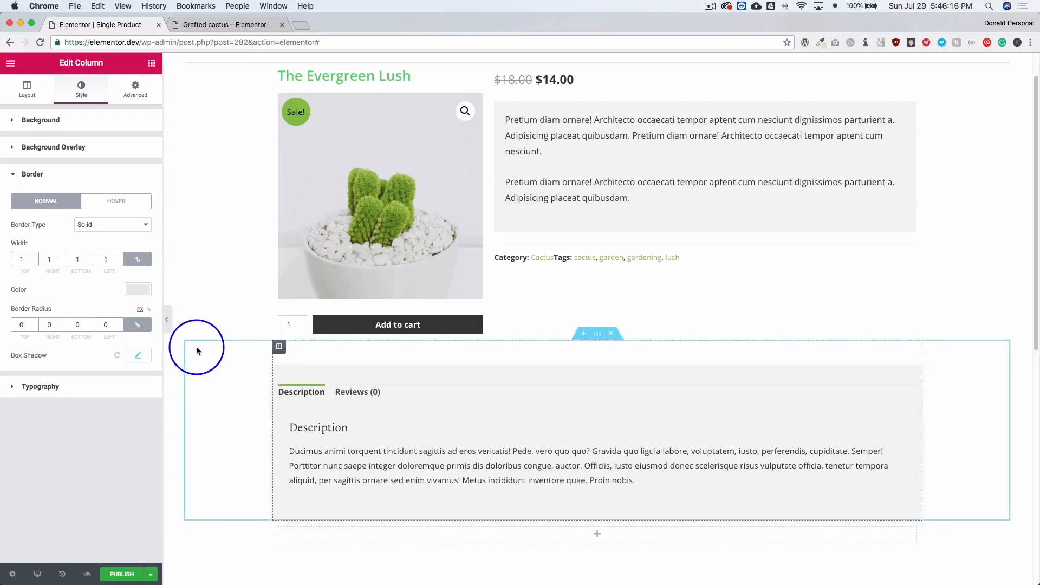
Compare the template layout with the default Grafted cactus product page in the other browser tab, and return to the template.
{"action": "left_click", "coordinate": [322, 253]}
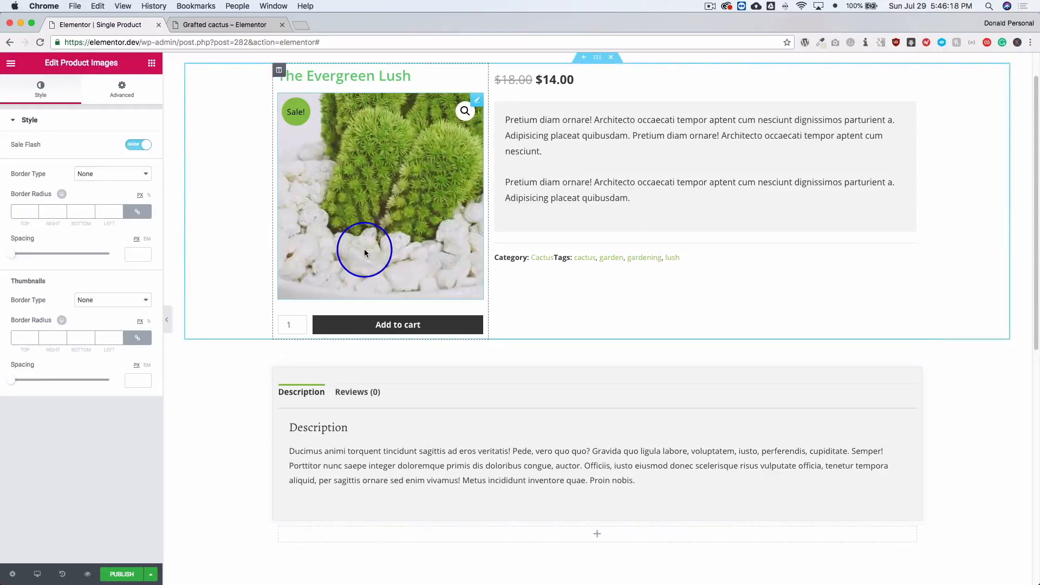
{"action": "scroll", "coordinate": [360, 249], "scroll_direction": "up", "scroll_amount": 2}
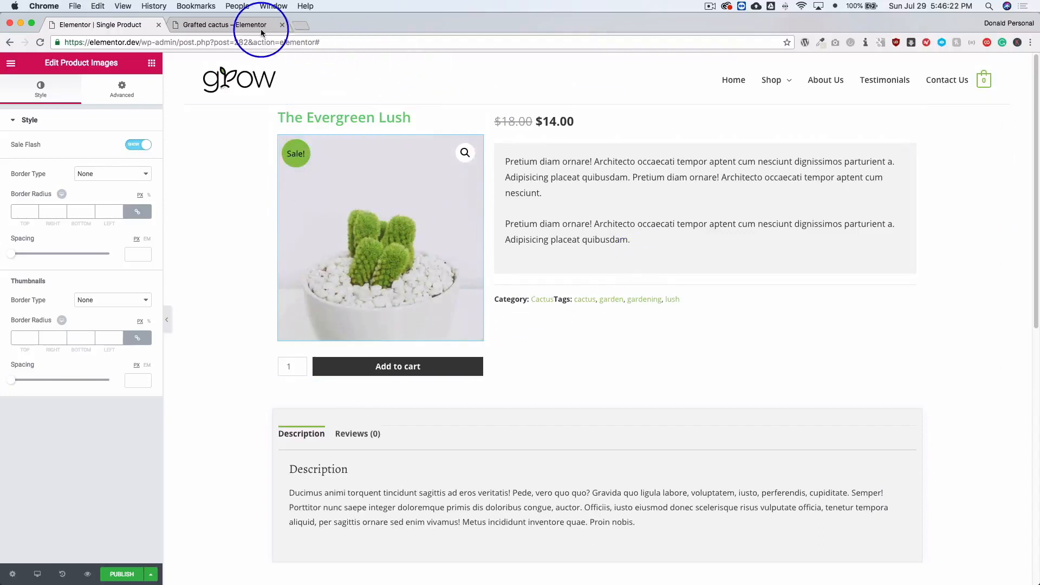
{"action": "left_click", "coordinate": [233, 26]}
{"action": "scroll", "coordinate": [102, 220], "scroll_direction": "up", "scroll_amount": 2}
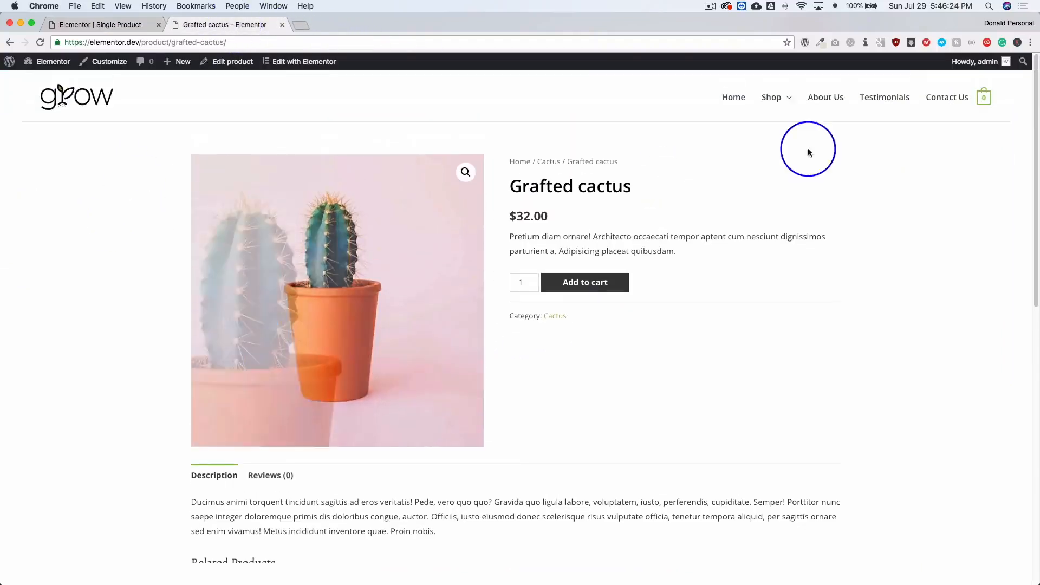
{"action": "left_click", "coordinate": [132, 24]}
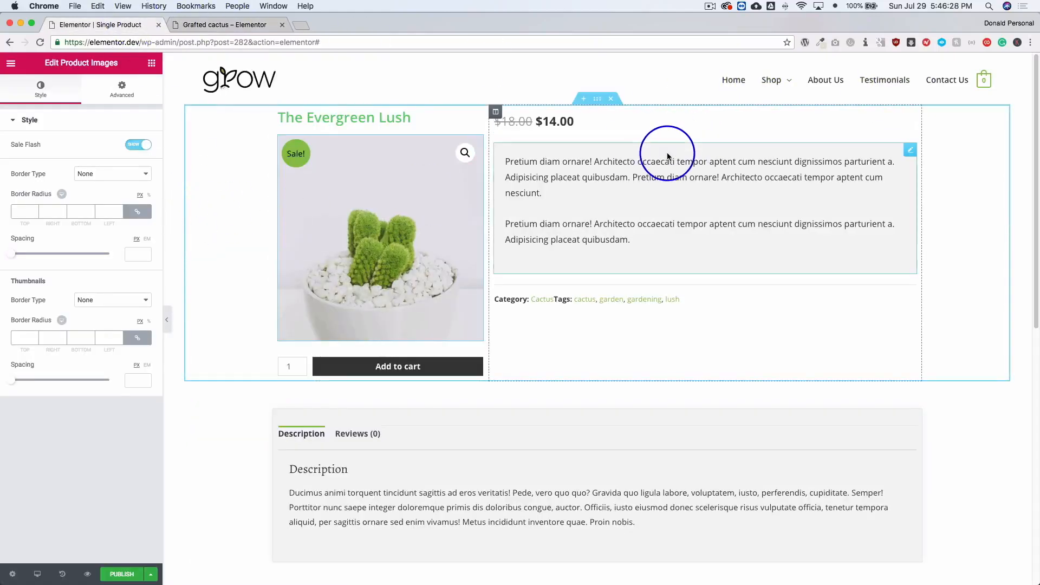
Find the Heading widget and place it between the product price and the short description.
{"action": "left_click", "coordinate": [152, 61]}
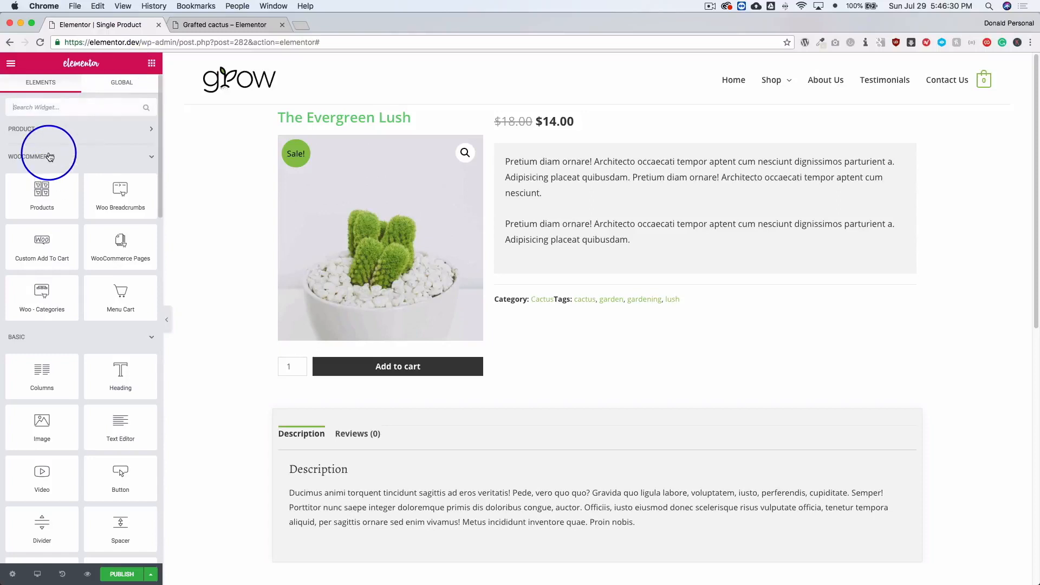
{"action": "type", "text": "head"}
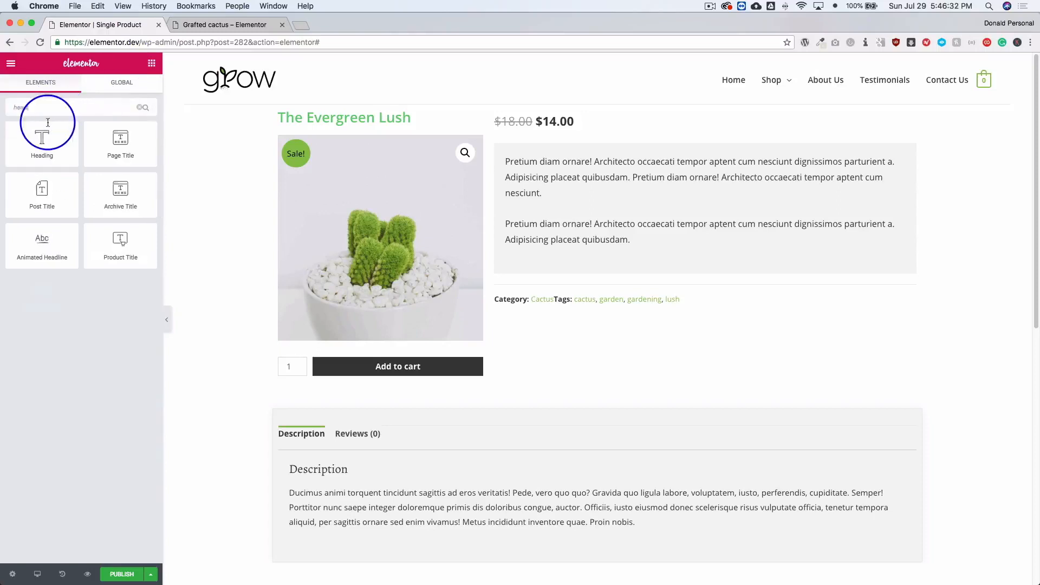
{"action": "left_click_drag", "start_coordinate": [35, 138], "coordinate": [529, 153]}
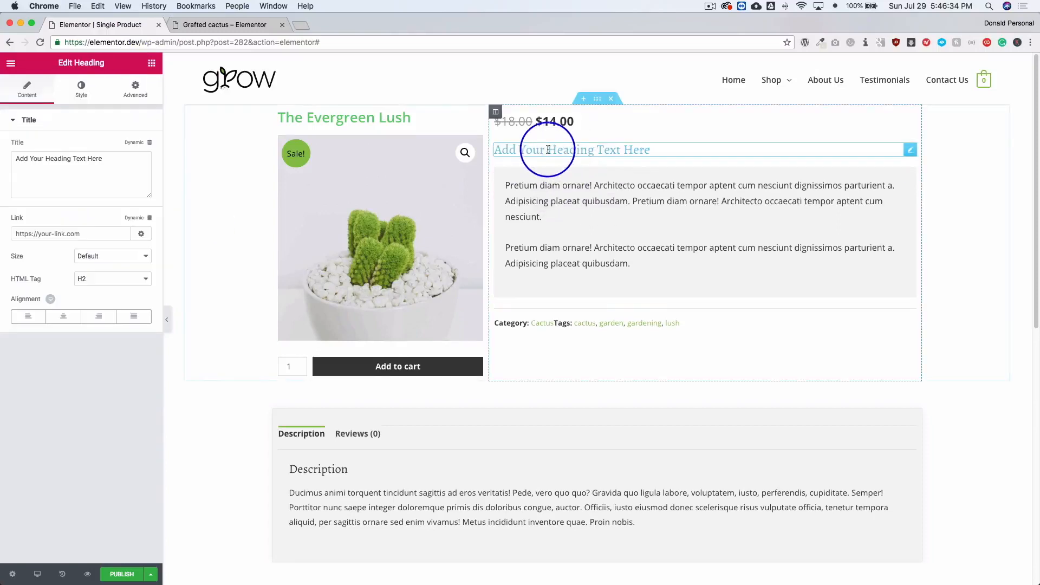
Try "About this Product" as the new heading's title, and clear the text again.
{"action": "triple_click", "coordinate": [93, 177]}
{"action": "type", "text": "Short"}
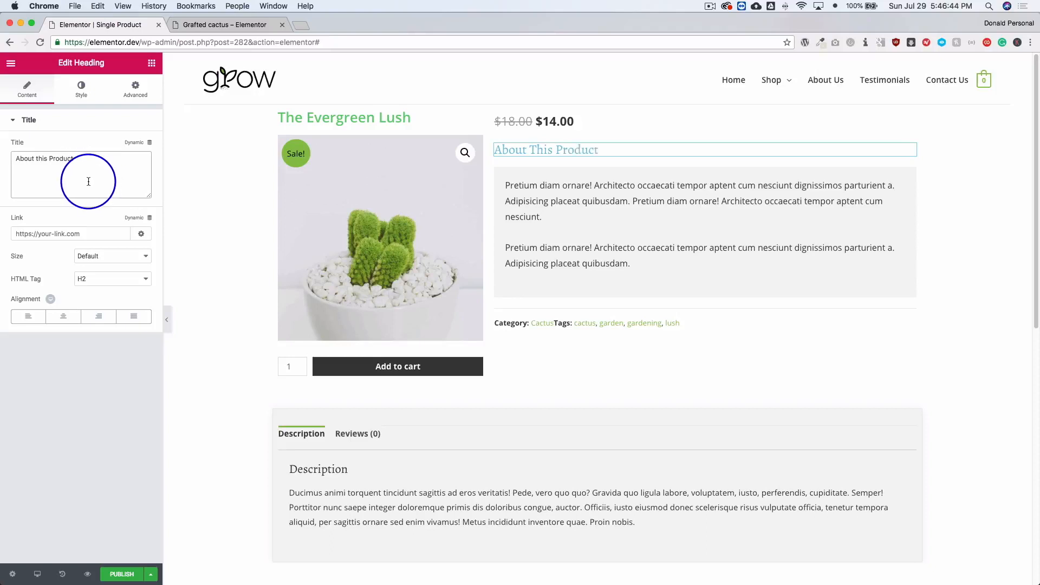
{"action": "key", "text": "BackSpace"}
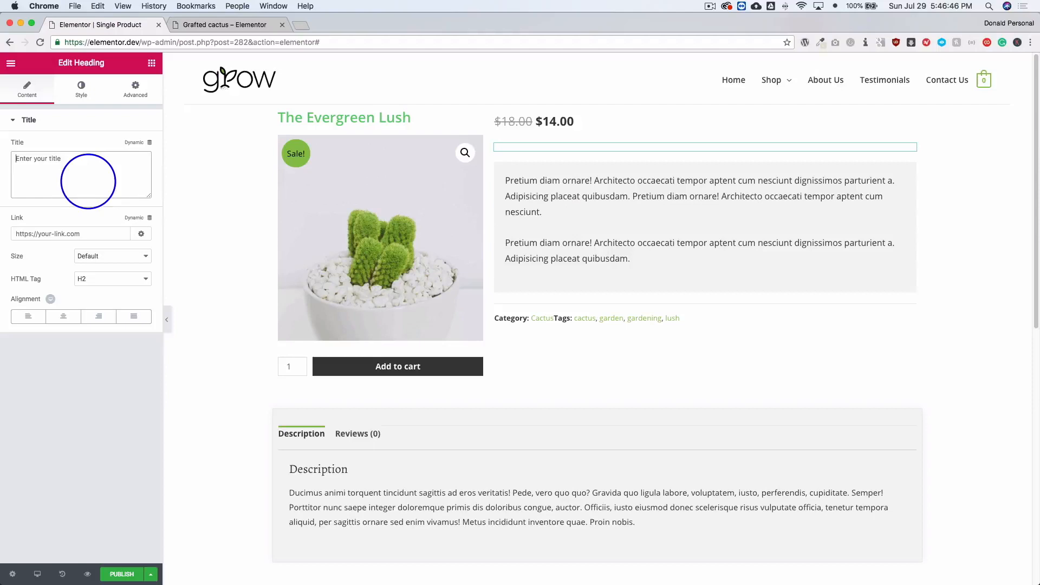
Make the heading's title the dynamic Post Title, with "About " as the text before it.
{"action": "left_click", "coordinate": [137, 144]}
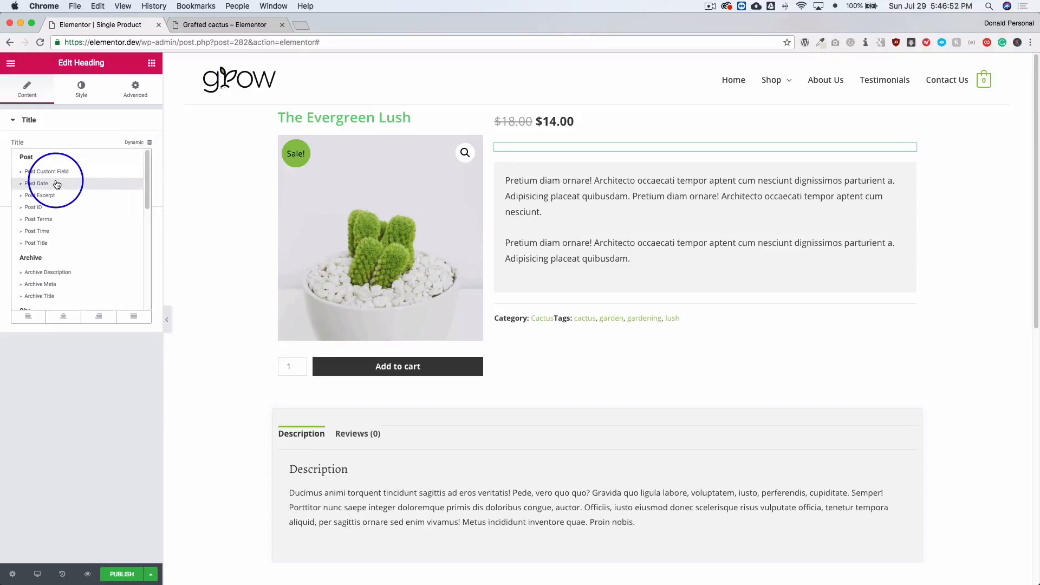
{"action": "left_click", "coordinate": [42, 244]}
{"action": "left_click", "coordinate": [49, 160]}
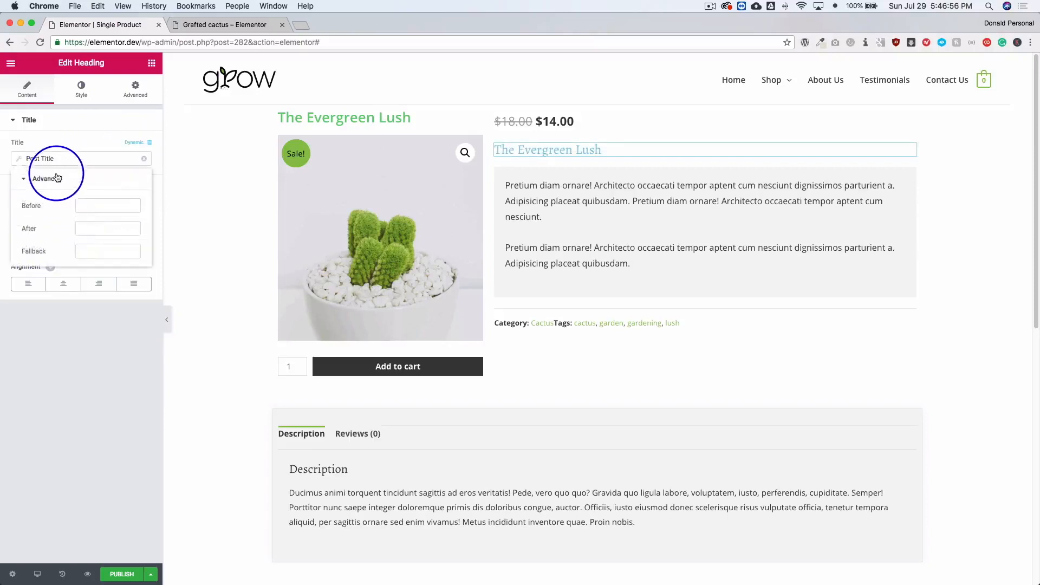
{"action": "left_click", "coordinate": [99, 205]}
{"action": "type", "text": "About"}
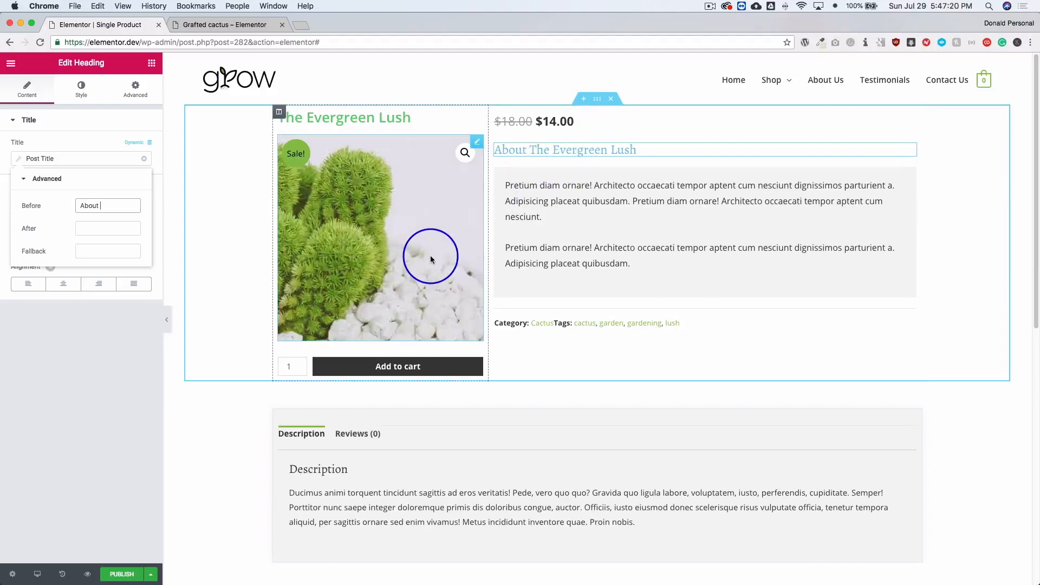
Change the view of the product meta below the short description to Stacked.
{"action": "left_click", "coordinate": [708, 325]}
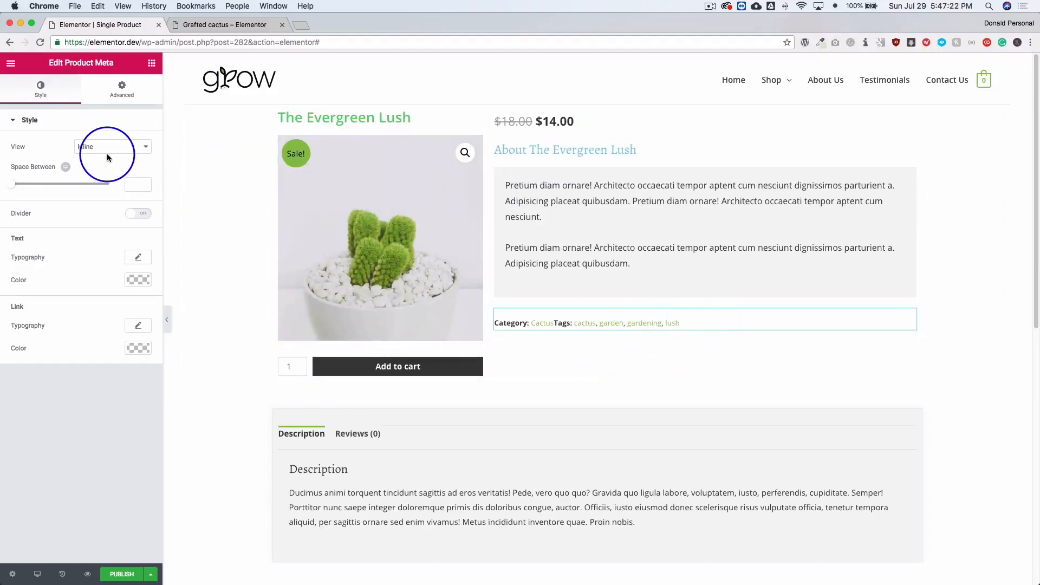
{"action": "left_click", "coordinate": [92, 137]}
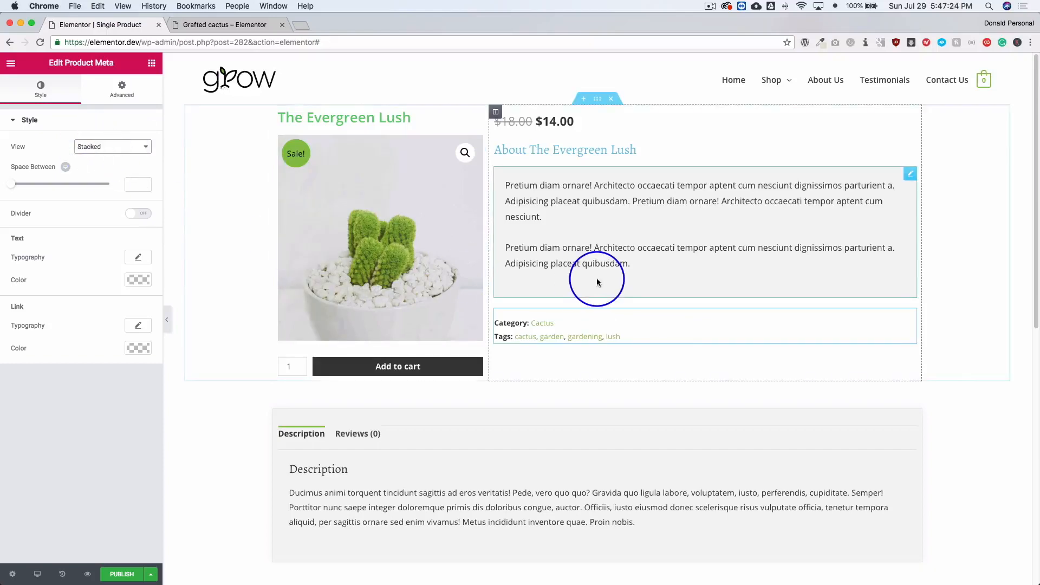
Find the Call to Action widget and place it in a new section below the product tabs.
{"action": "scroll", "coordinate": [569, 279], "scroll_direction": "down", "scroll_amount": 3}
{"action": "scroll", "coordinate": [596, 281], "scroll_direction": "down", "scroll_amount": 2}
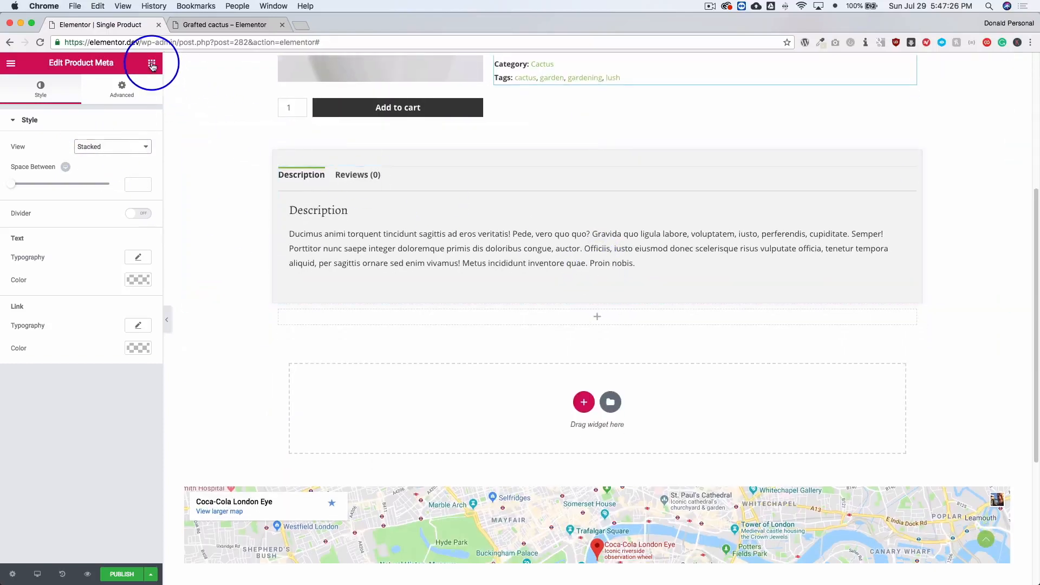
{"action": "left_click", "coordinate": [152, 63]}
{"action": "type", "text": "call"}
{"action": "left_click_drag", "start_coordinate": [122, 142], "coordinate": [383, 399]}
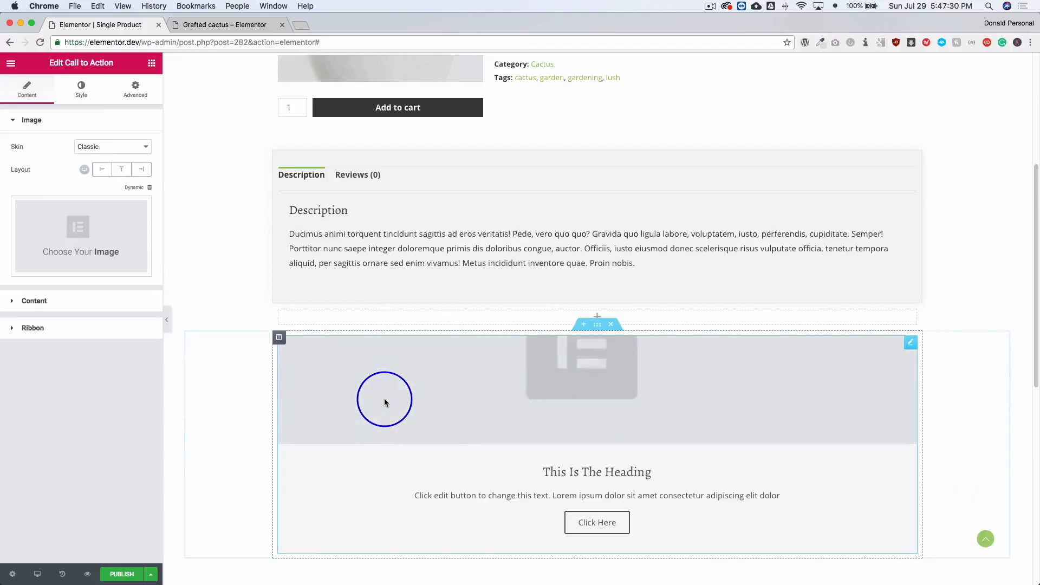
Try the Cover skin on the Call to Action, return it to Classic, and lay its image out on the left.
{"action": "left_click", "coordinate": [98, 151]}
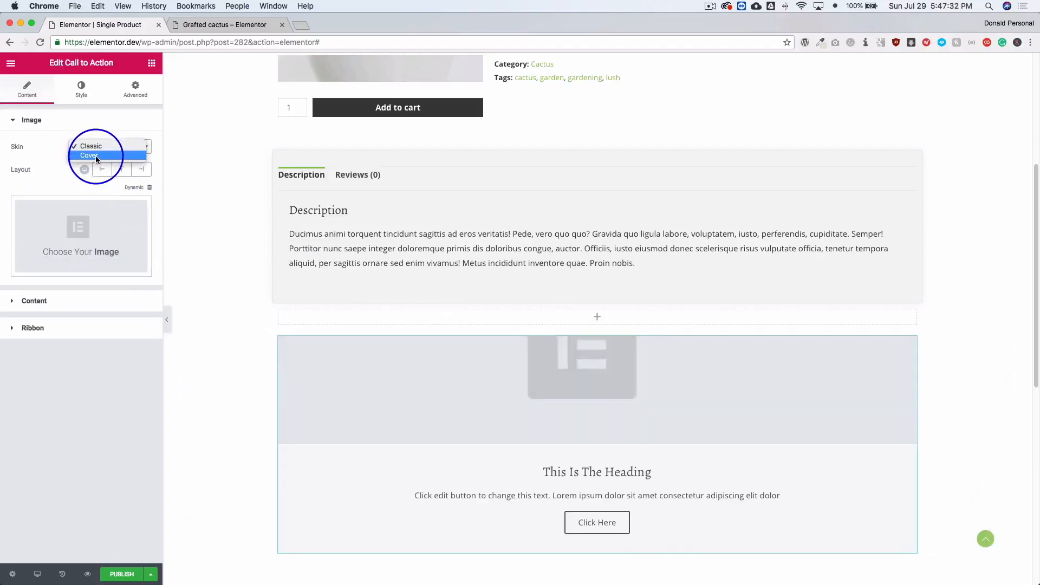
{"action": "left_click", "coordinate": [96, 155]}
{"action": "left_click", "coordinate": [96, 147]}
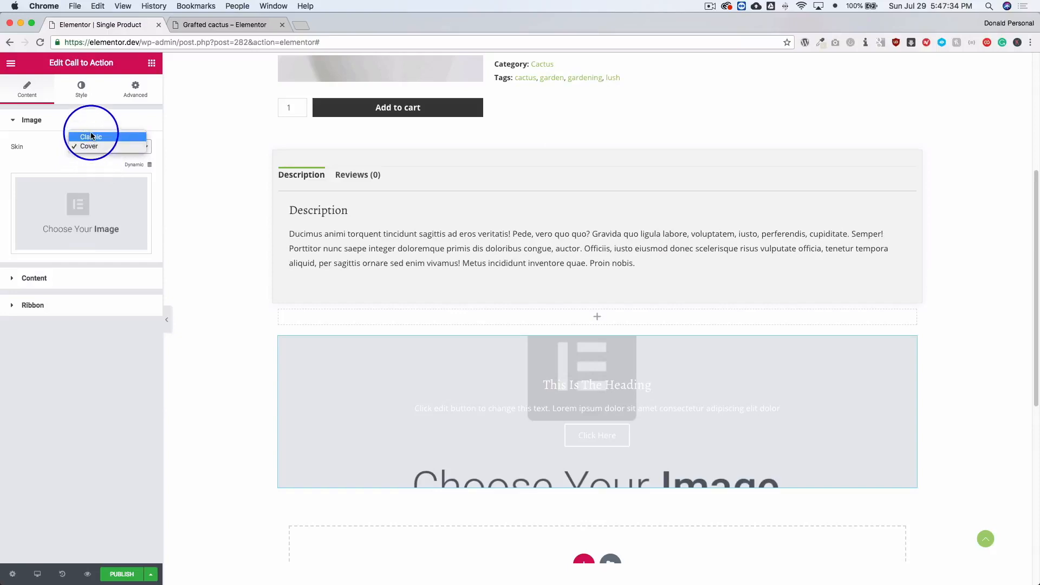
{"action": "left_click", "coordinate": [91, 137]}
{"action": "left_click", "coordinate": [101, 169]}
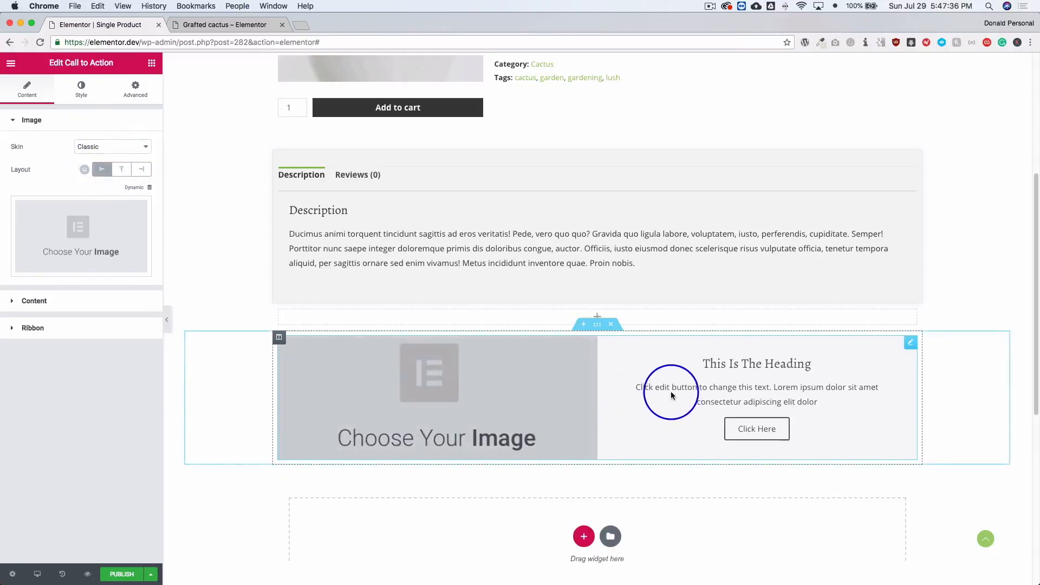
Set the content width of the Call to Action's section to Full Width.
{"action": "left_click", "coordinate": [598, 325]}
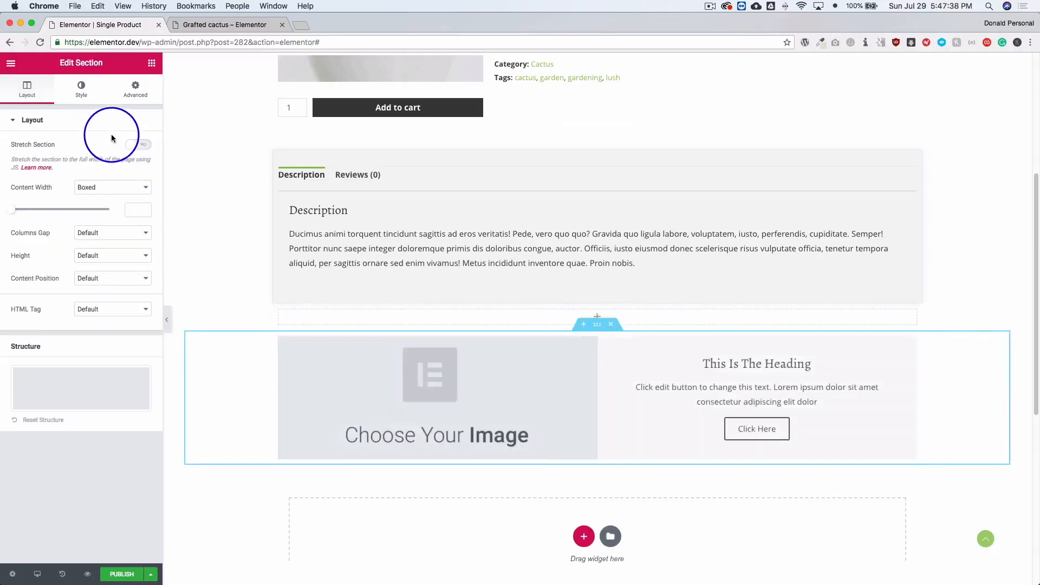
{"action": "left_click", "coordinate": [109, 187]}
{"action": "left_click", "coordinate": [103, 197]}
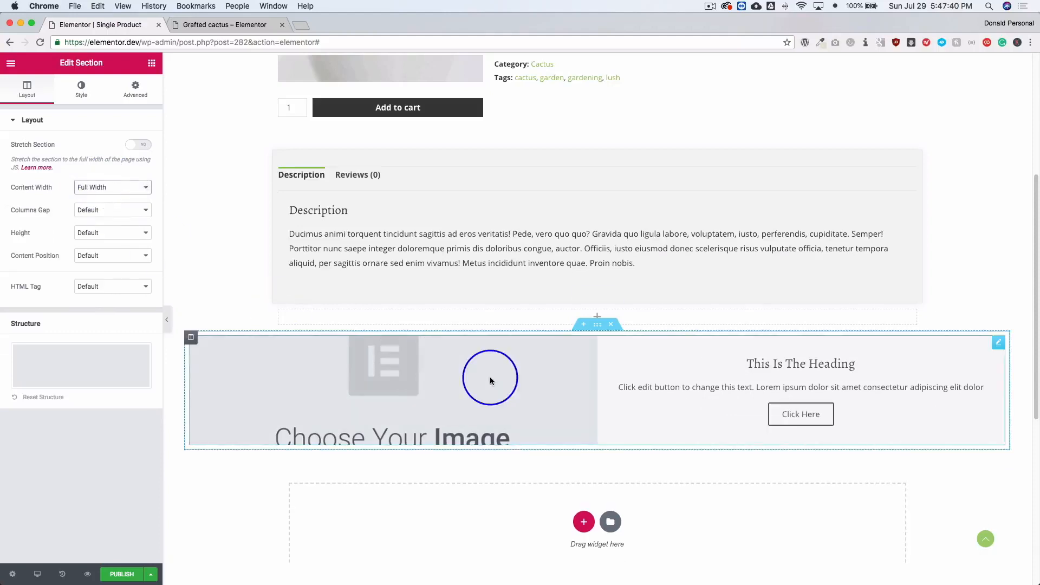
Raise the Call to Action box's minimum height to 421 px.
{"action": "left_click", "coordinate": [233, 374]}
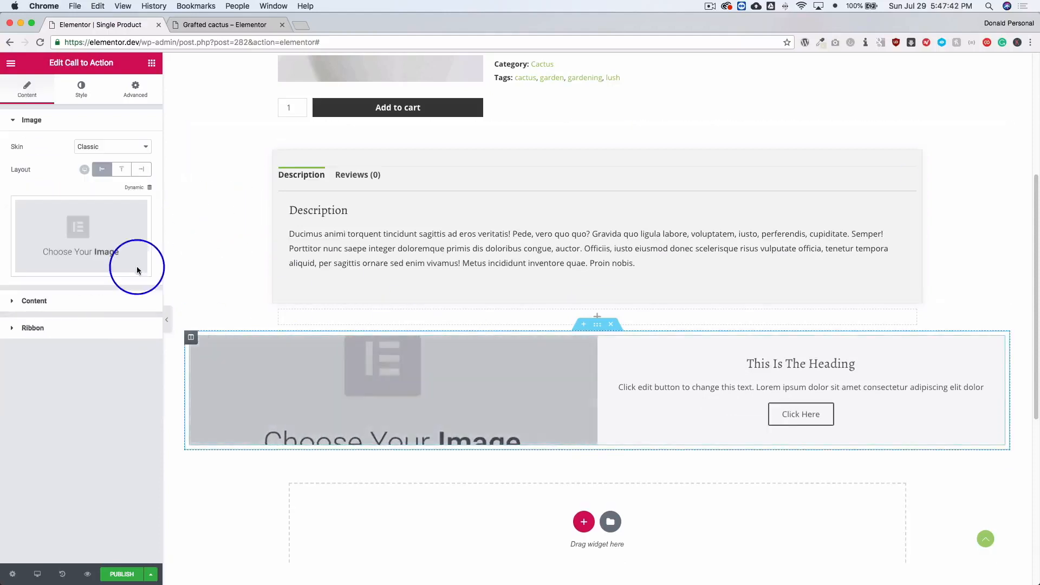
{"action": "left_click", "coordinate": [81, 90]}
{"action": "left_click_drag", "start_coordinate": [13, 174], "coordinate": [47, 173]}
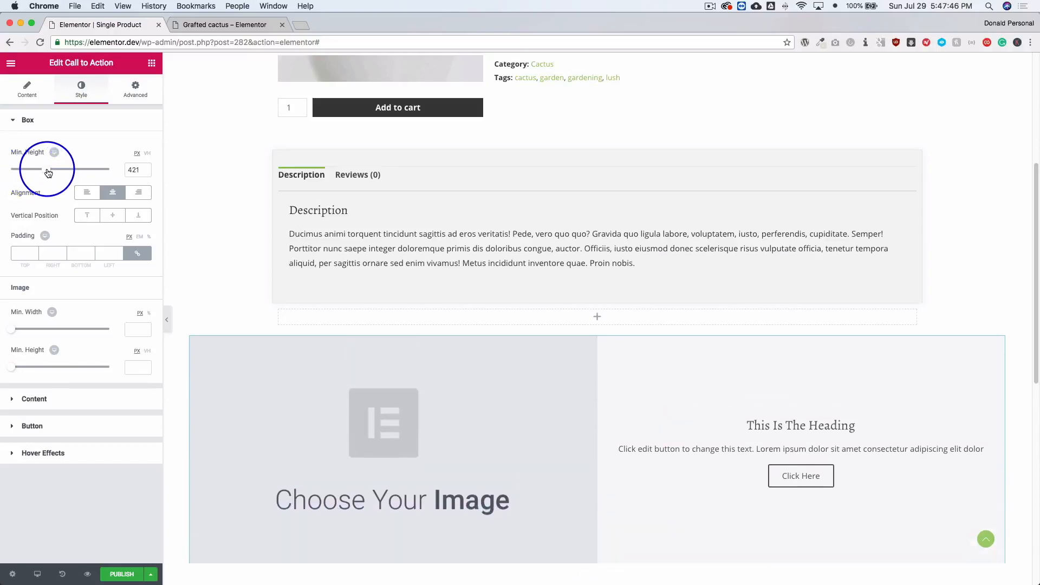
Delete the Call to Action section and the empty section below the product tabs.
{"action": "scroll", "coordinate": [534, 320], "scroll_direction": "up", "scroll_amount": 5}
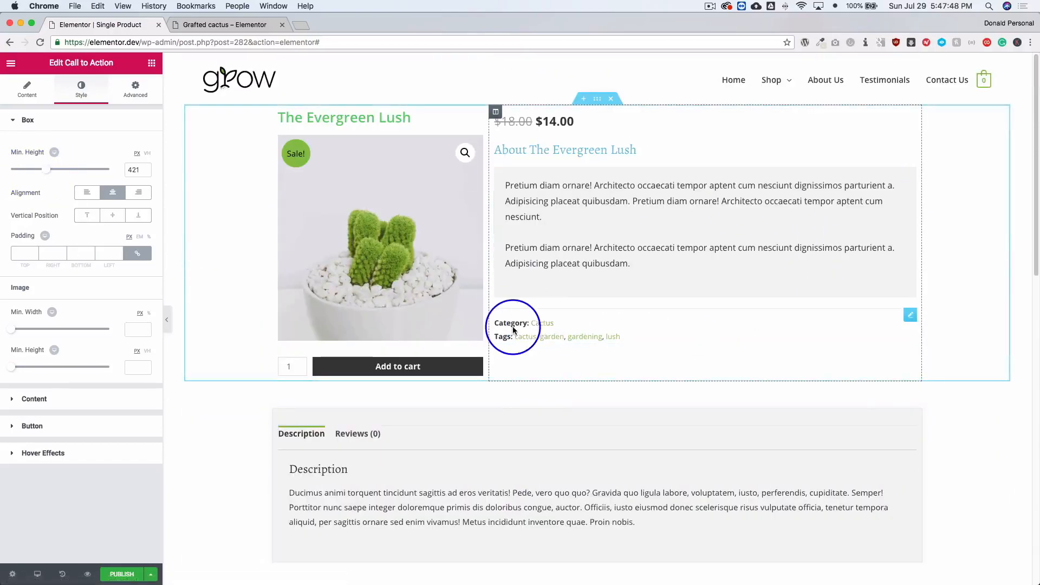
{"action": "scroll", "coordinate": [568, 242], "scroll_direction": "down", "scroll_amount": 1}
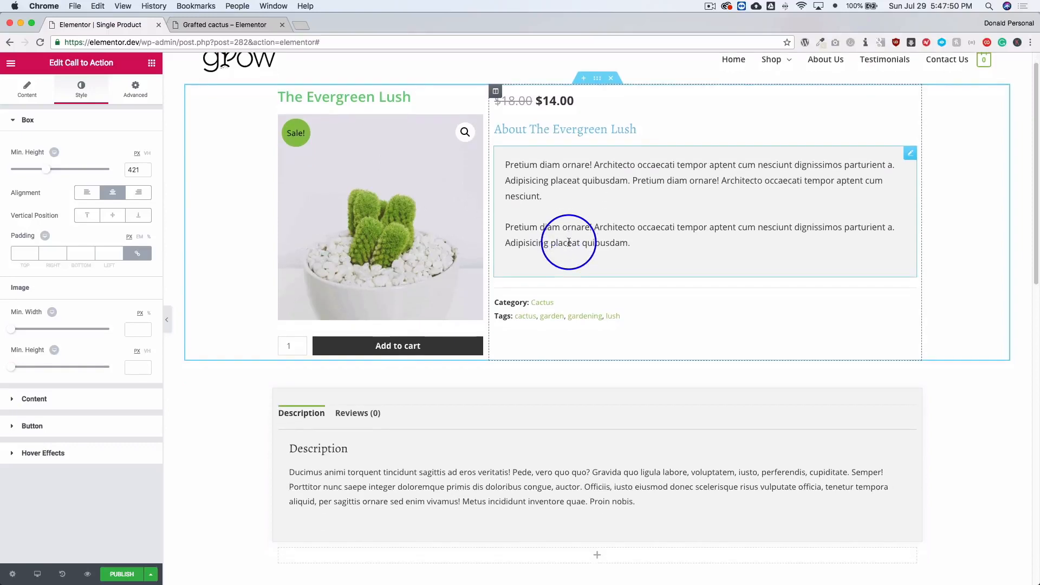
{"action": "scroll", "coordinate": [569, 242], "scroll_direction": "down", "scroll_amount": 10}
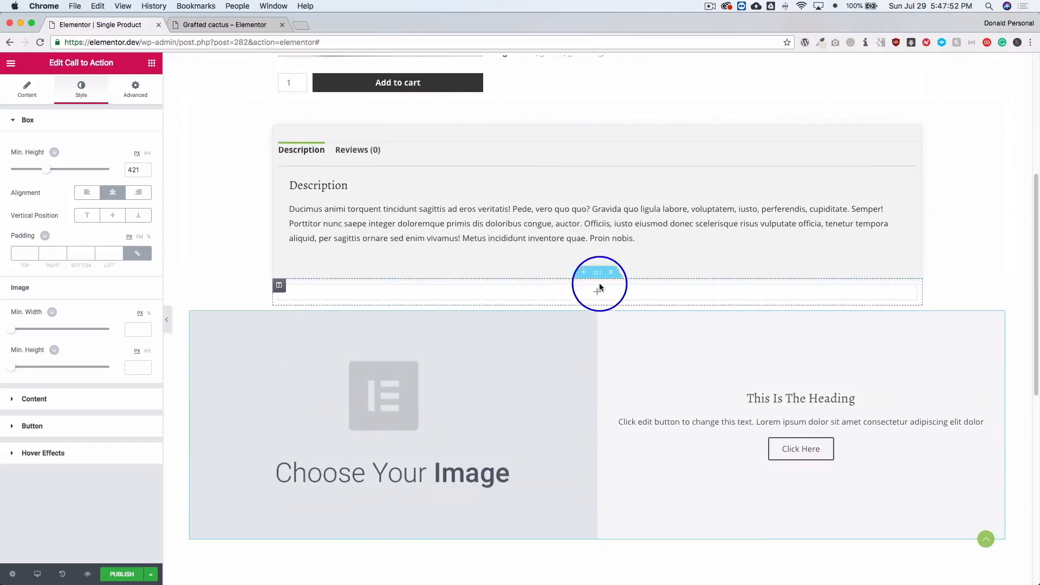
{"action": "left_click", "coordinate": [611, 302]}
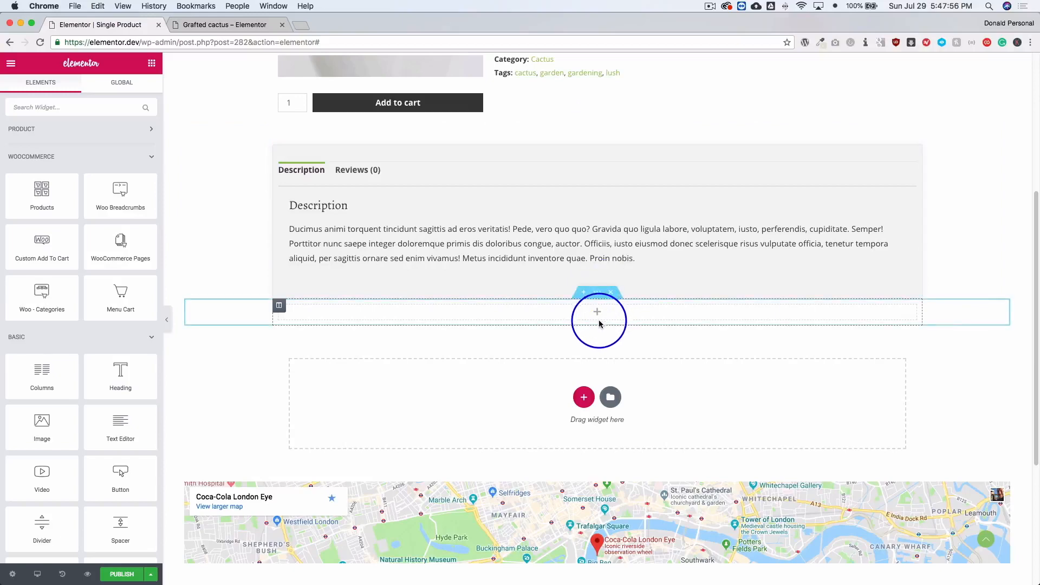
{"action": "left_click", "coordinate": [611, 293]}
Set the text color of the "About" product heading to the green palette color used for the product title.
{"action": "scroll", "coordinate": [499, 359], "scroll_direction": "up", "scroll_amount": 10}
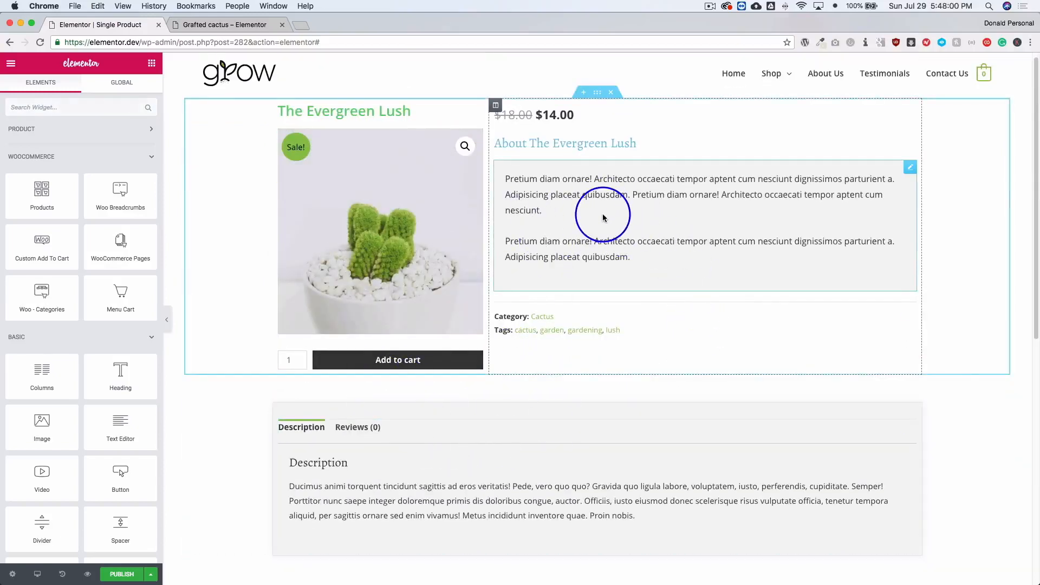
{"action": "right_click", "coordinate": [580, 219]}
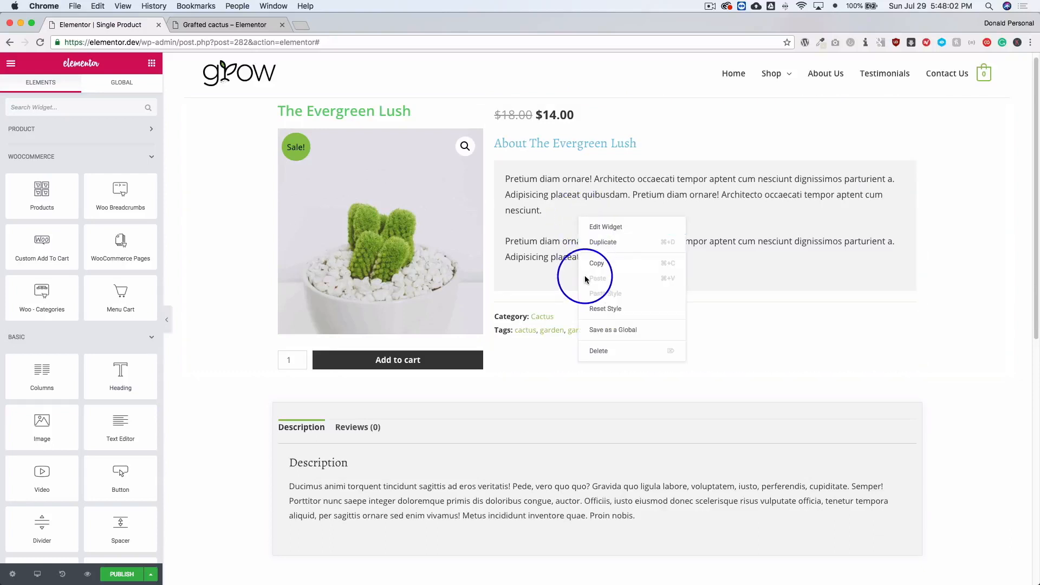
{"action": "left_click", "coordinate": [559, 250]}
{"action": "left_click", "coordinate": [568, 145]}
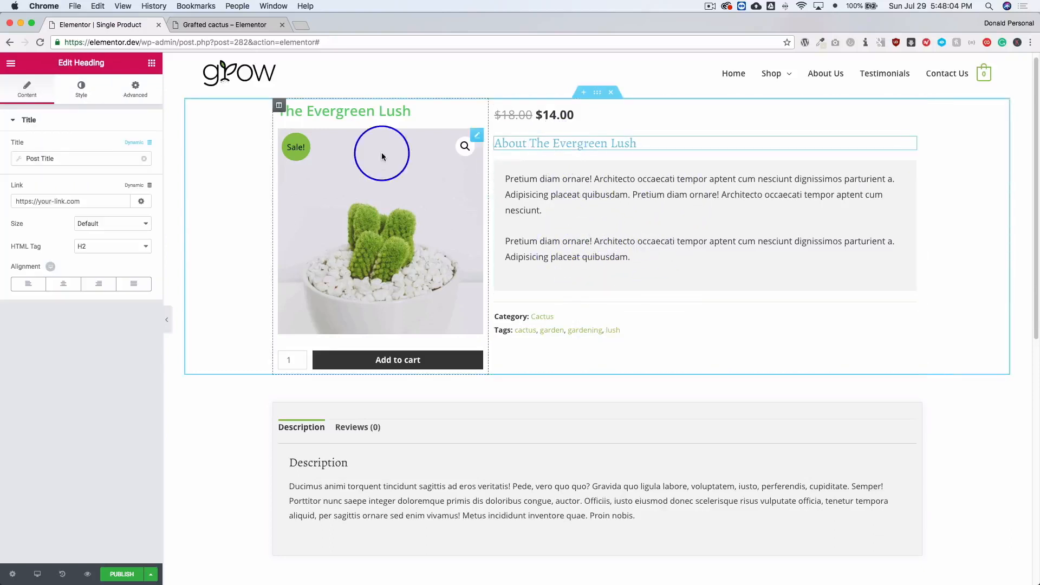
{"action": "left_click", "coordinate": [82, 89]}
{"action": "left_click", "coordinate": [138, 147]}
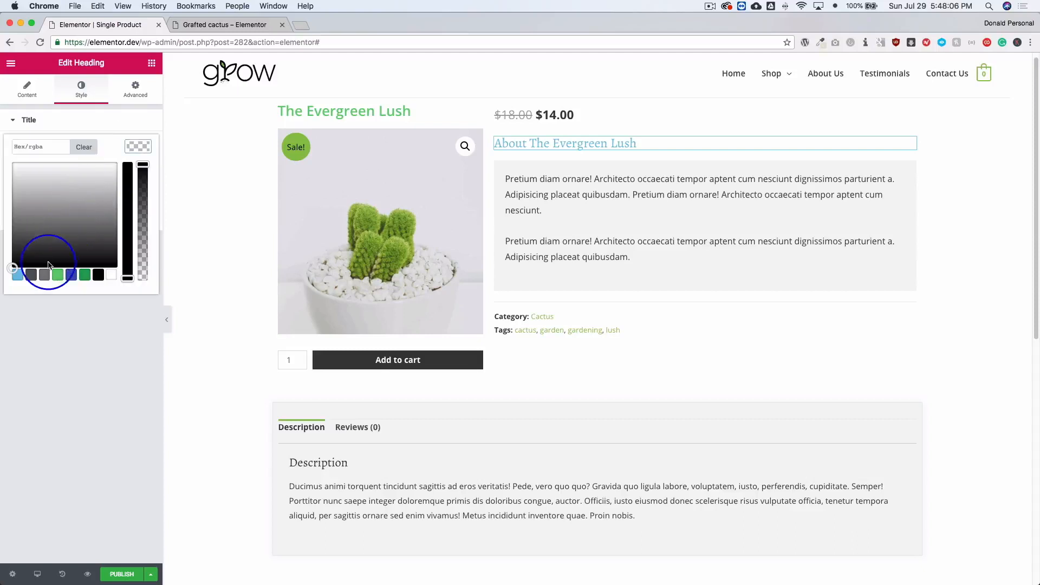
{"action": "left_click", "coordinate": [51, 274]}
{"action": "left_click", "coordinate": [58, 393]}
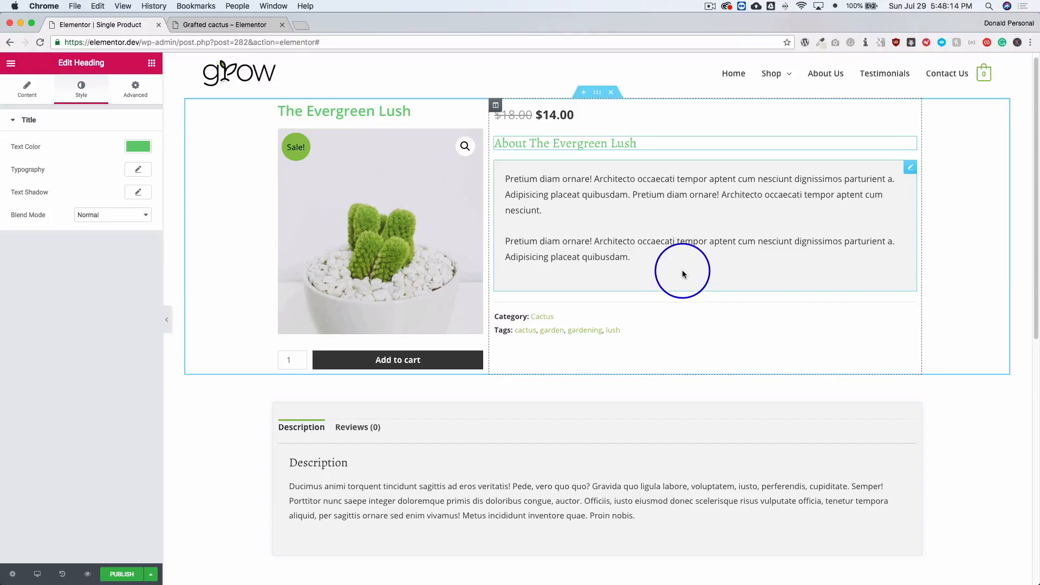
Start publishing the template and add a display condition that includes All Products.
{"action": "left_click", "coordinate": [124, 575]}
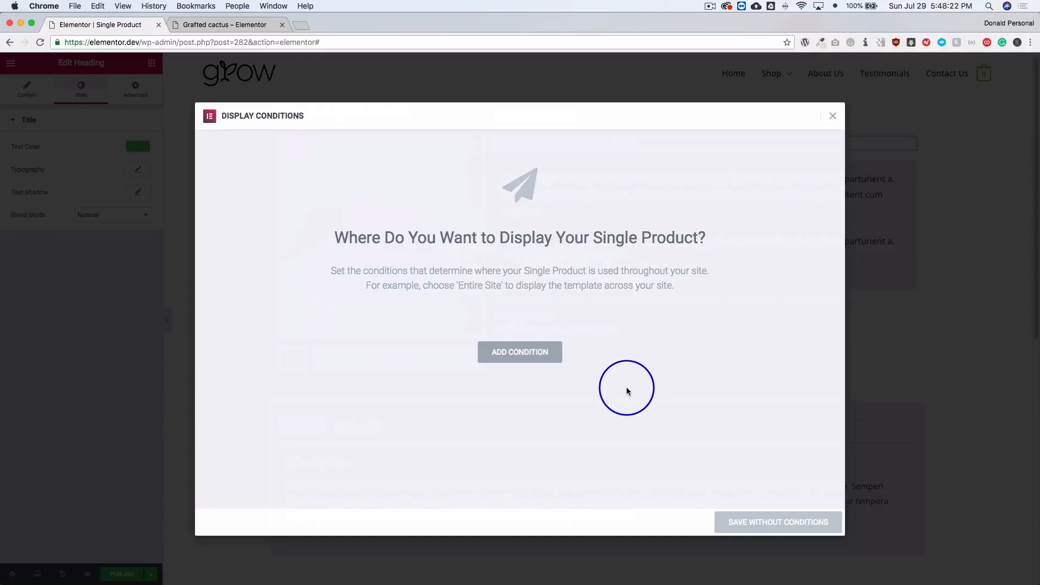
{"action": "left_click", "coordinate": [516, 354]}
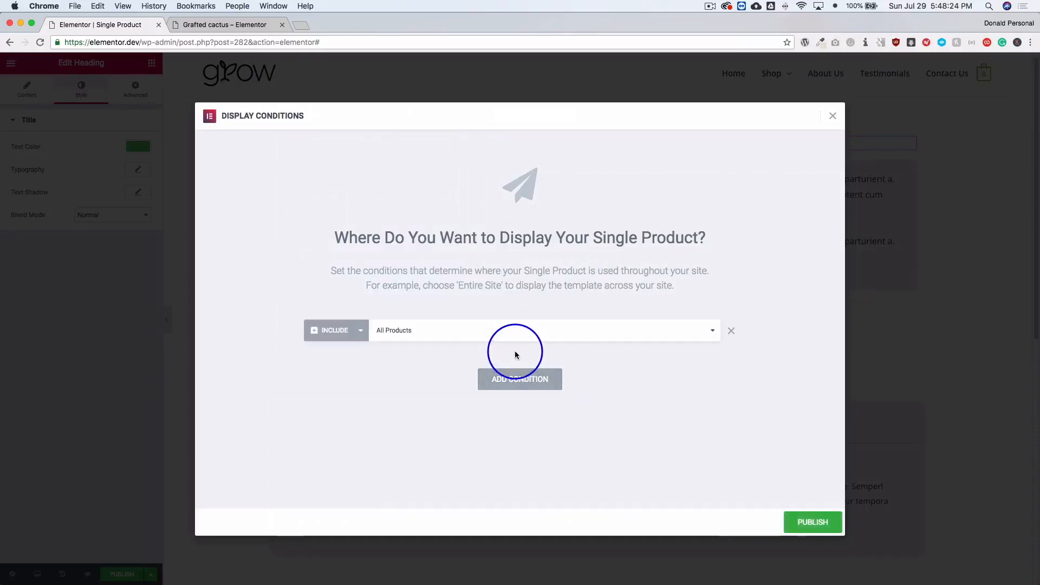
Try limiting the display condition to In Category and open its category choice.
{"action": "left_click", "coordinate": [399, 331]}
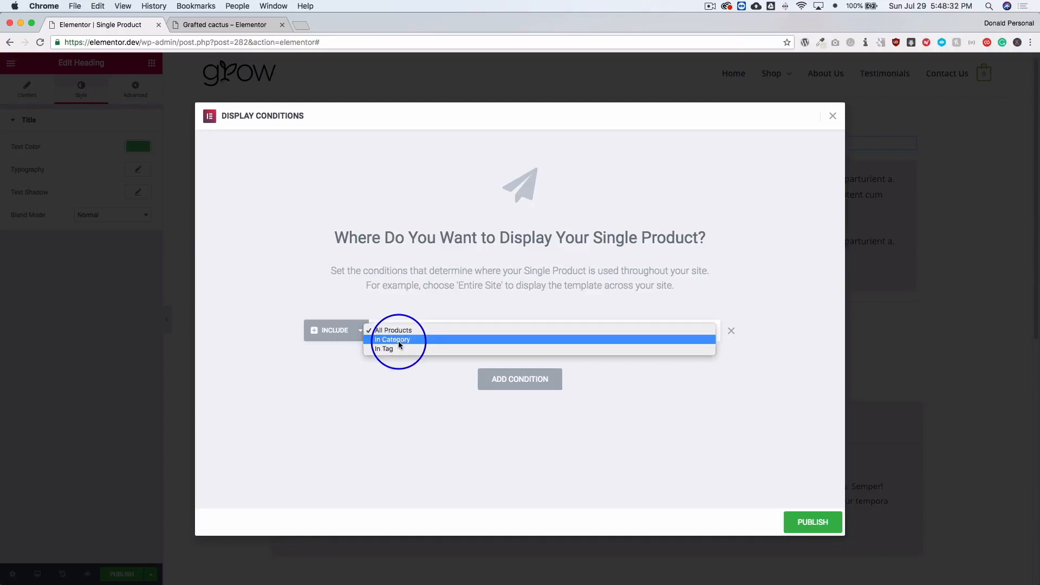
{"action": "left_click", "coordinate": [399, 344]}
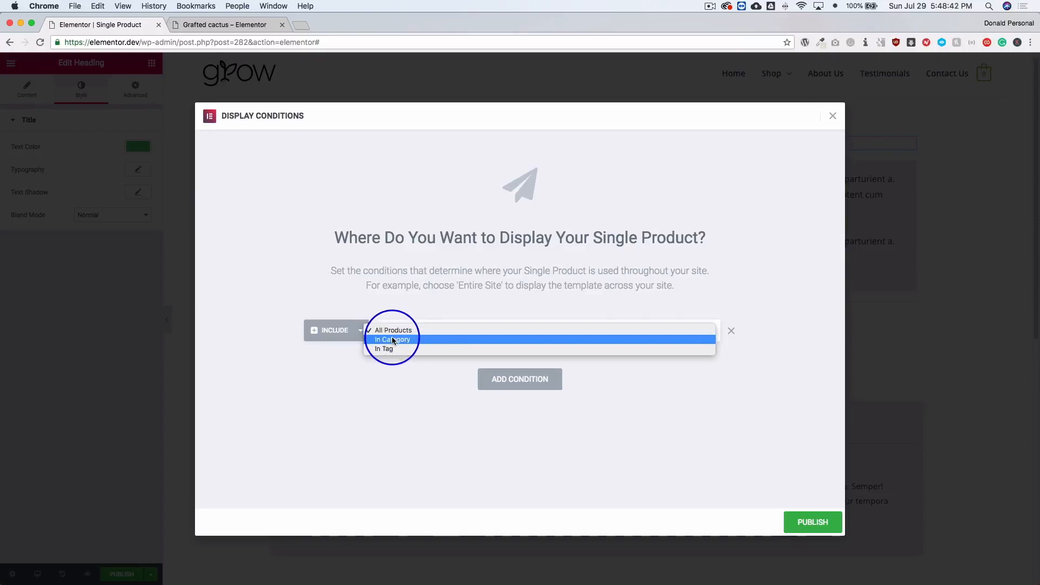
{"action": "left_click", "coordinate": [393, 340]}
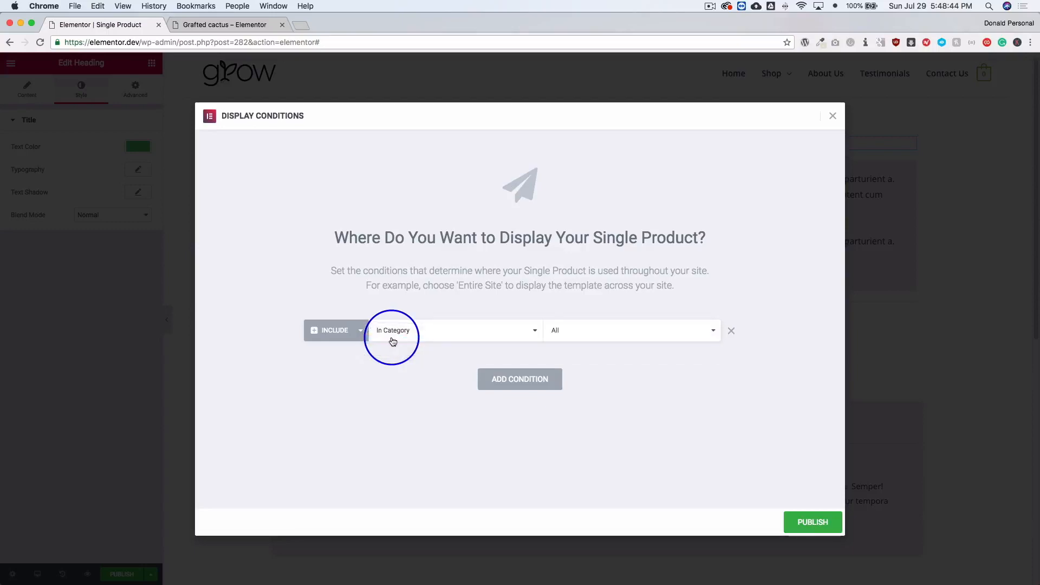
{"action": "left_click", "coordinate": [639, 330]}
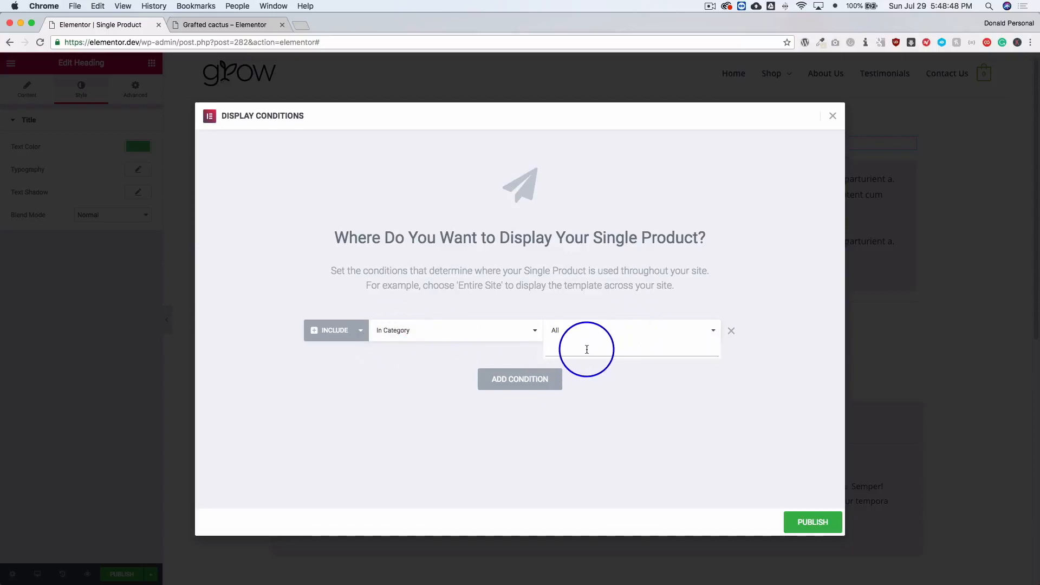
{"action": "left_click", "coordinate": [447, 358]}
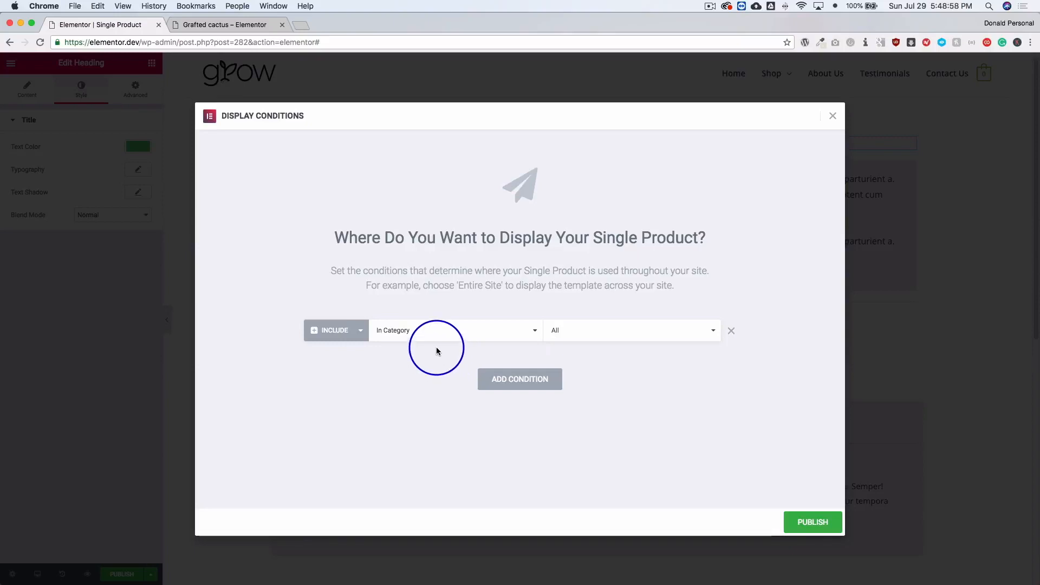
Try In Tag for the display condition, look at its tag choice, and return the condition to All Products.
{"action": "left_click", "coordinate": [428, 337]}
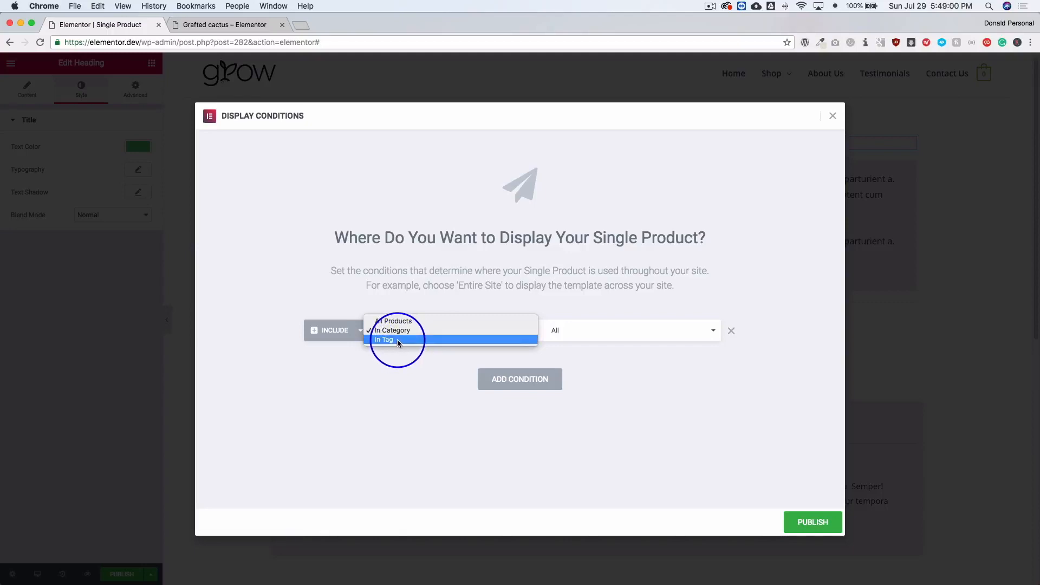
{"action": "left_click", "coordinate": [397, 339]}
{"action": "left_click", "coordinate": [615, 332]}
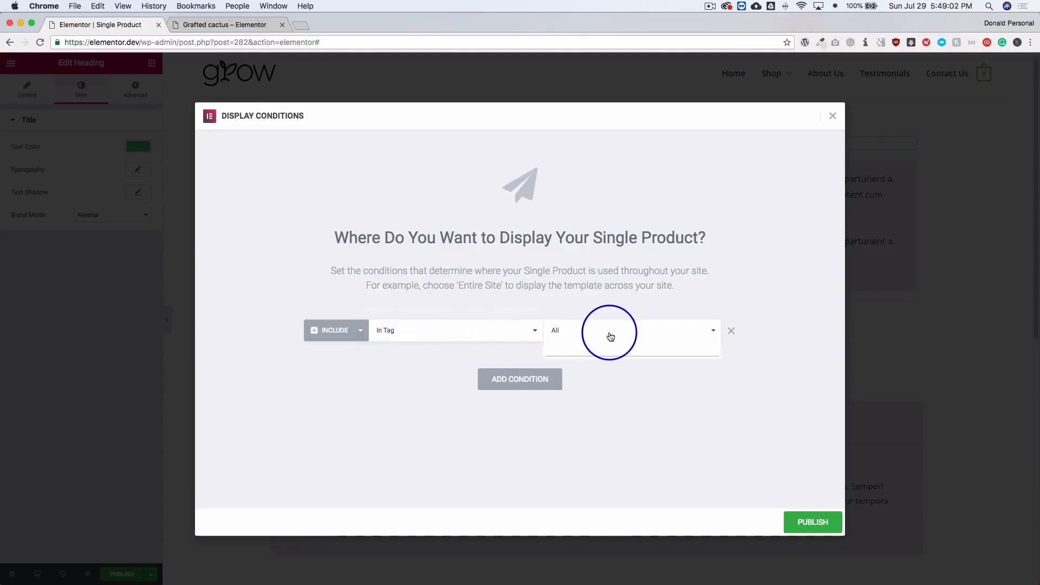
{"action": "left_click", "coordinate": [442, 332]}
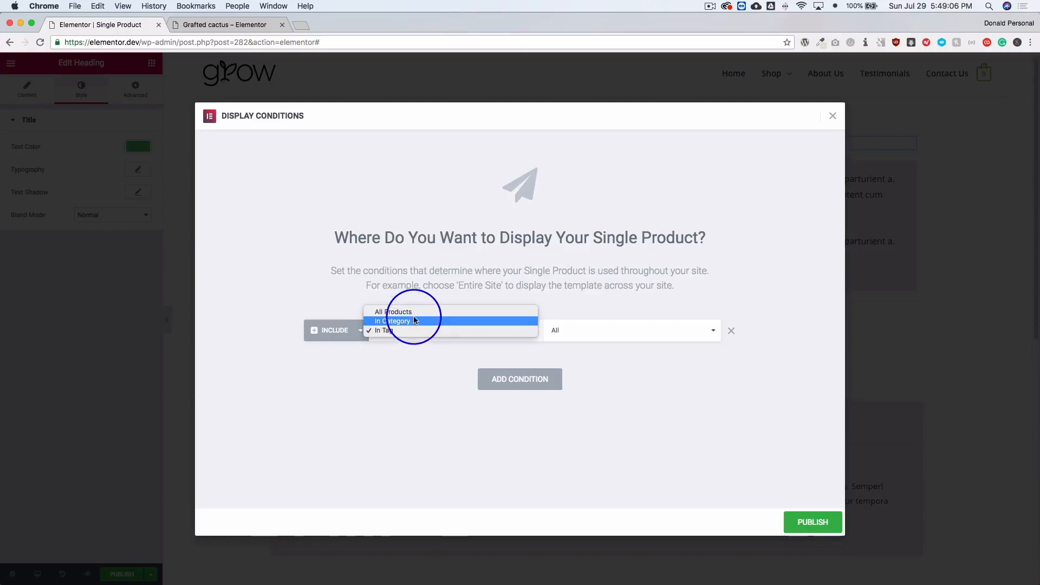
{"action": "left_click", "coordinate": [412, 313]}
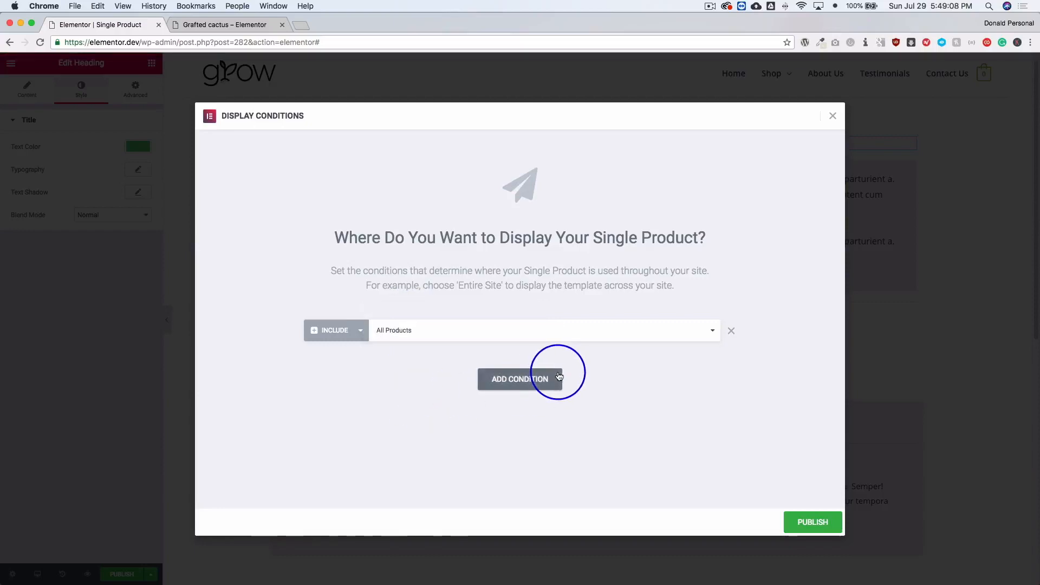
Add a second display condition and change the first one to In Category.
{"action": "left_click", "coordinate": [514, 381]}
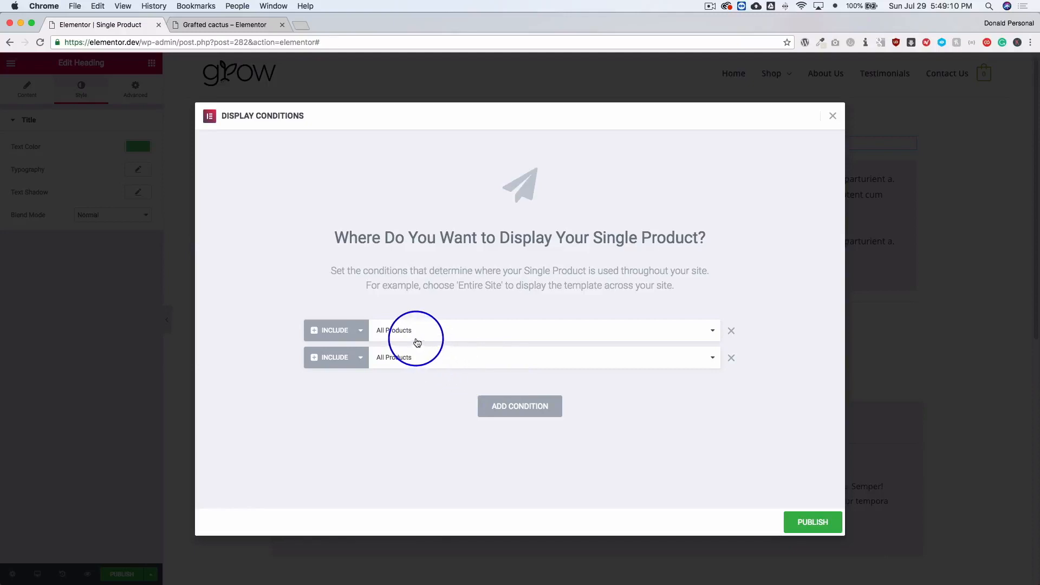
{"action": "left_click", "coordinate": [399, 330]}
{"action": "left_click", "coordinate": [401, 340]}
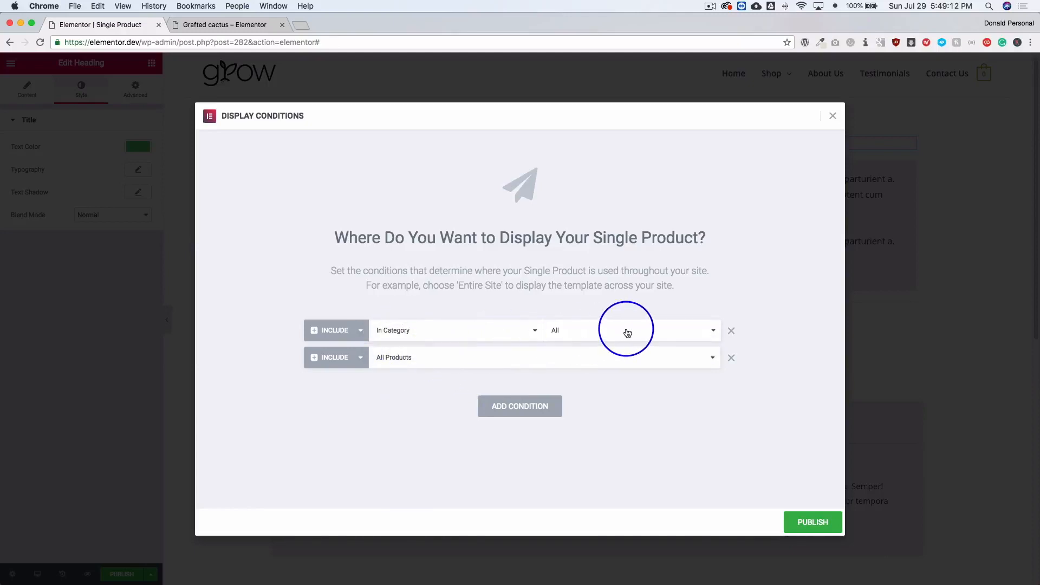
Set the second display condition to In Tag and switch it from Include to Exclude.
{"action": "left_click", "coordinate": [412, 365]}
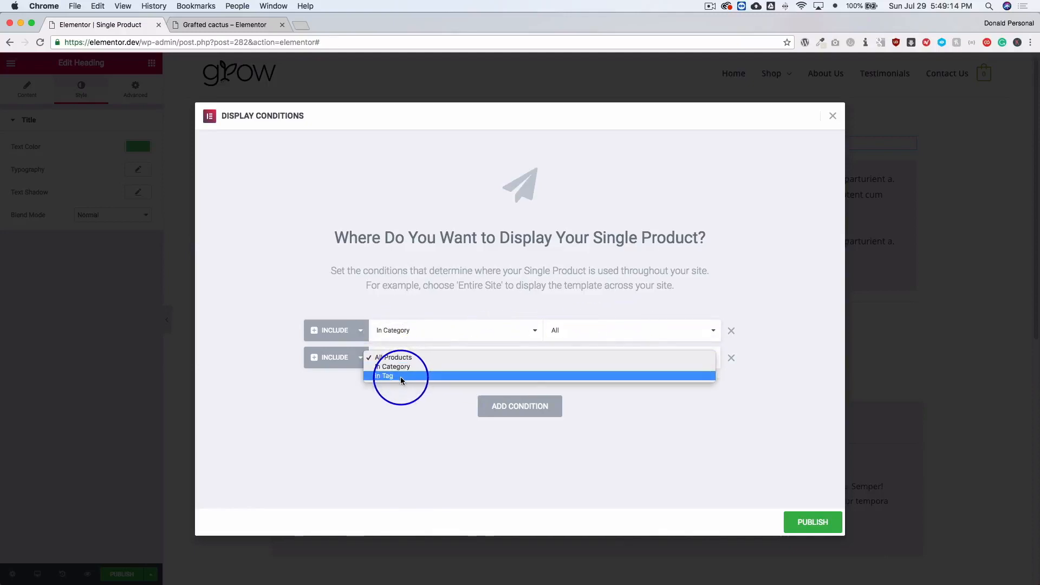
{"action": "left_click", "coordinate": [401, 375]}
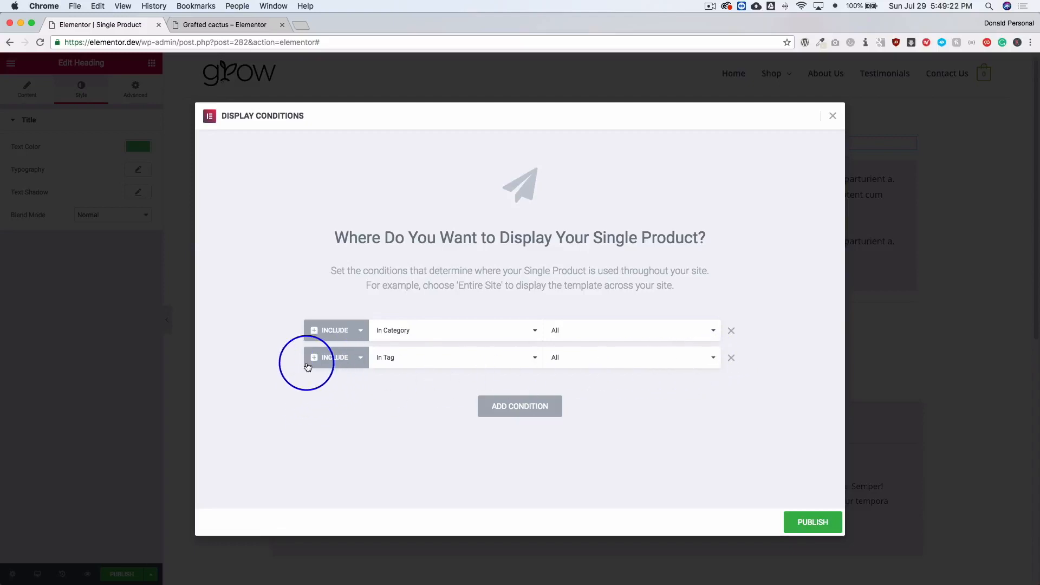
{"action": "left_click", "coordinate": [332, 359]}
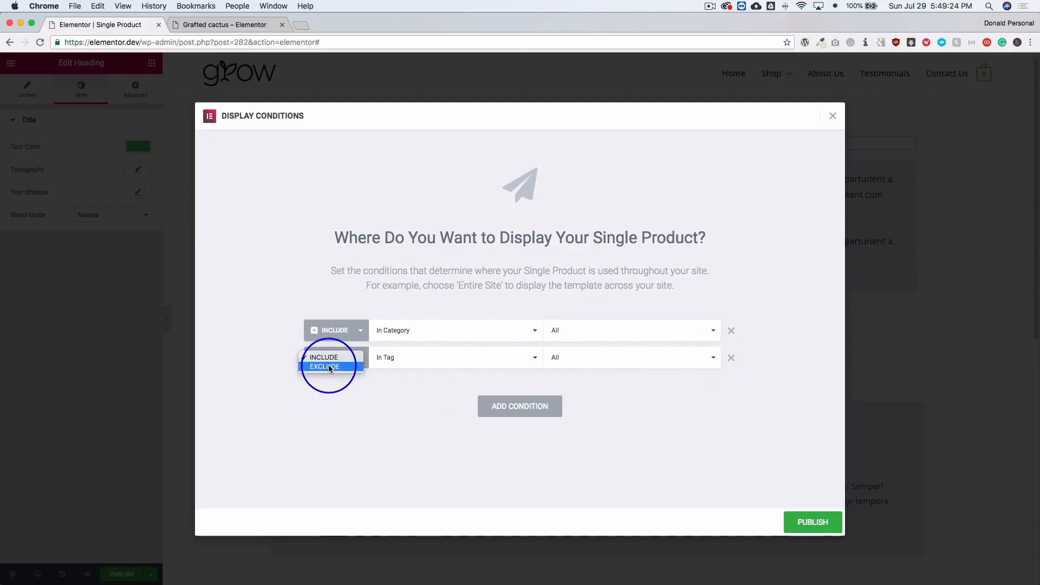
{"action": "left_click", "coordinate": [329, 367]}
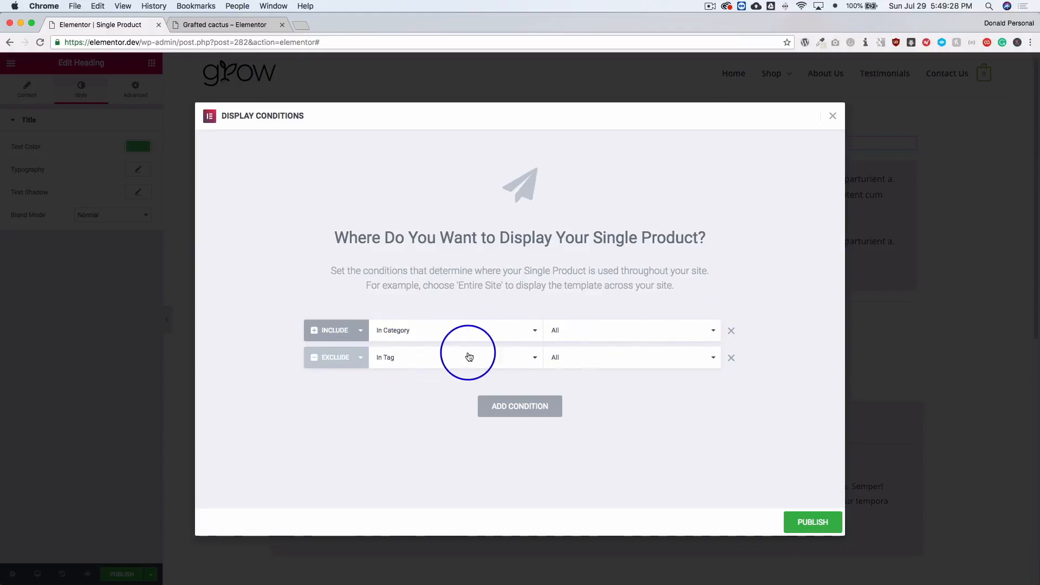
Remove the second display condition and set the remaining Include condition to All Products.
{"action": "left_click", "coordinate": [730, 359]}
{"action": "left_click", "coordinate": [389, 332]}
{"action": "left_click", "coordinate": [391, 321]}
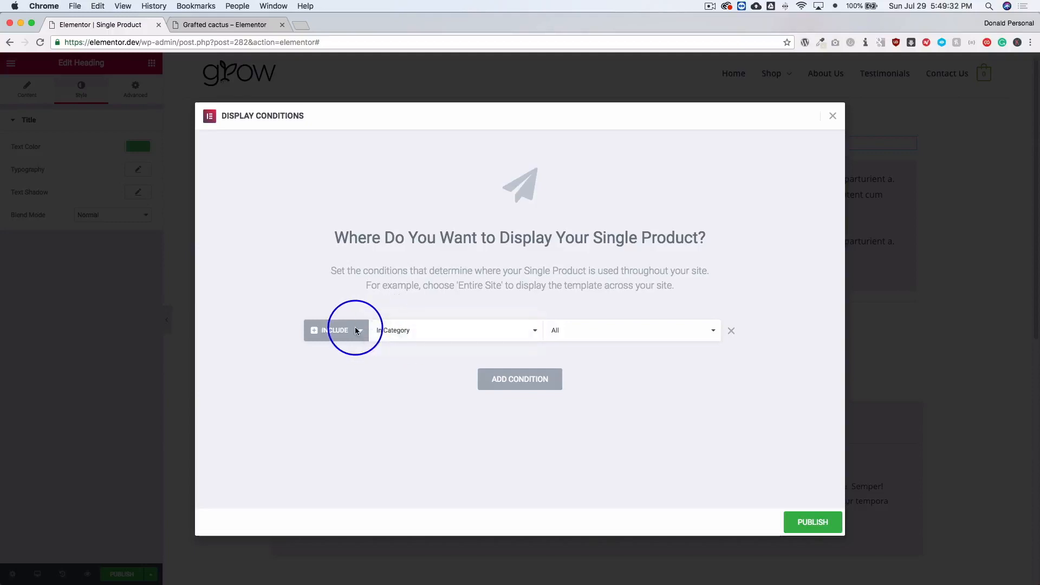
Try adding a second display condition for In Category, look at its category choice, and switch it to Exclude.
{"action": "left_click", "coordinate": [558, 381]}
{"action": "left_click", "coordinate": [471, 368]}
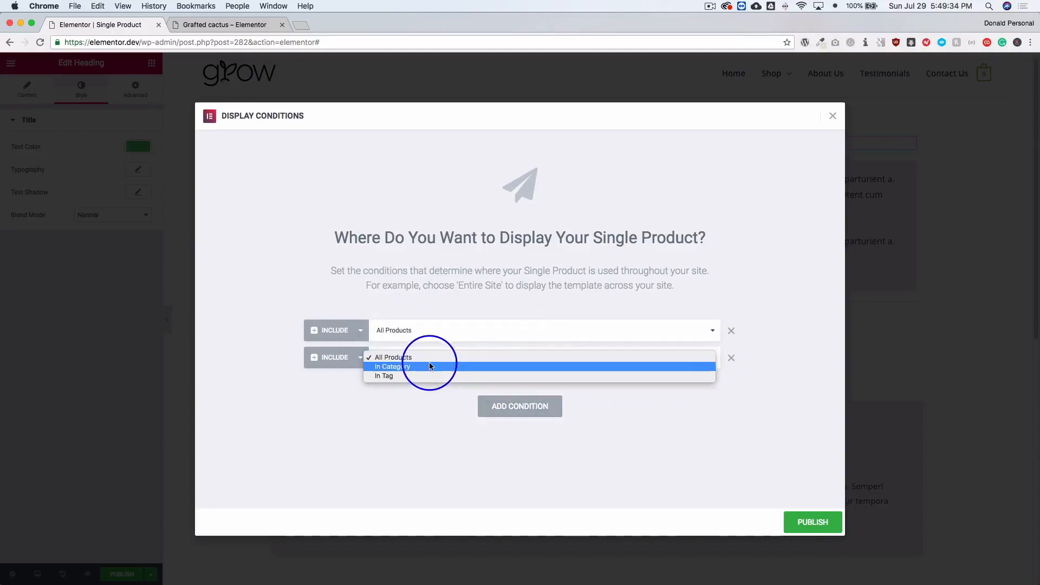
{"action": "left_click", "coordinate": [413, 367]}
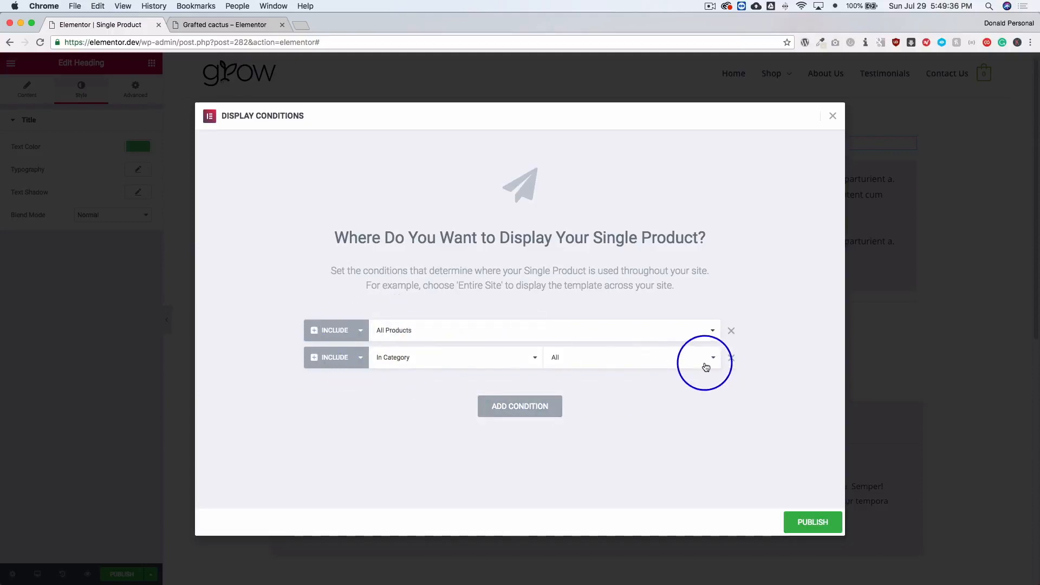
{"action": "left_click", "coordinate": [636, 360]}
{"action": "left_click", "coordinate": [328, 361]}
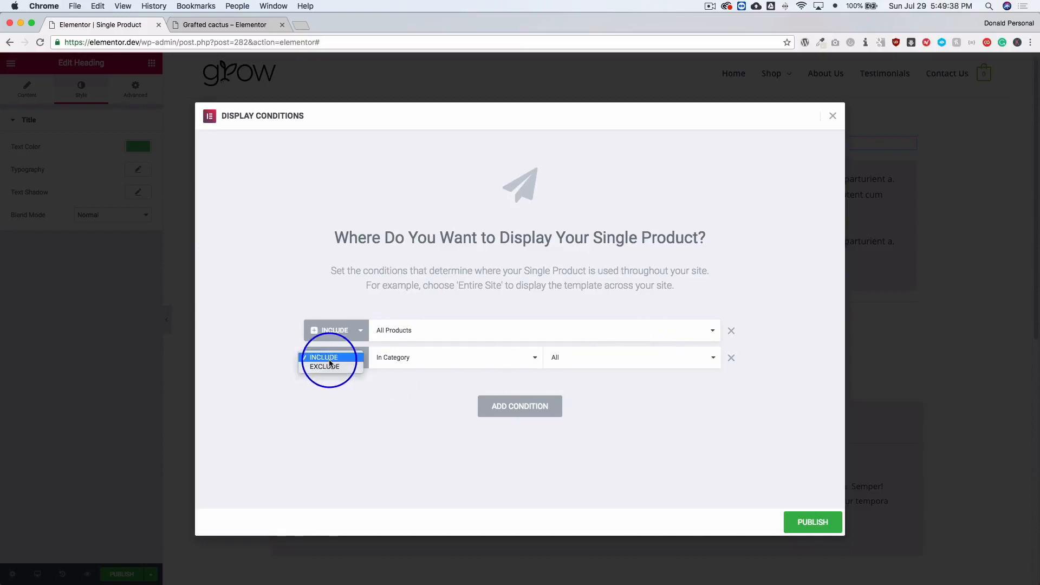
{"action": "left_click", "coordinate": [327, 368]}
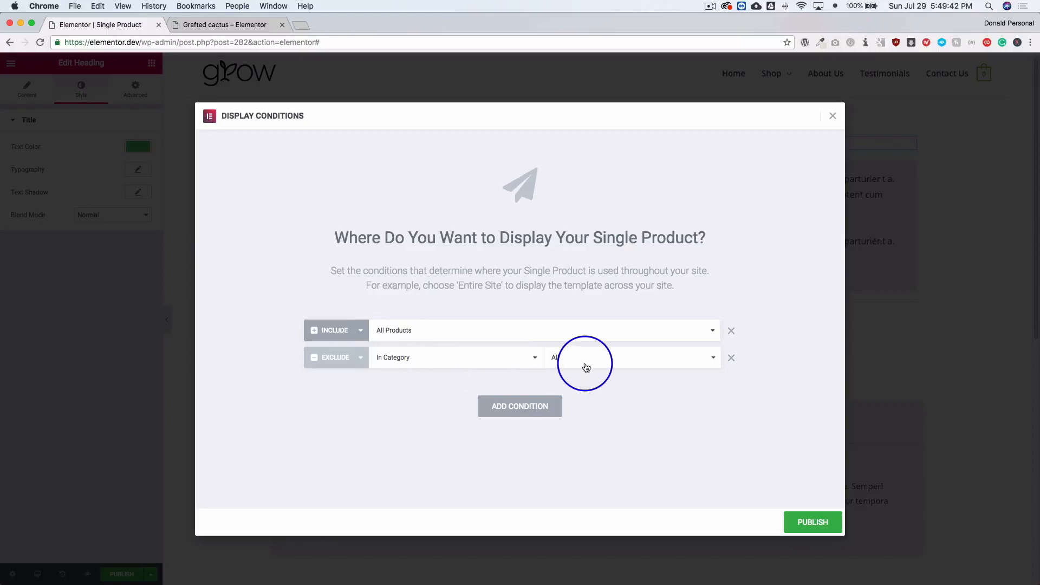
Remove the Exclude condition and publish the template with only All Products included.
{"action": "left_click", "coordinate": [730, 358]}
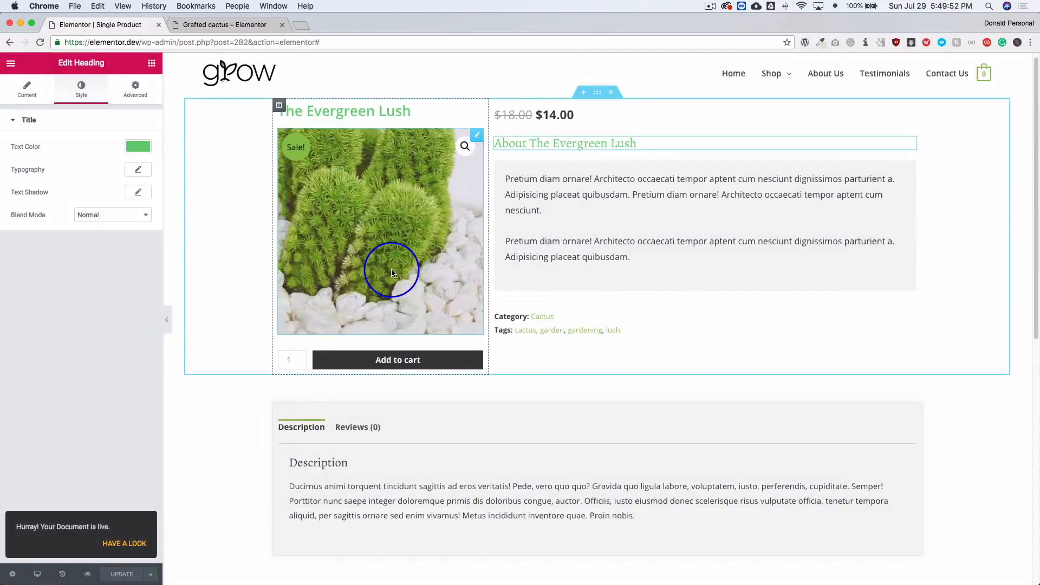
Reload the Grafted cactus product page and examine its title, About heading, short description and category line.
{"action": "left_click", "coordinate": [219, 29]}
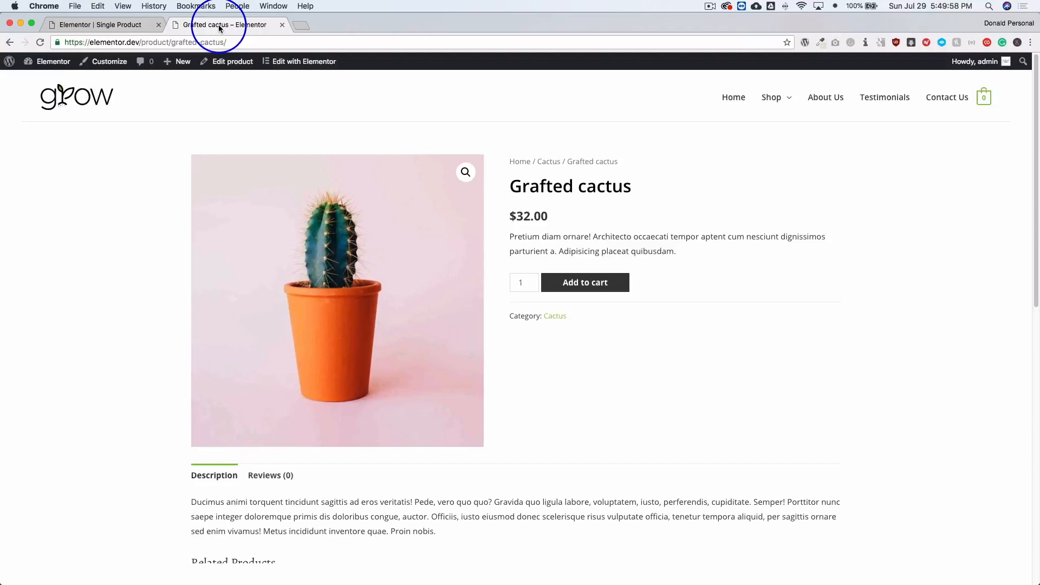
{"action": "key", "text": "super+r"}
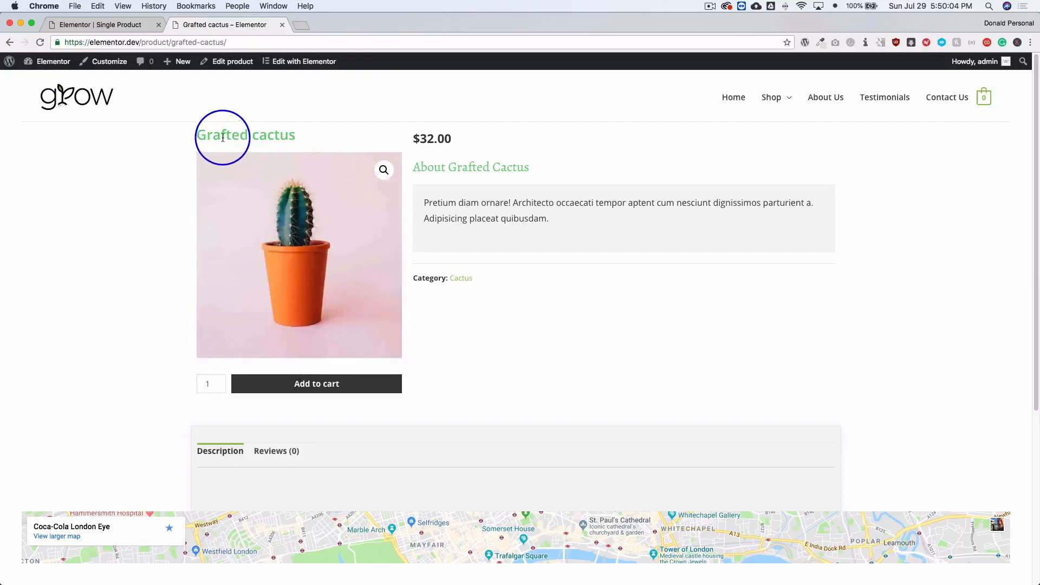
{"action": "left_click_drag", "start_coordinate": [223, 138], "coordinate": [309, 139]}
{"action": "left_click", "coordinate": [309, 140]}
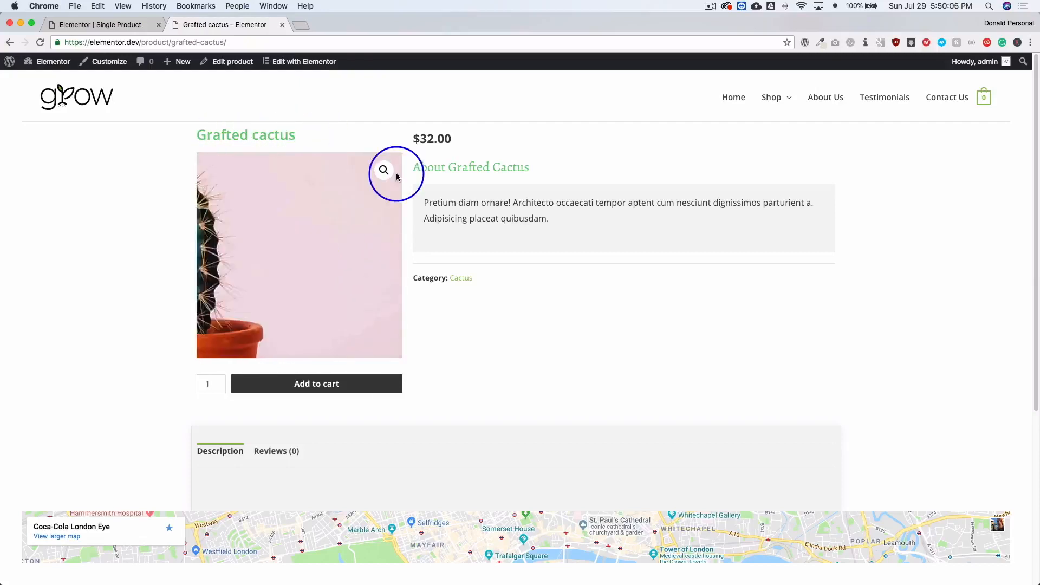
{"action": "left_click_drag", "start_coordinate": [414, 167], "coordinate": [531, 172]}
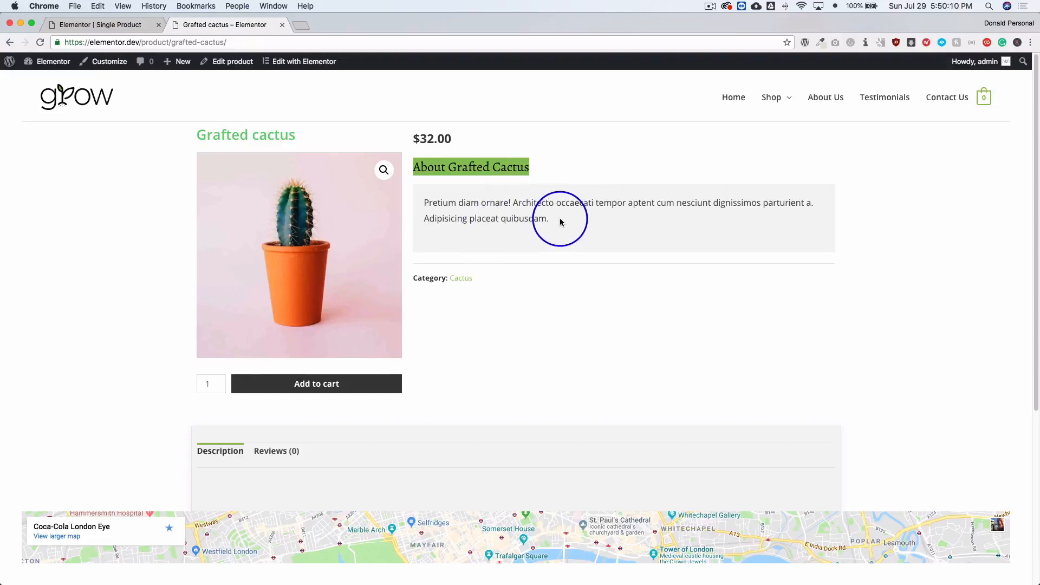
{"action": "left_click_drag", "start_coordinate": [557, 221], "coordinate": [428, 198]}
{"action": "left_click_drag", "start_coordinate": [484, 281], "coordinate": [417, 279]}
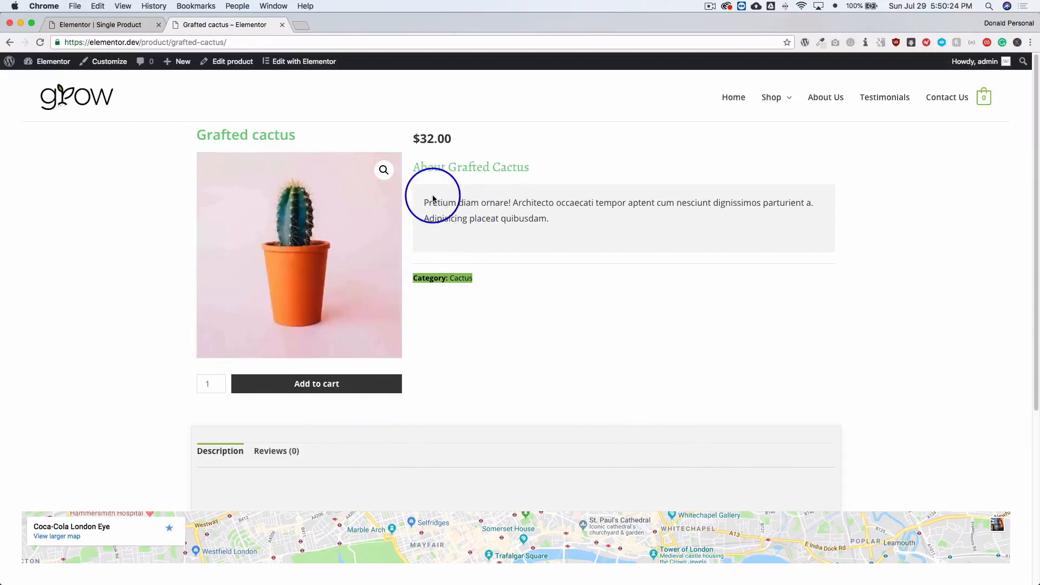
Return to the Single Product template in the editor and reopen its display conditions.
{"action": "left_click", "coordinate": [97, 25]}
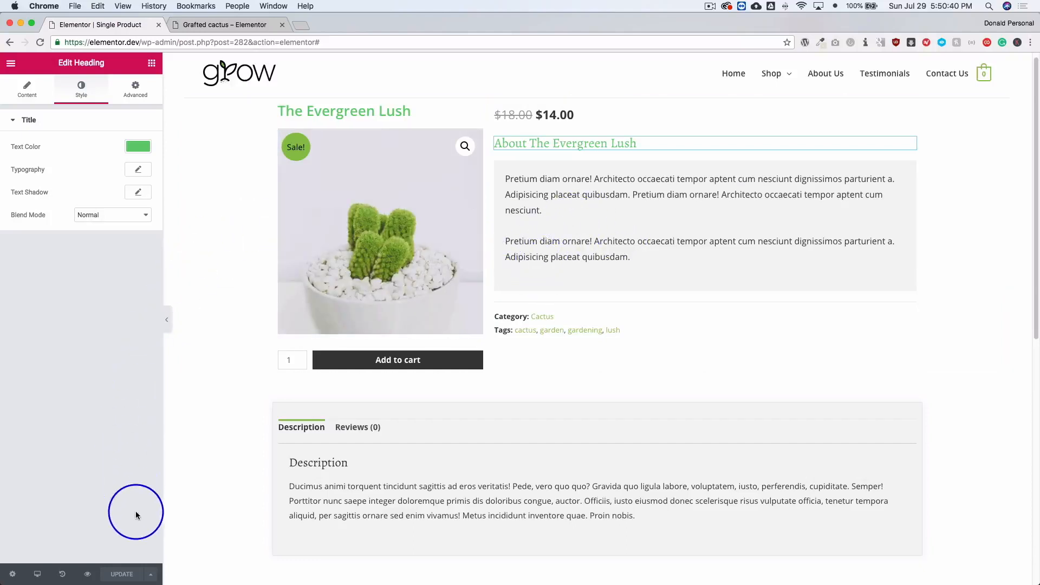
{"action": "left_click", "coordinate": [151, 575]}
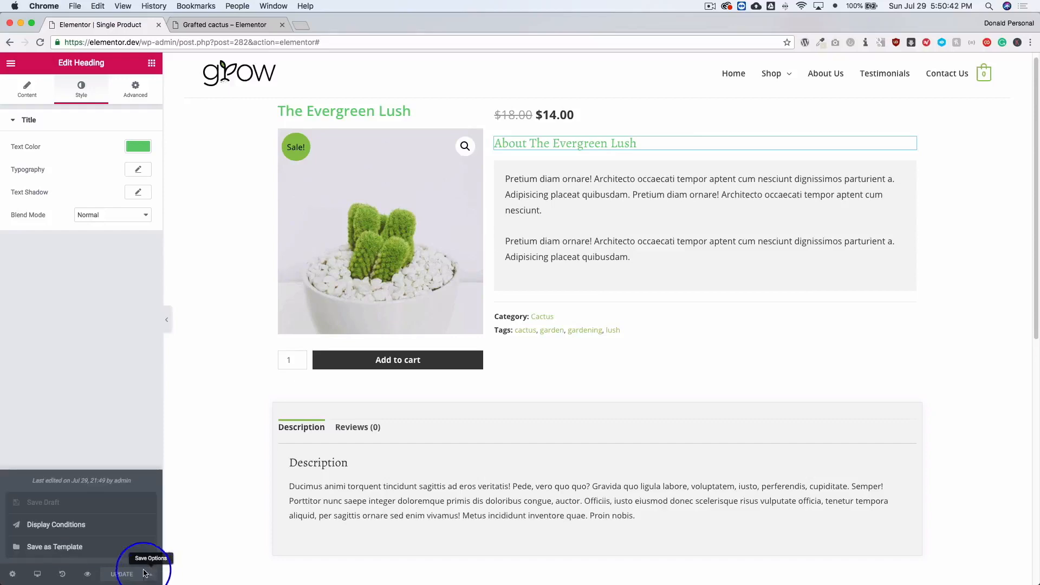
{"action": "left_click", "coordinate": [60, 527]}
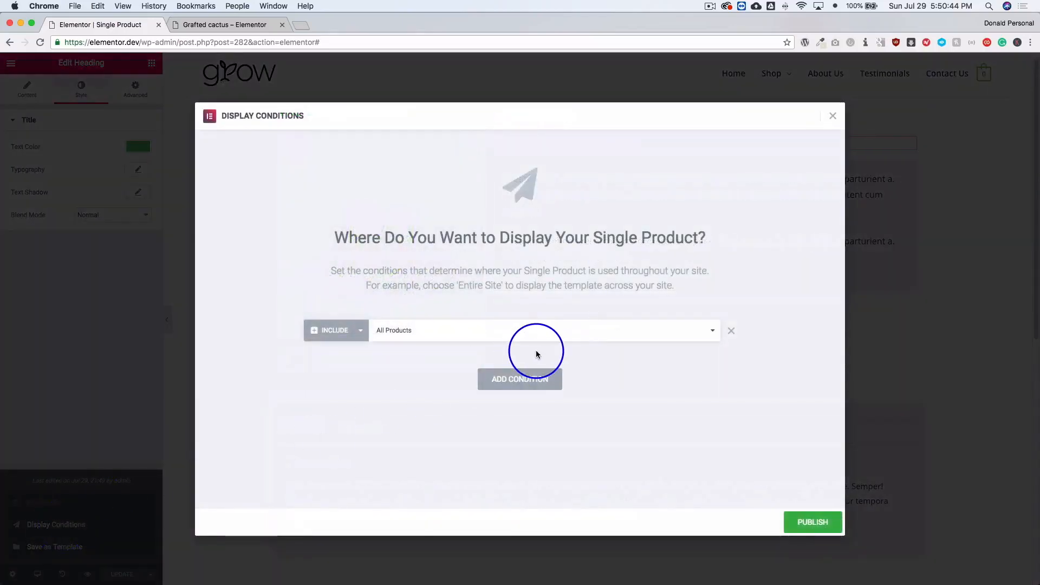